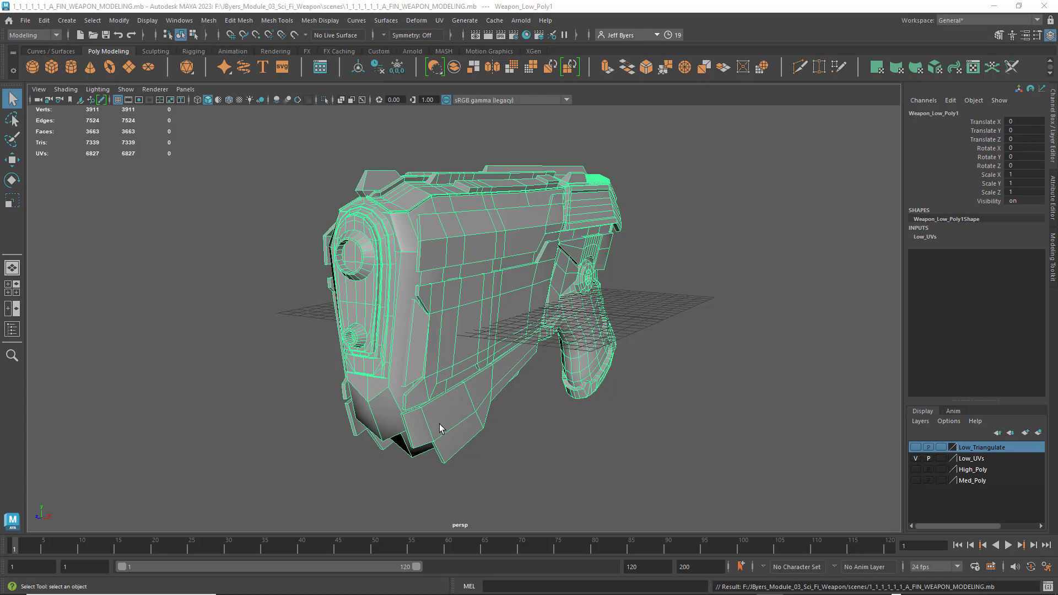
- Hide the Low_UVs display layer and show the Low_Triangulate layer instead
{"action": "left_click", "coordinate": [421, 149]}
{"action": "left_click", "coordinate": [443, 277]}
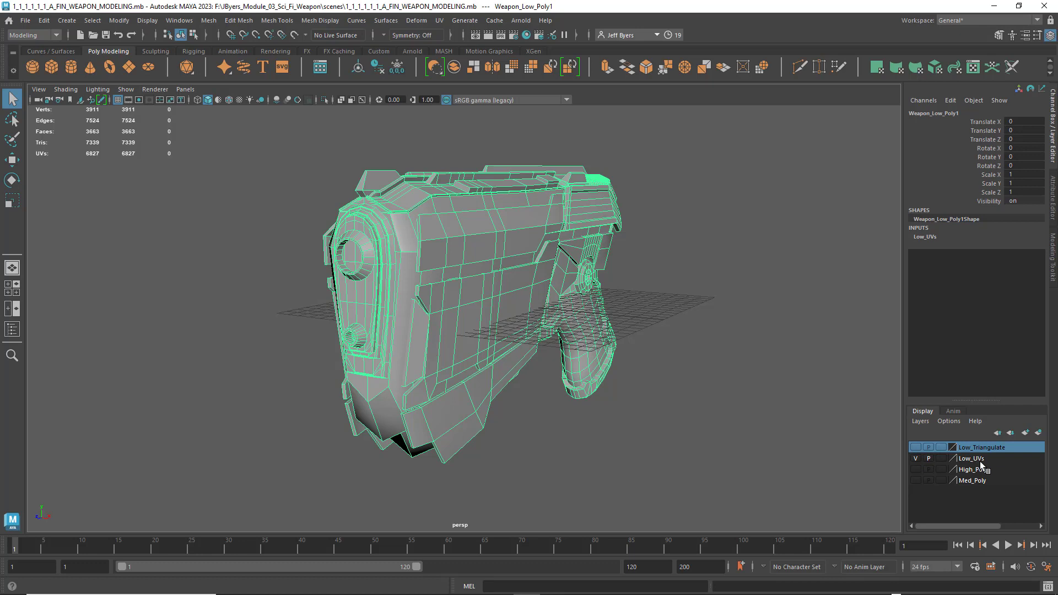
{"action": "left_click", "coordinate": [915, 458]}
{"action": "left_click", "coordinate": [915, 446]}
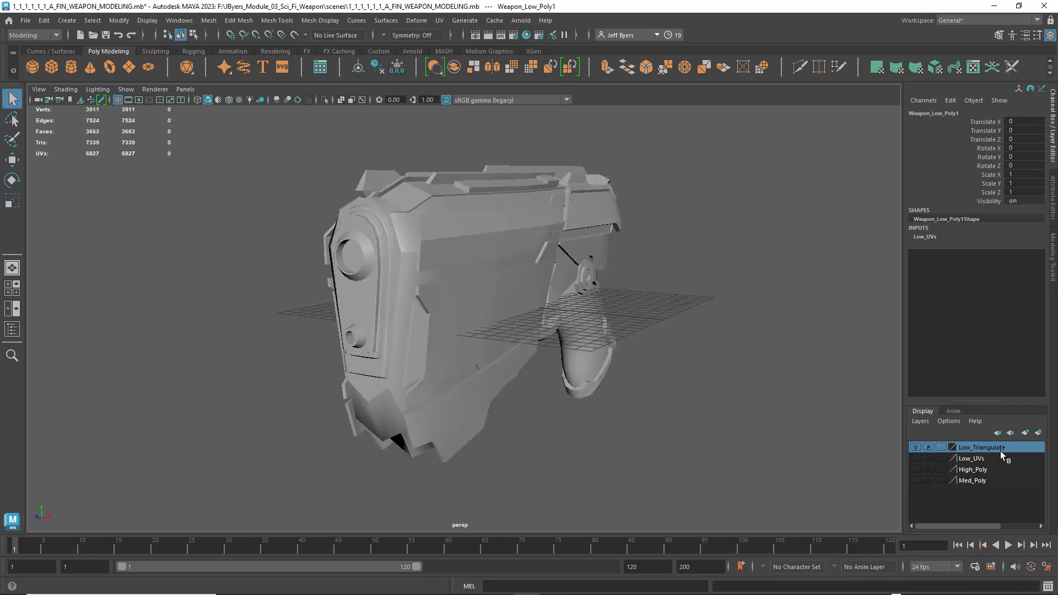
- Turn on the wireframe overlay for the shaded triangulated weapon and leave the mesh deselected
{"action": "left_click", "coordinate": [433, 321]}
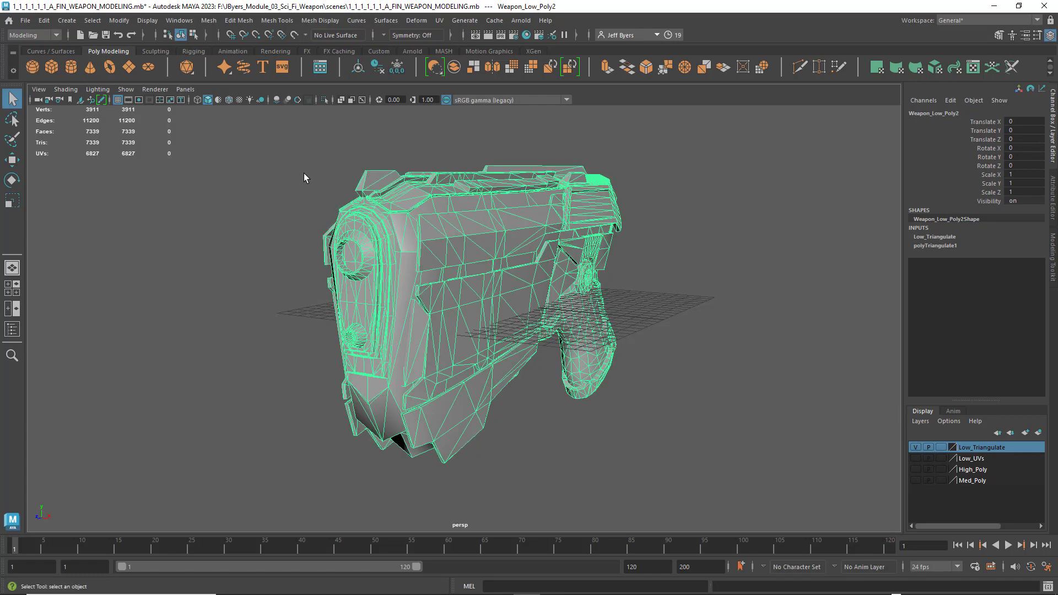
{"action": "left_click", "coordinate": [229, 99]}
{"action": "left_click", "coordinate": [286, 186]}
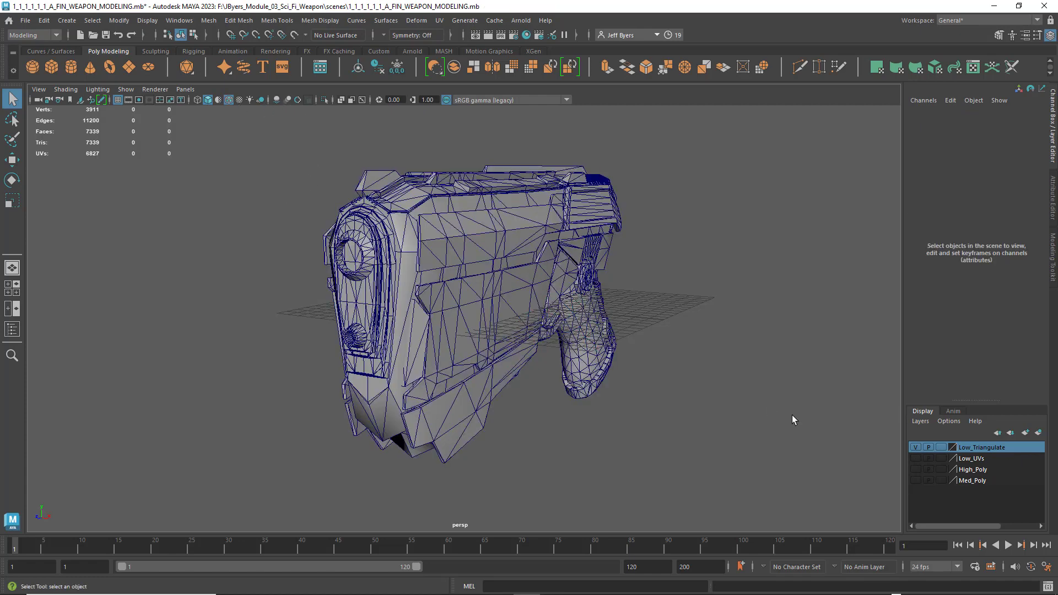
- Hide the Low_Triangulate layer and show the Med_Poly layer to examine the medium-resolution weapon's wireframe
{"action": "left_click", "coordinate": [916, 447]}
{"action": "left_click", "coordinate": [915, 481]}
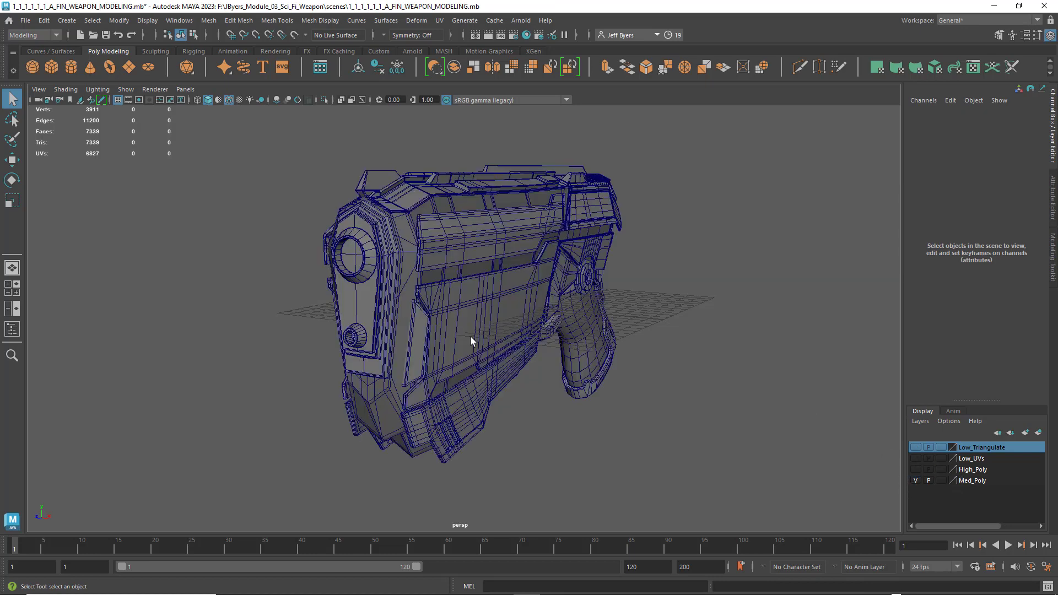
{"action": "left_click", "coordinate": [914, 479]}
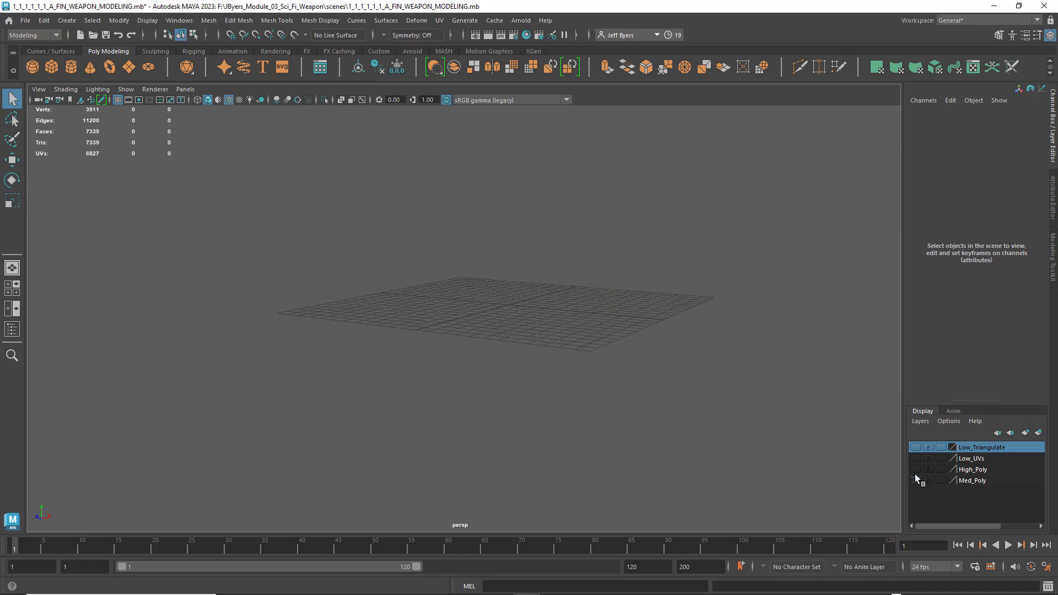
{"action": "left_click", "coordinate": [914, 477]}
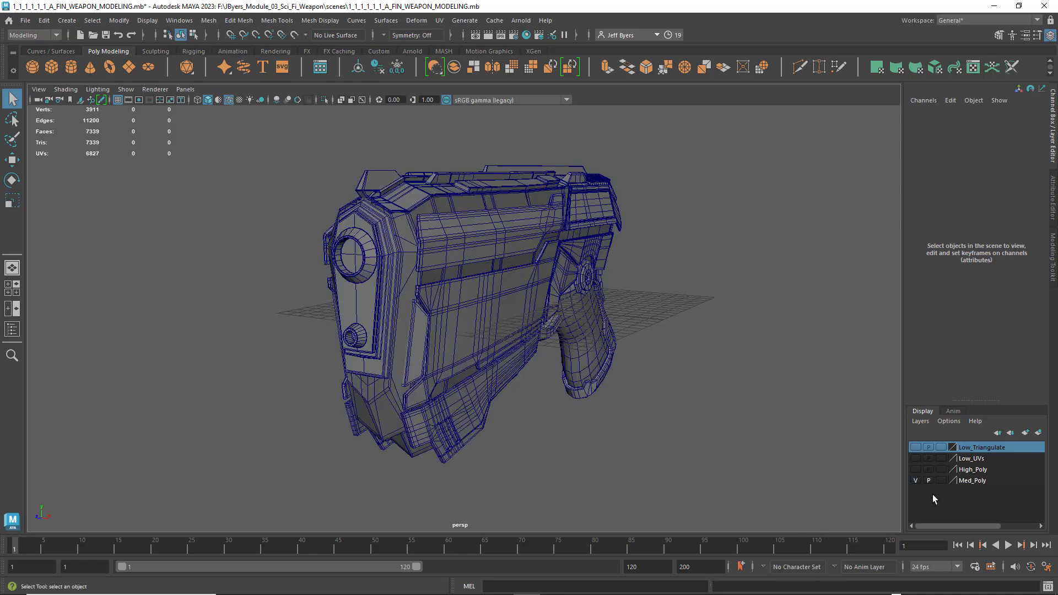
- Swap the visible layer from Med_Poly to High_Poly to examine the dense weapon mesh
{"action": "left_click", "coordinate": [914, 481]}
{"action": "left_click", "coordinate": [914, 469]}
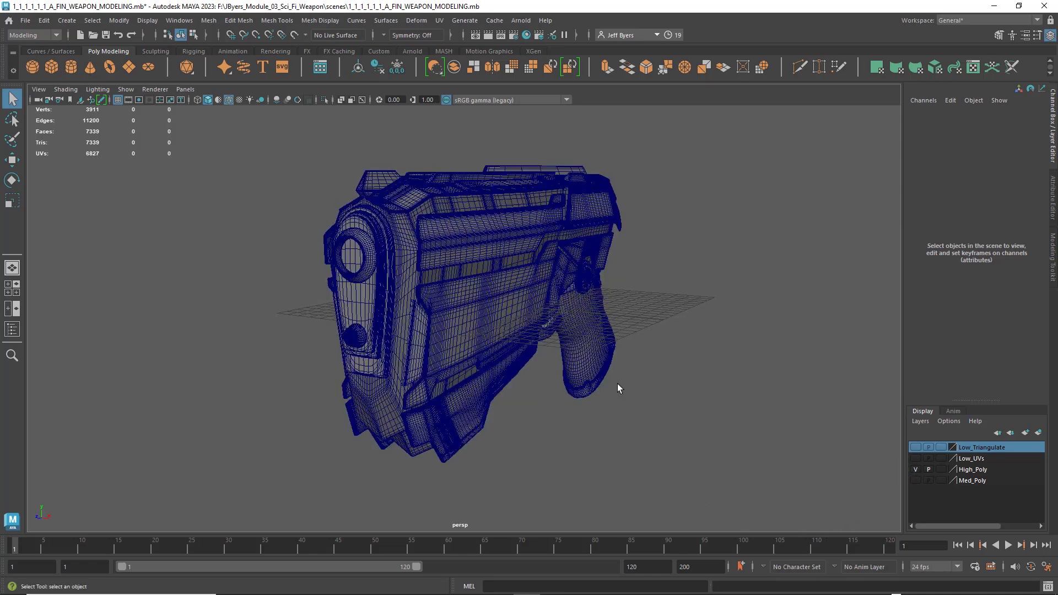
{"action": "mouse_move", "coordinate": [608, 311]}
{"action": "left_mouse_down", "text": "alt"}
{"action": "mouse_move", "coordinate": [678, 309]}
{"action": "mouse_move", "coordinate": [606, 308]}
{"action": "left_mouse_up", "text": "alt"}
- Replace the High_Poly layer with Low_UVs in the view and examine the low-poly weapon's topology
{"action": "left_click", "coordinate": [916, 469]}
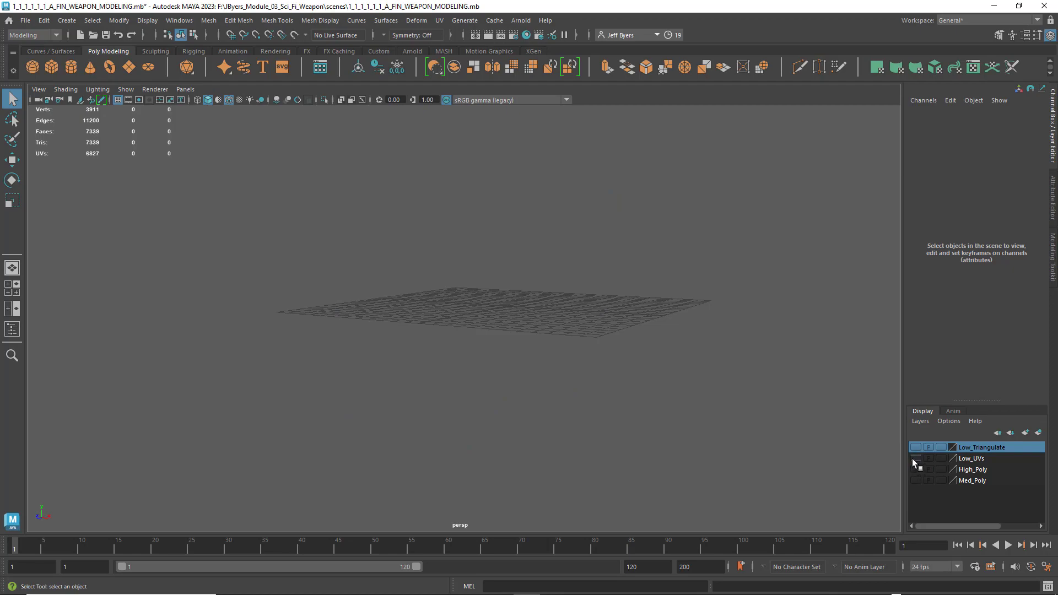
{"action": "left_click", "coordinate": [915, 458]}
{"action": "mouse_move", "coordinate": [506, 288]}
{"action": "left_mouse_down", "text": "alt"}
{"action": "mouse_move", "coordinate": [479, 288]}
{"action": "mouse_move", "coordinate": [529, 288]}
{"action": "mouse_move", "coordinate": [499, 290]}
{"action": "left_mouse_up", "text": "alt"}
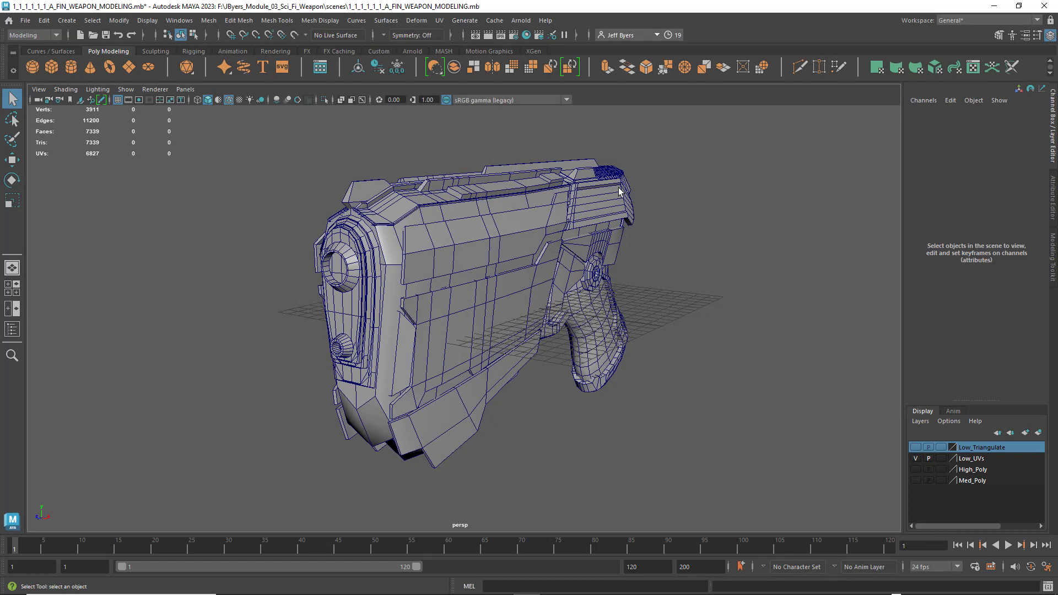
{"action": "left_click_drag", "start_coordinate": [644, 258], "coordinate": [639, 256], "text": "alt"}
- Display the Low_Triangulate layer in place of Low_UVs and examine the triangulated weapon from several angles
{"action": "left_click", "coordinate": [915, 457]}
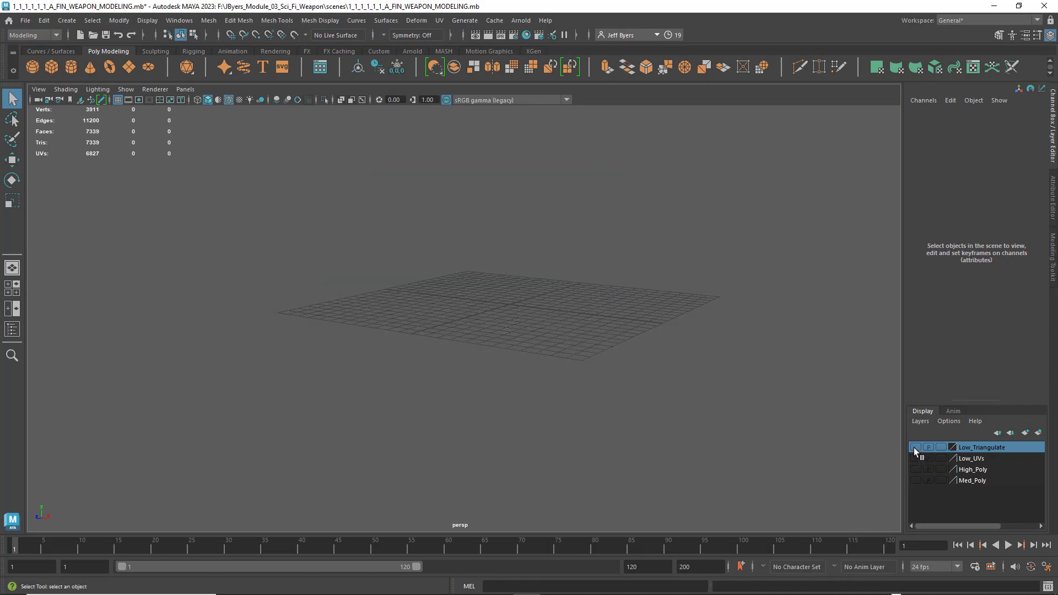
{"action": "left_click", "coordinate": [916, 447]}
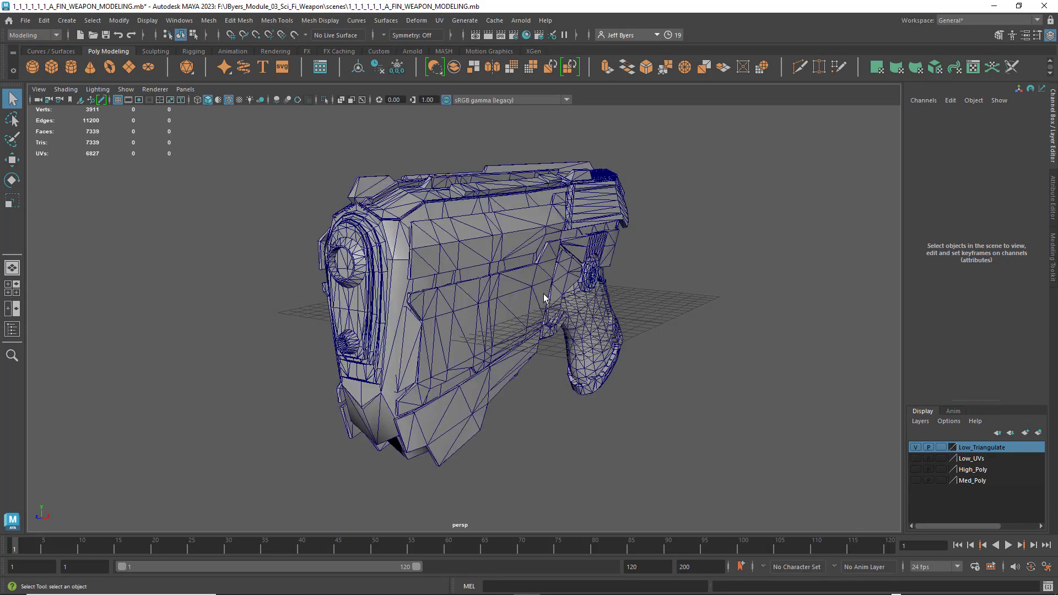
{"action": "left_click_drag", "start_coordinate": [548, 298], "coordinate": [700, 297], "text": "alt"}
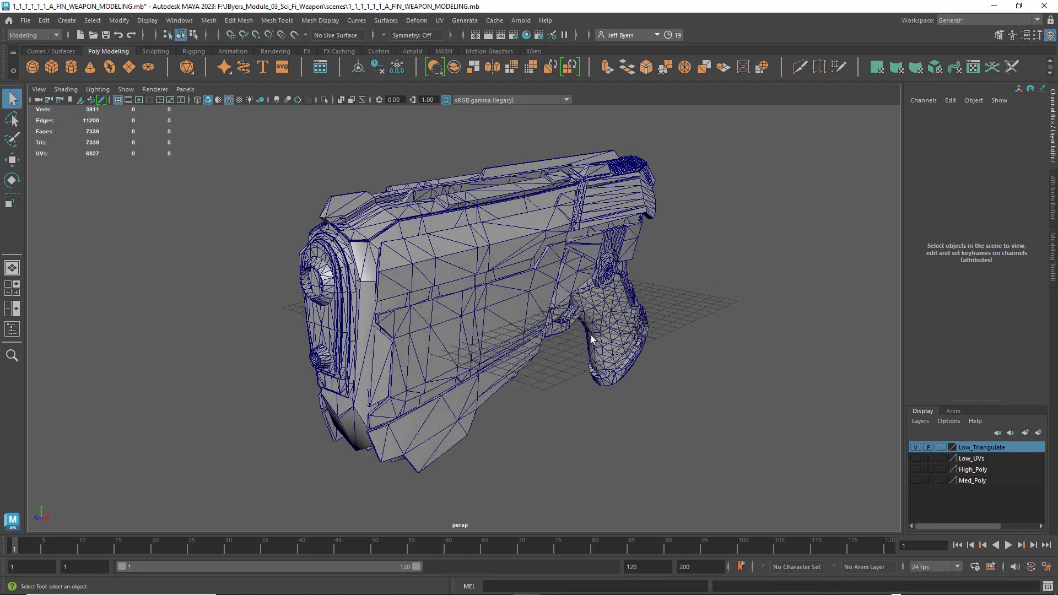
{"action": "mouse_move", "coordinate": [627, 346]}
{"action": "middle_mouse_down", "text": "alt"}
{"action": "mouse_move", "coordinate": [658, 336]}
{"action": "mouse_move", "coordinate": [645, 336]}
{"action": "middle_mouse_up", "text": "alt"}
{"action": "mouse_move", "coordinate": [658, 354]}
{"action": "left_mouse_down", "text": "alt"}
{"action": "mouse_move", "coordinate": [588, 353]}
{"action": "mouse_move", "coordinate": [699, 354]}
{"action": "mouse_move", "coordinate": [669, 355]}
{"action": "left_mouse_up", "text": "alt"}
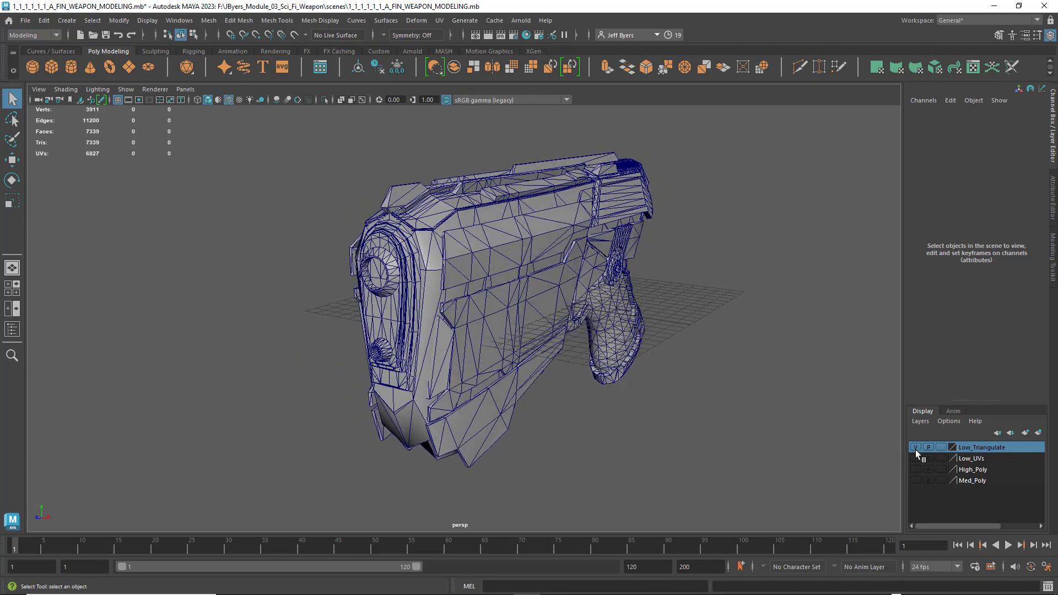
- Make only the Low_UVs layer visible again and freeze the transformations of its weapon mesh
{"action": "left_click", "coordinate": [916, 448]}
{"action": "left_click", "coordinate": [915, 459]}
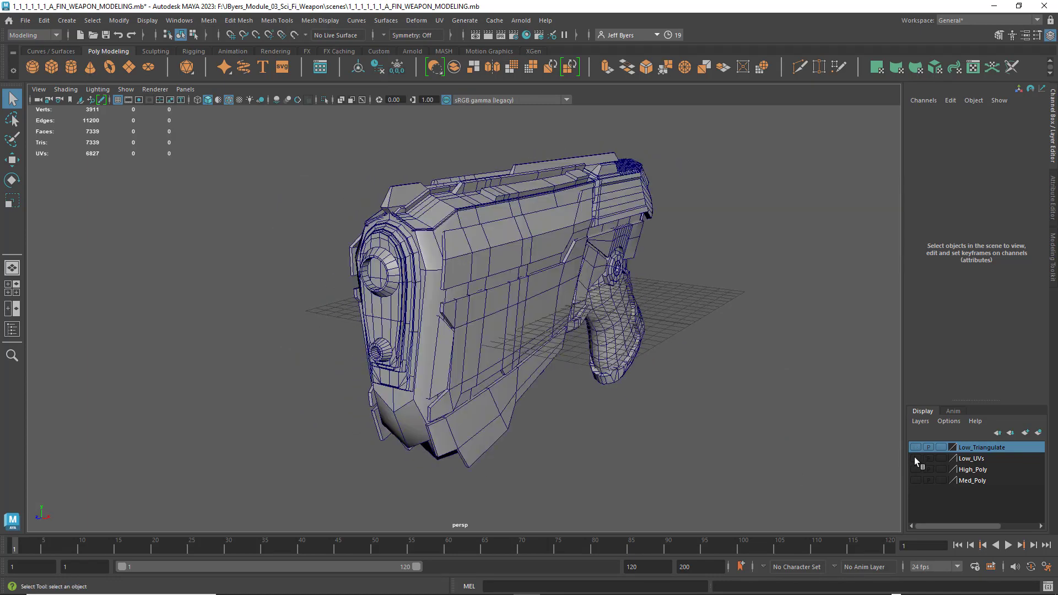
{"action": "left_click", "coordinate": [418, 189]}
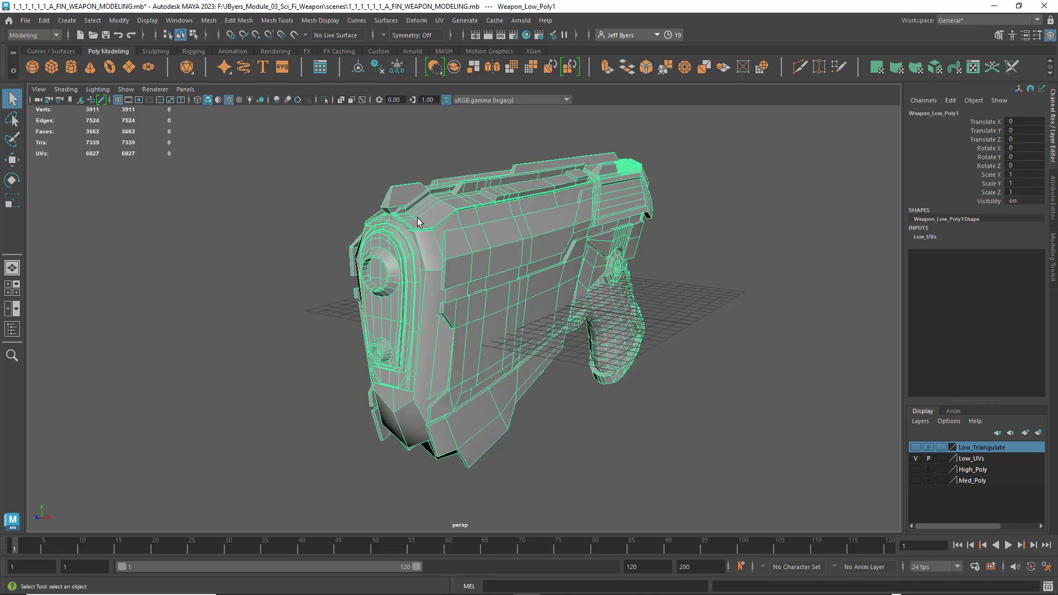
{"action": "left_click", "coordinate": [397, 66]}
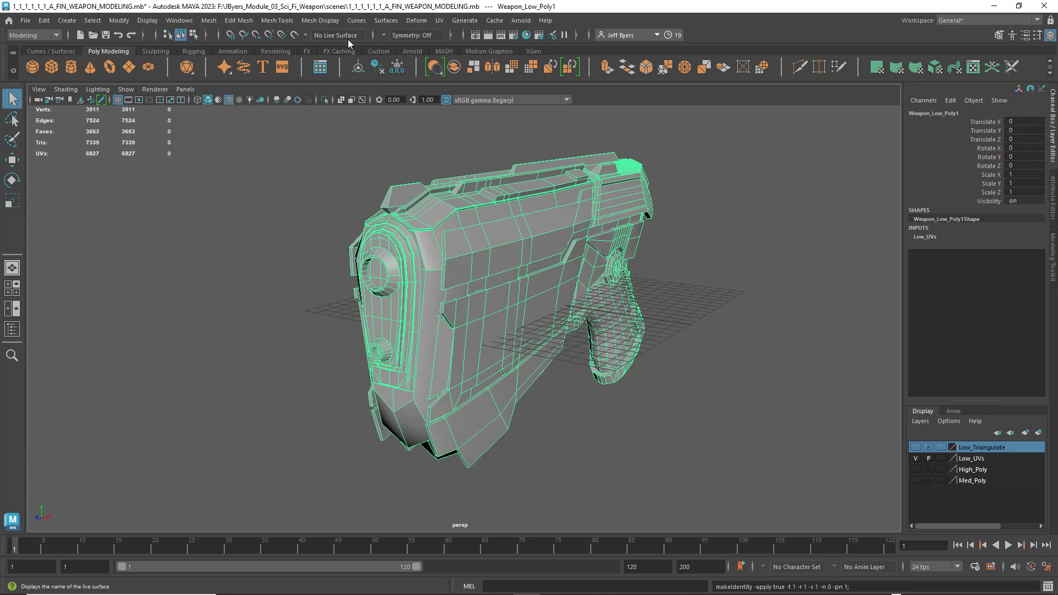
- Open the UV Editor for the low-poly weapon and widen its window to show the UV tiles
{"action": "left_click", "coordinate": [439, 20]}
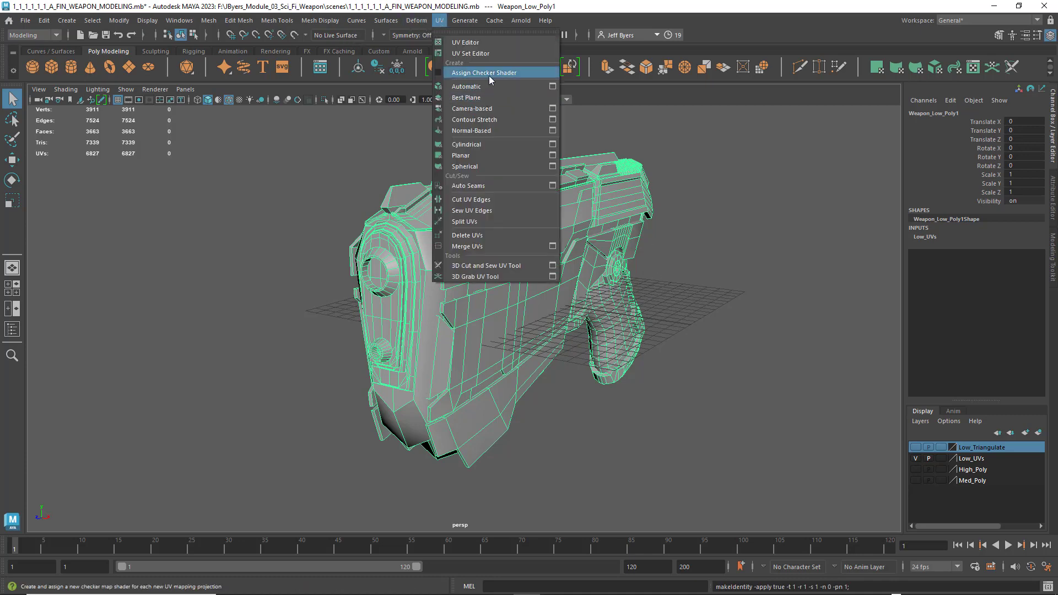
{"action": "left_click", "coordinate": [474, 43]}
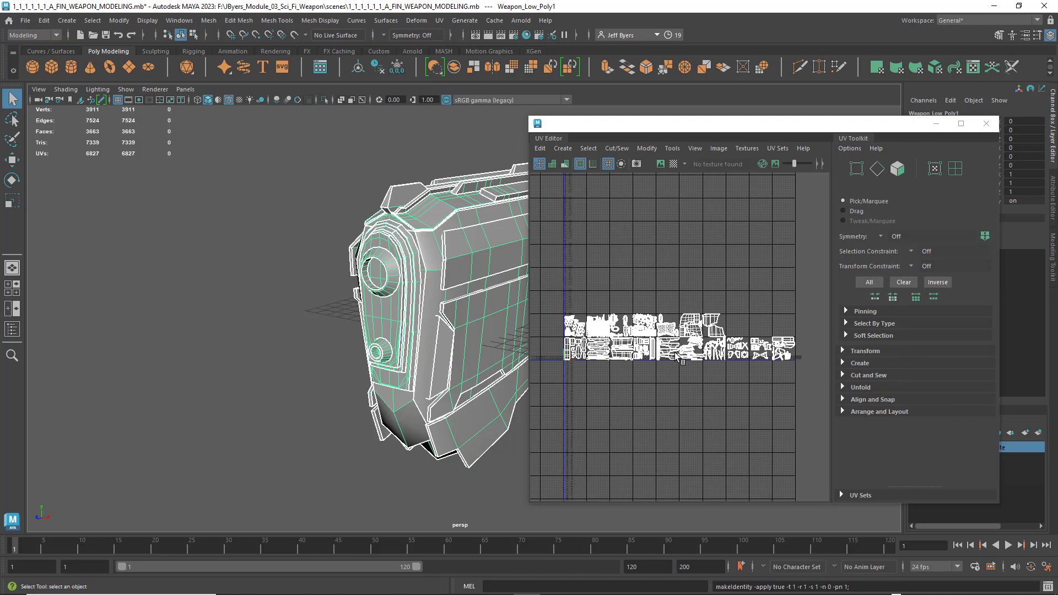
{"action": "key", "text": "f"}
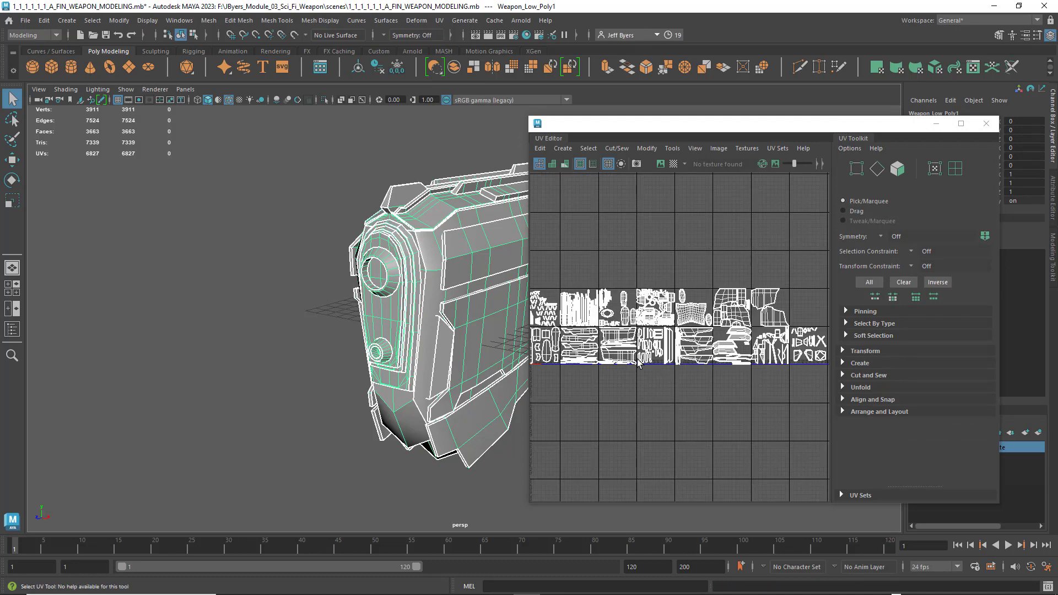
{"action": "left_click_drag", "start_coordinate": [664, 124], "coordinate": [439, 131]}
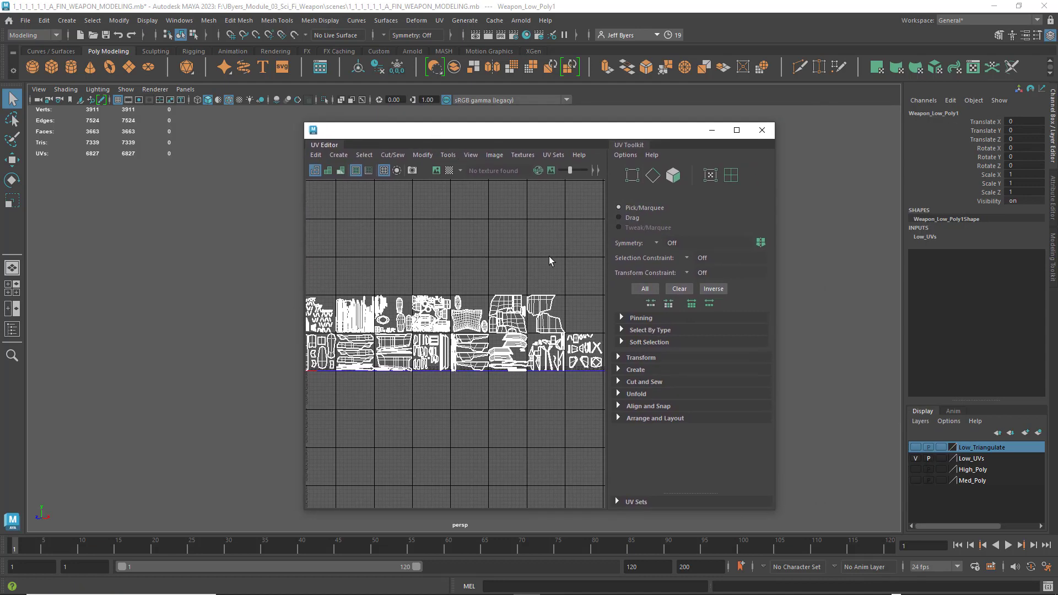
{"action": "left_click_drag", "start_coordinate": [777, 335], "coordinate": [1049, 336]}
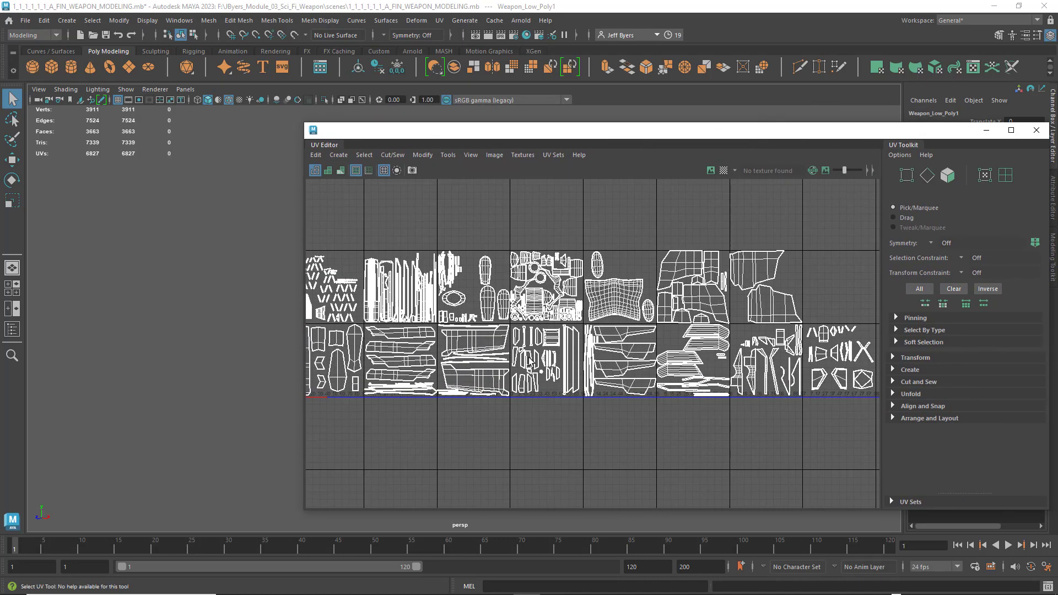
- Examine the UV layout up close, focusing on the shells in the first 0 to 1 tile
{"action": "middle_click_drag", "start_coordinate": [528, 413], "coordinate": [597, 411], "text": "alt"}
{"action": "scroll", "coordinate": [576, 413], "scroll_direction": "up", "scroll_amount": 5}
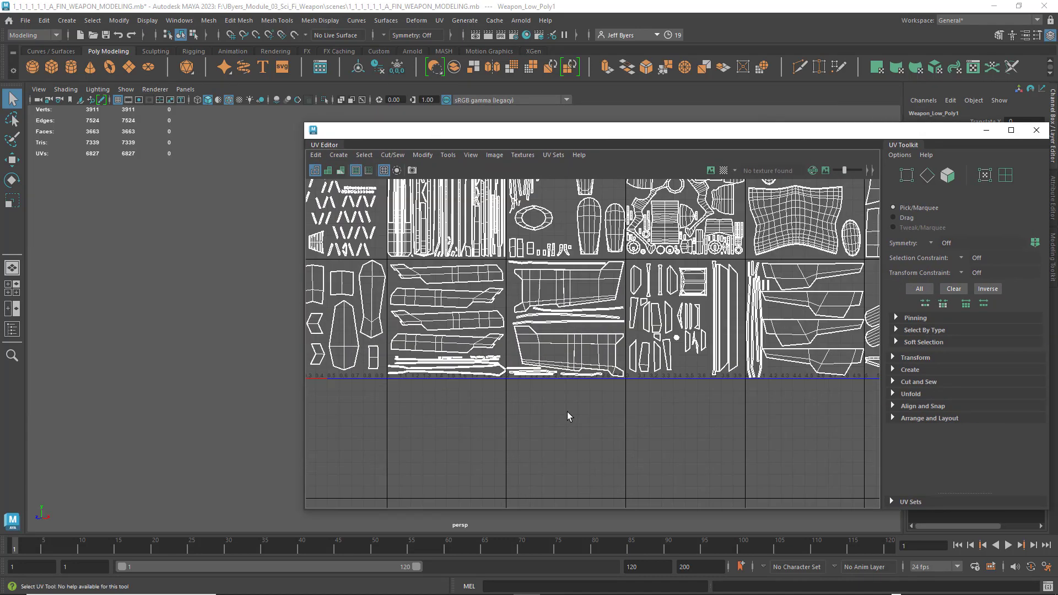
{"action": "middle_click_drag", "start_coordinate": [529, 398], "coordinate": [723, 384], "text": "alt"}
{"action": "scroll", "coordinate": [574, 361], "scroll_direction": "up", "scroll_amount": 5}
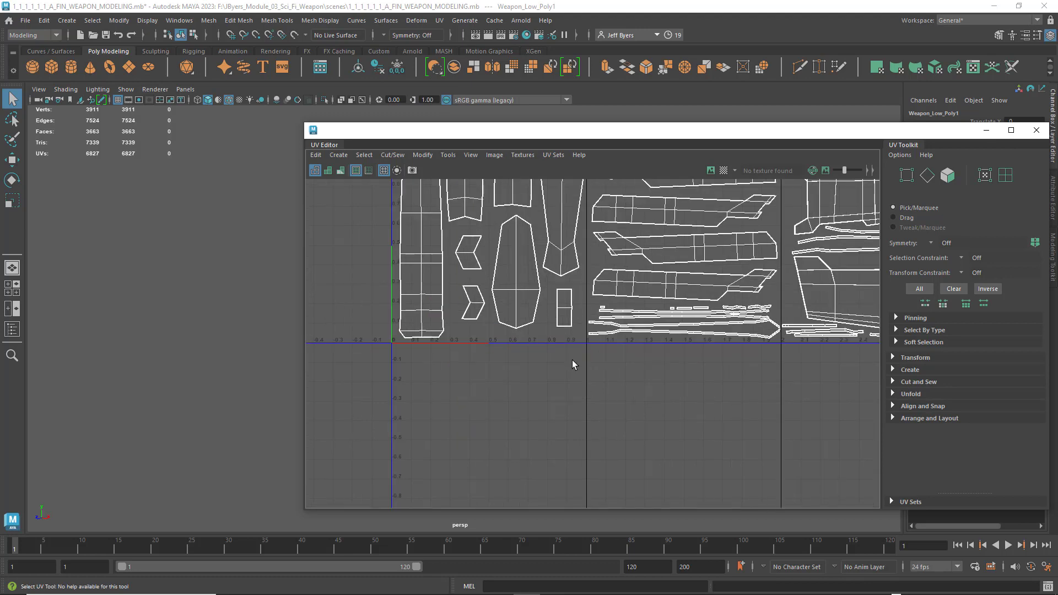
{"action": "middle_click_drag", "start_coordinate": [574, 362], "coordinate": [610, 465], "text": "alt"}
{"action": "scroll", "coordinate": [608, 470], "scroll_direction": "up", "scroll_amount": 3}
{"action": "middle_click_drag", "start_coordinate": [574, 374], "coordinate": [558, 368], "text": "alt"}
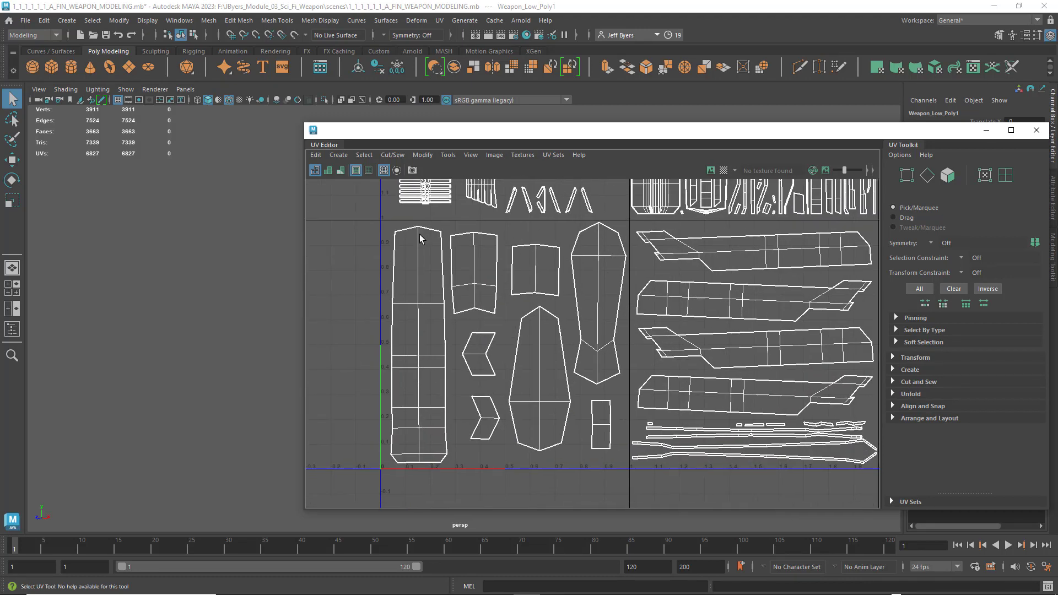
- Switch to UV shell selection and pick individual shells in the first tile, ending with the tall tapered shell beside the next tile
{"action": "right_click_drag", "start_coordinate": [515, 262], "coordinate": [468, 246]}
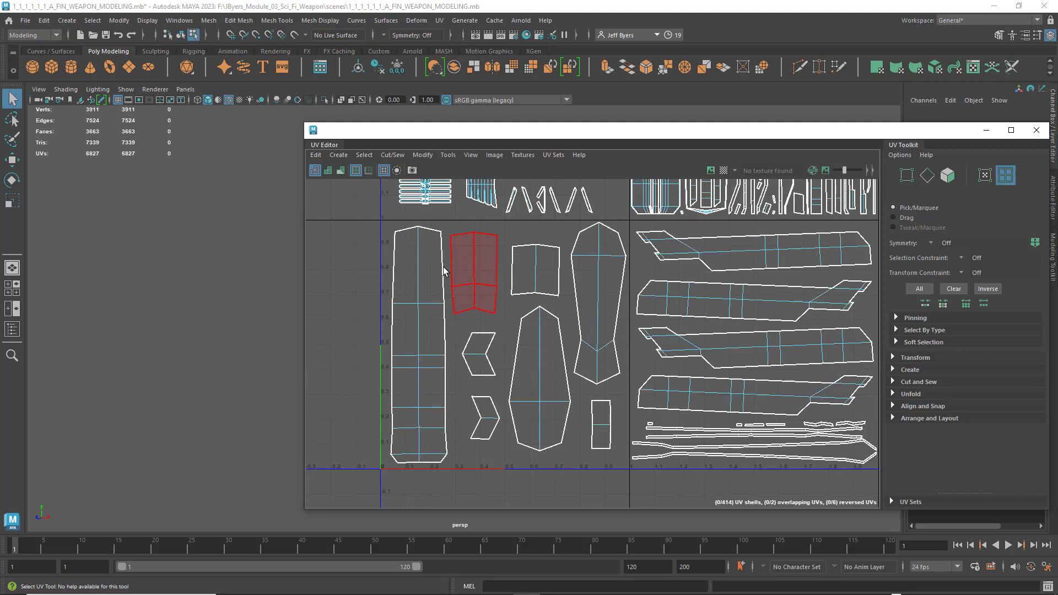
{"action": "left_click", "coordinate": [422, 269]}
{"action": "left_click", "coordinate": [535, 273]}
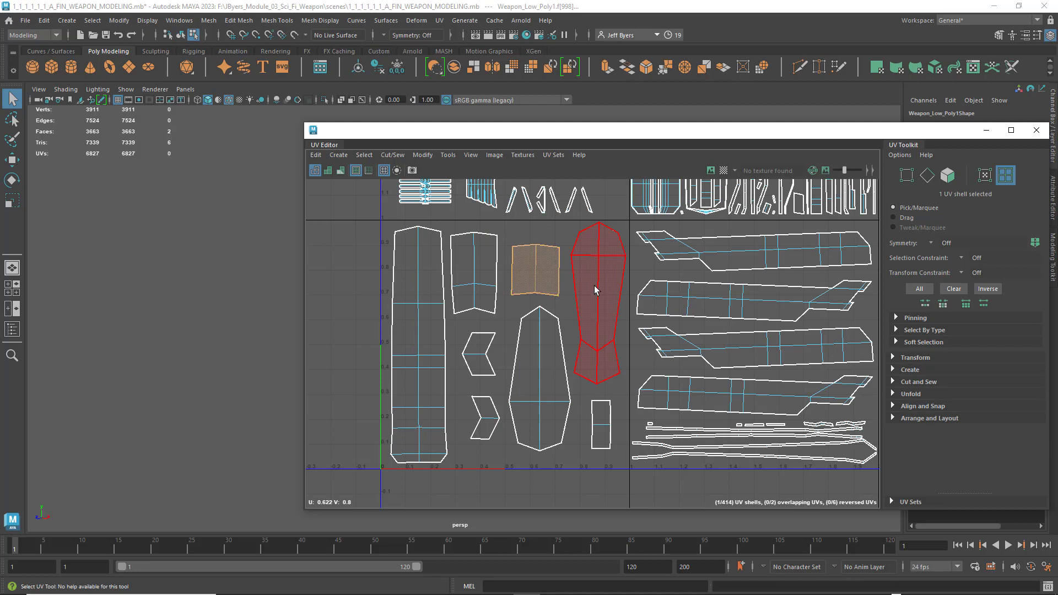
{"action": "left_click", "coordinate": [598, 292]}
{"action": "left_click", "coordinate": [487, 282]}
{"action": "left_click", "coordinate": [477, 355]}
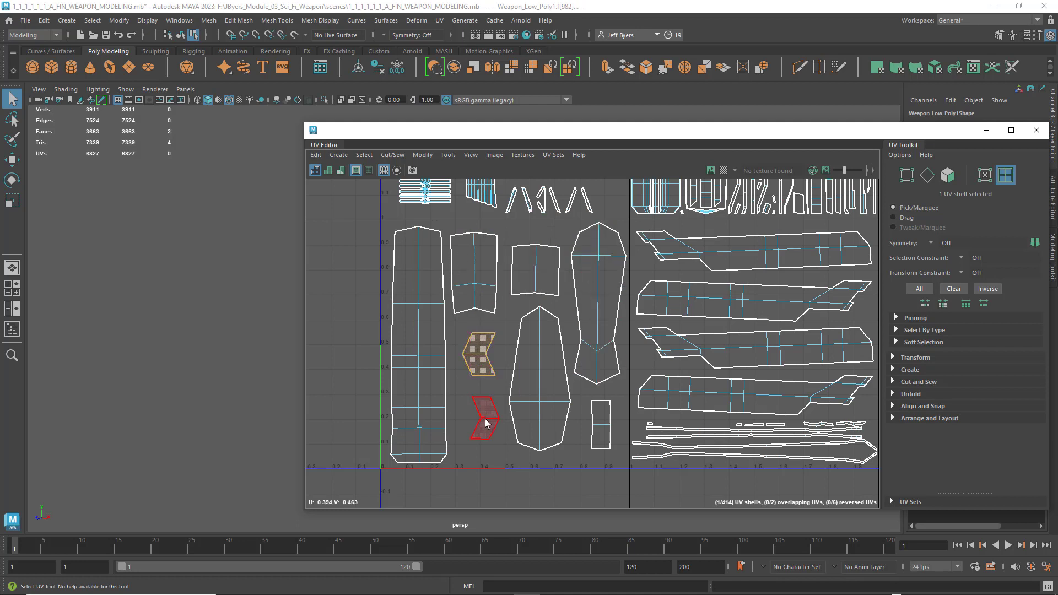
{"action": "left_click", "coordinate": [539, 405]}
{"action": "left_click", "coordinate": [600, 258]}
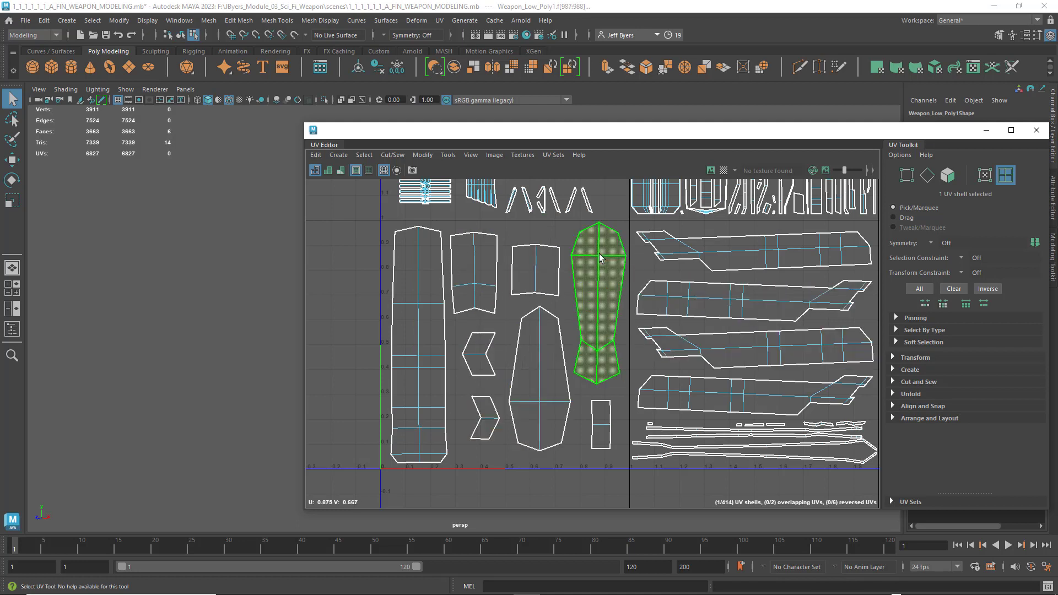
- Try moving the selected UV shell horizontally across the tile border and over neighbouring shells, and undo the moves
{"action": "key", "text": "w"}
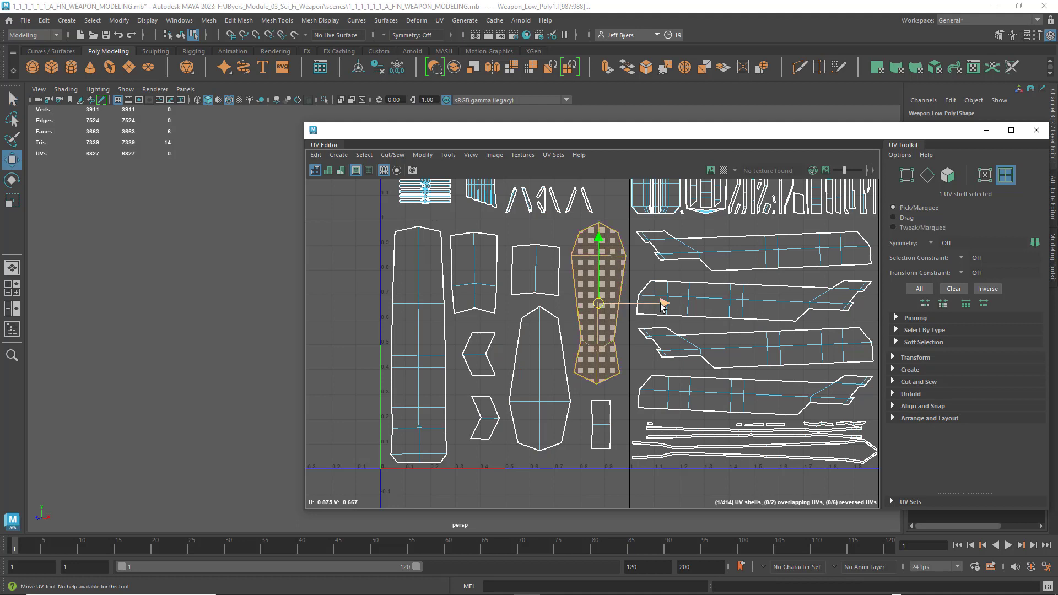
{"action": "left_click_drag", "start_coordinate": [663, 305], "coordinate": [680, 308]}
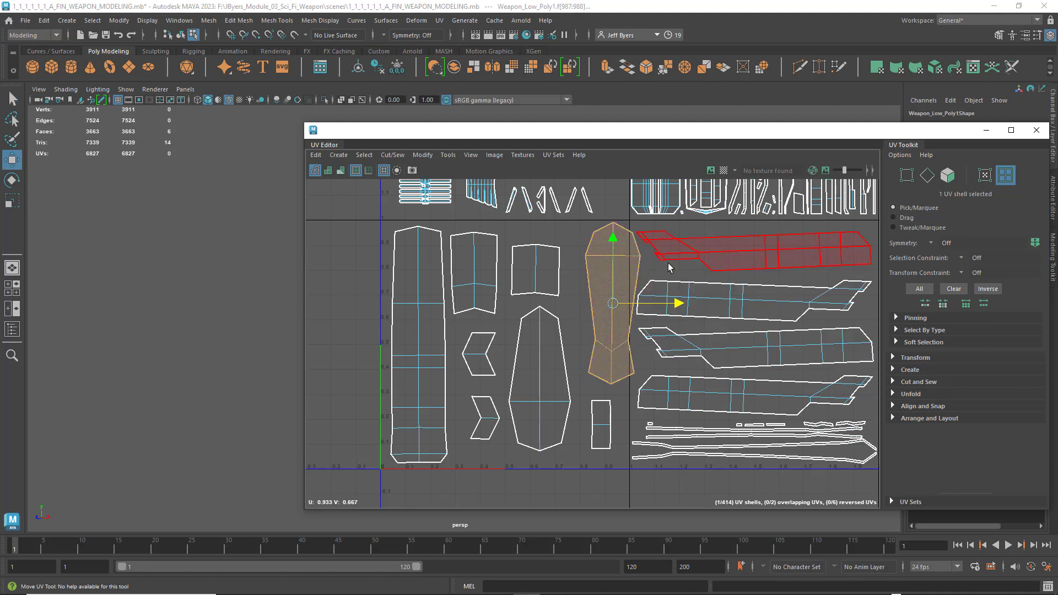
{"action": "left_click_drag", "start_coordinate": [666, 303], "coordinate": [634, 303]}
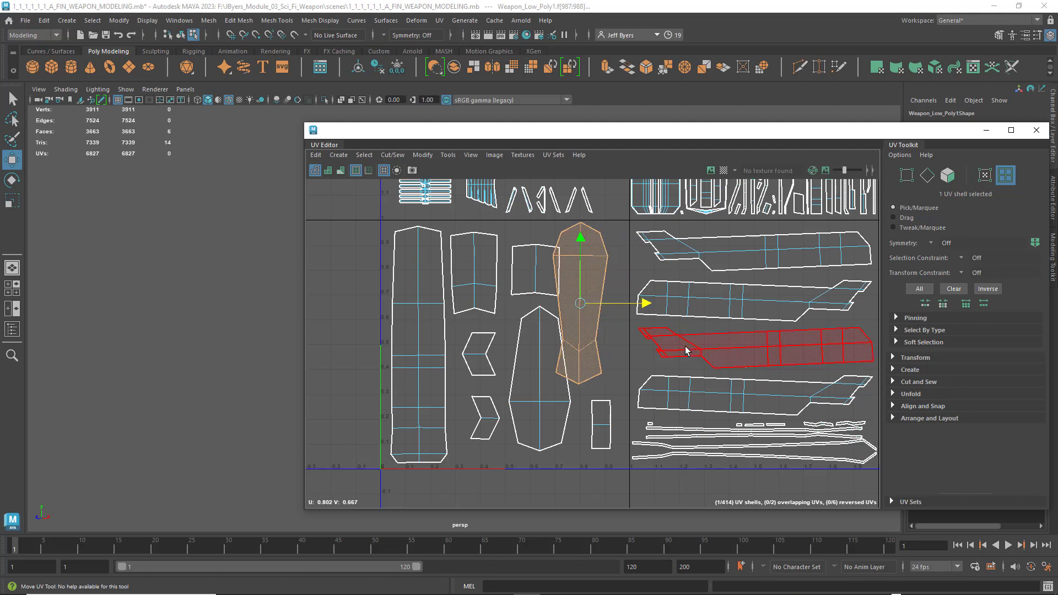
{"action": "key", "text": "ctrl+z"}
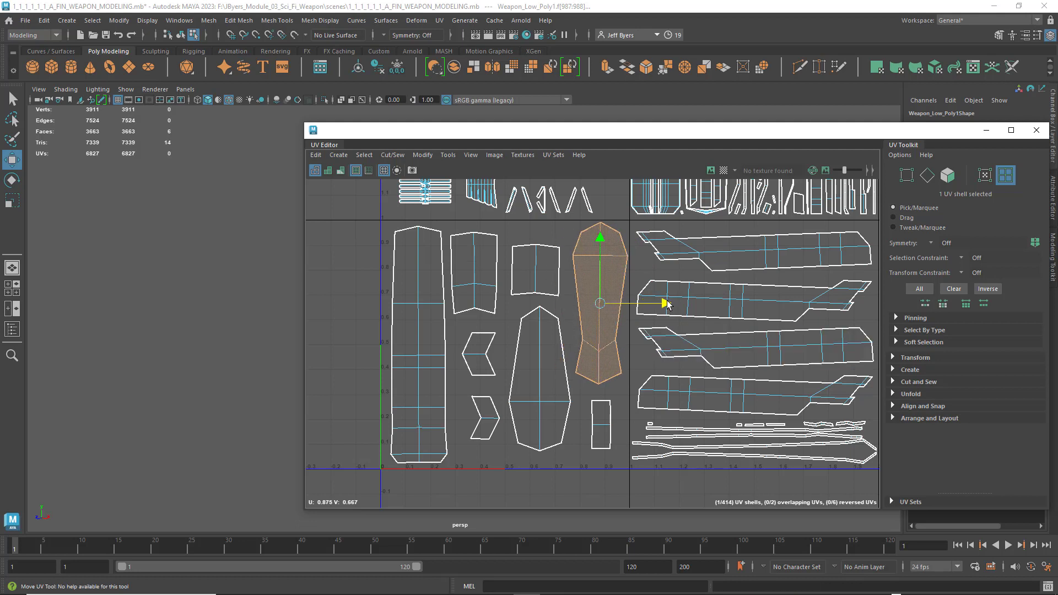
{"action": "left_click_drag", "start_coordinate": [666, 303], "coordinate": [668, 302]}
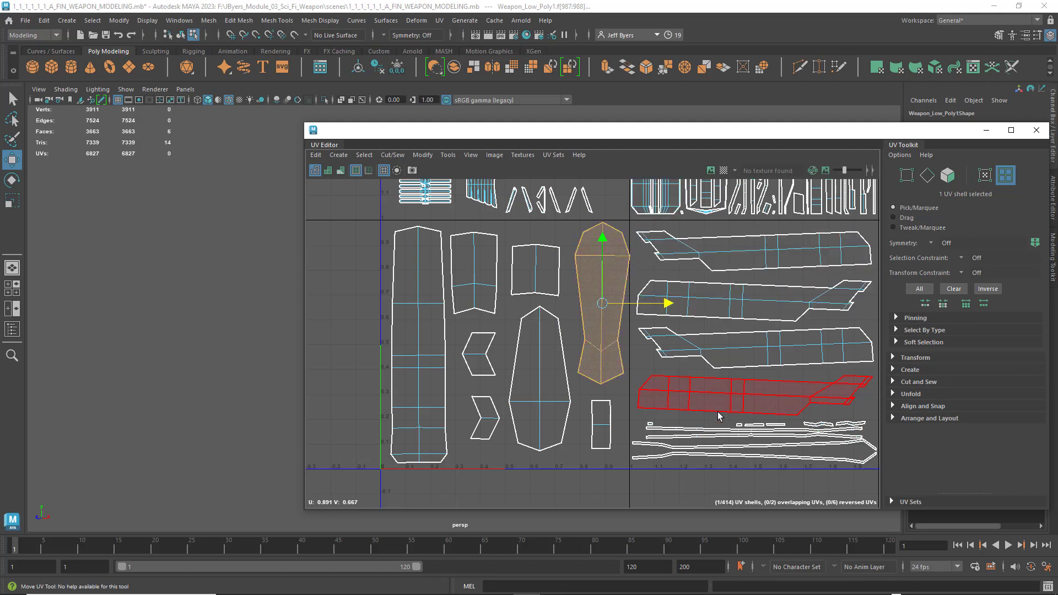
{"action": "key", "text": "ctrl+z"}
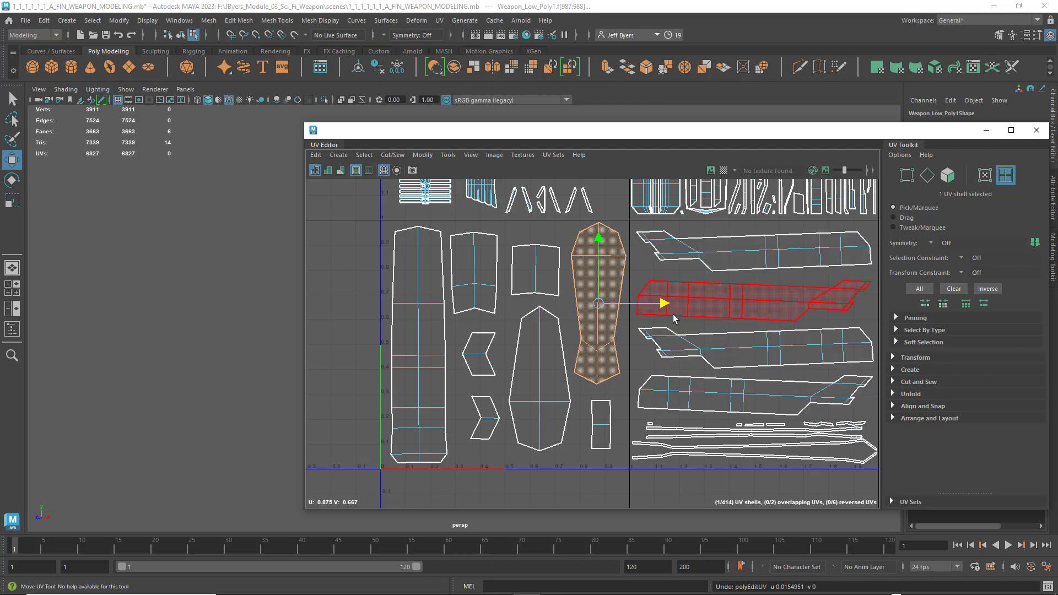
- Try moving the tall tapered shell onto the border of the second tile, undo the move, and clear the selection
{"action": "left_click_drag", "start_coordinate": [671, 302], "coordinate": [683, 304]}
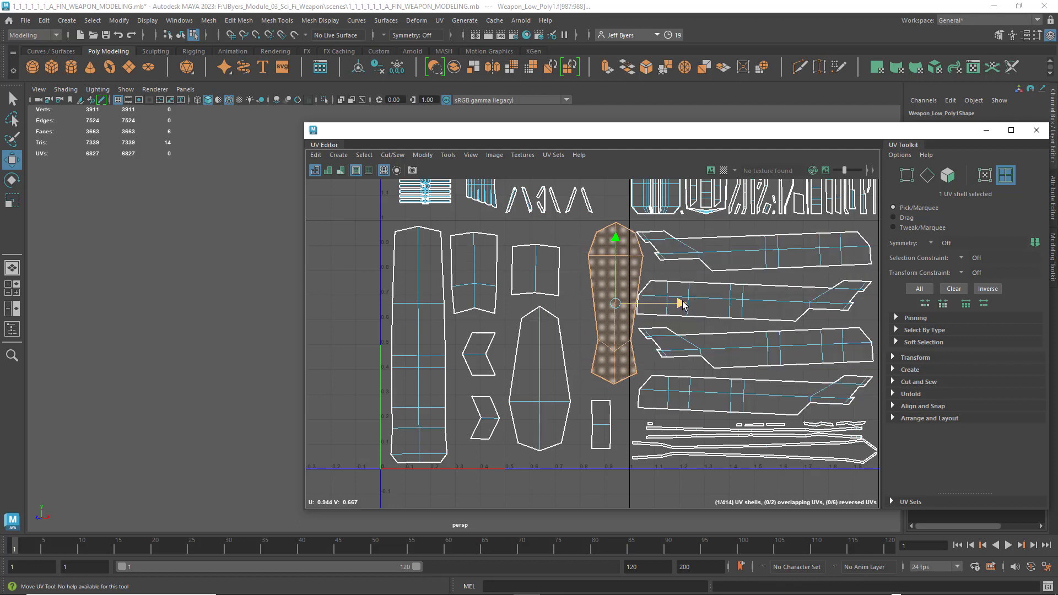
{"action": "key", "text": "ctrl+z"}
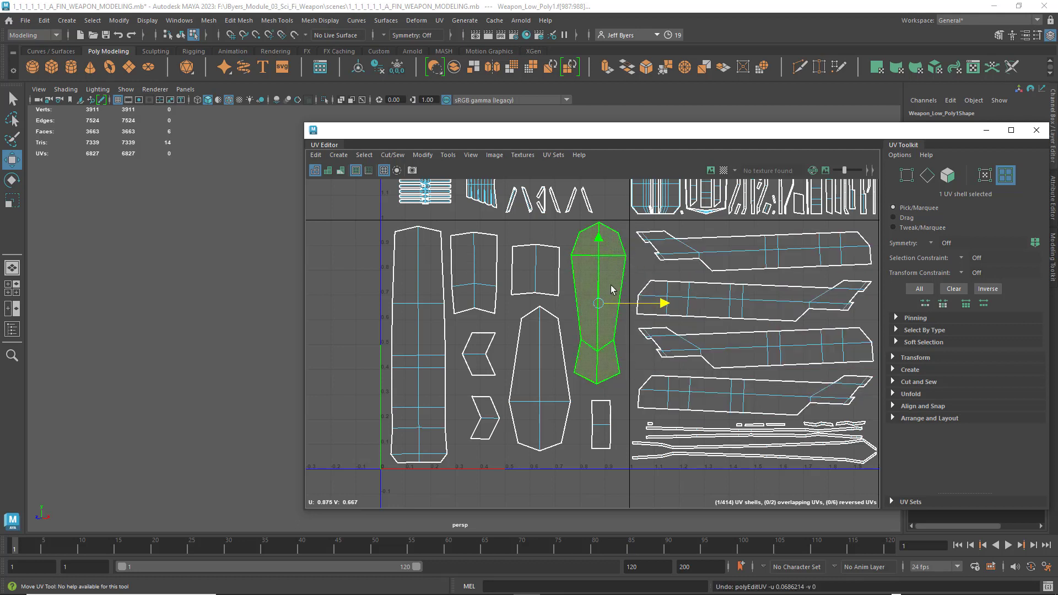
{"action": "left_click", "coordinate": [552, 228]}
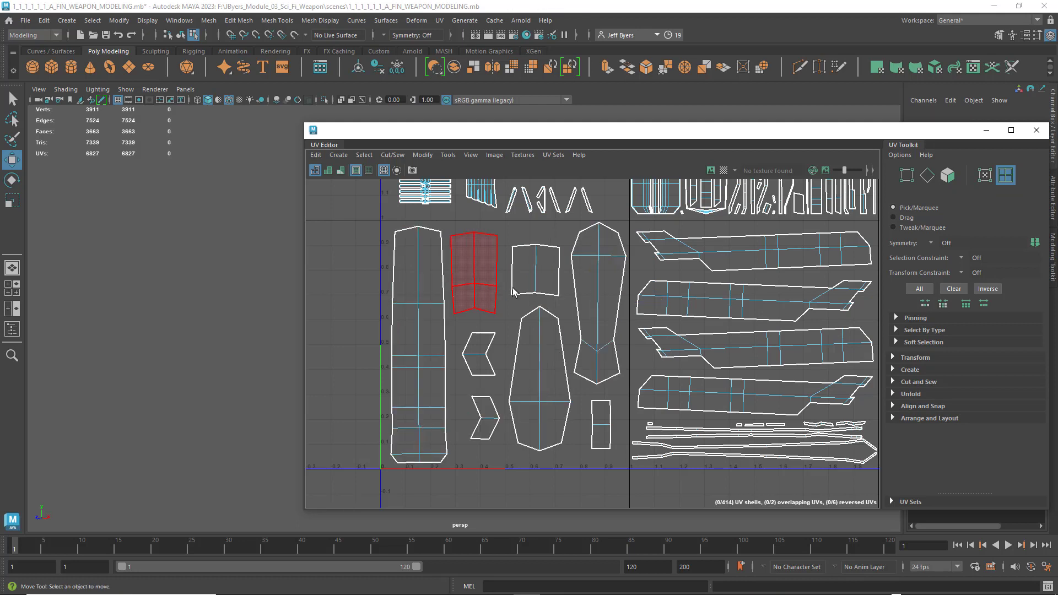
- Examine the shells in the second and third tiles of the lower row, briefly selecting the third tile's lower large shell
{"action": "middle_click_drag", "start_coordinate": [566, 293], "coordinate": [418, 297], "text": "alt"}
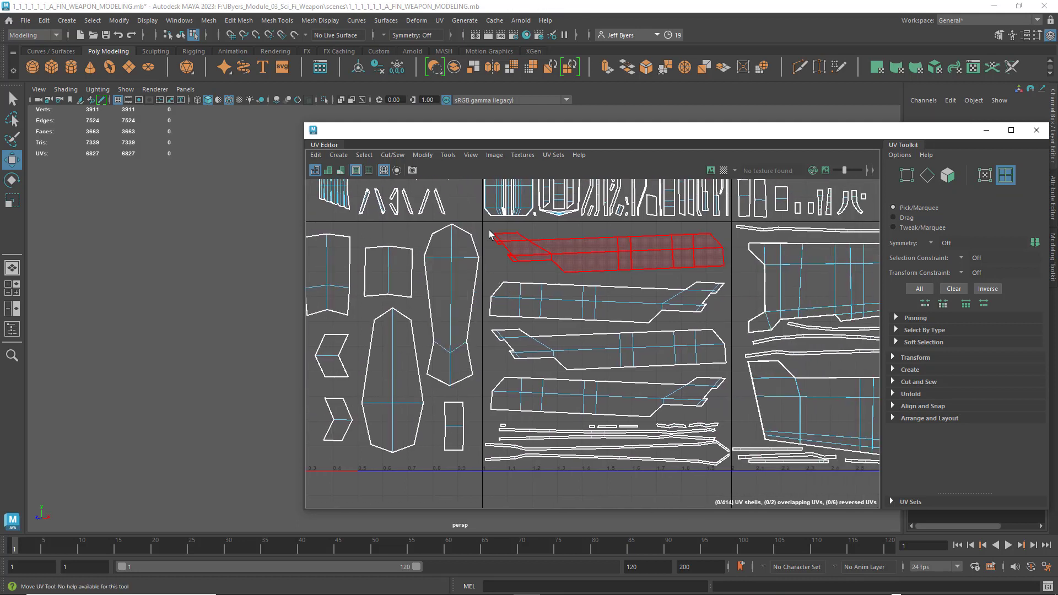
{"action": "middle_click_drag", "start_coordinate": [642, 413], "coordinate": [588, 382], "text": "alt"}
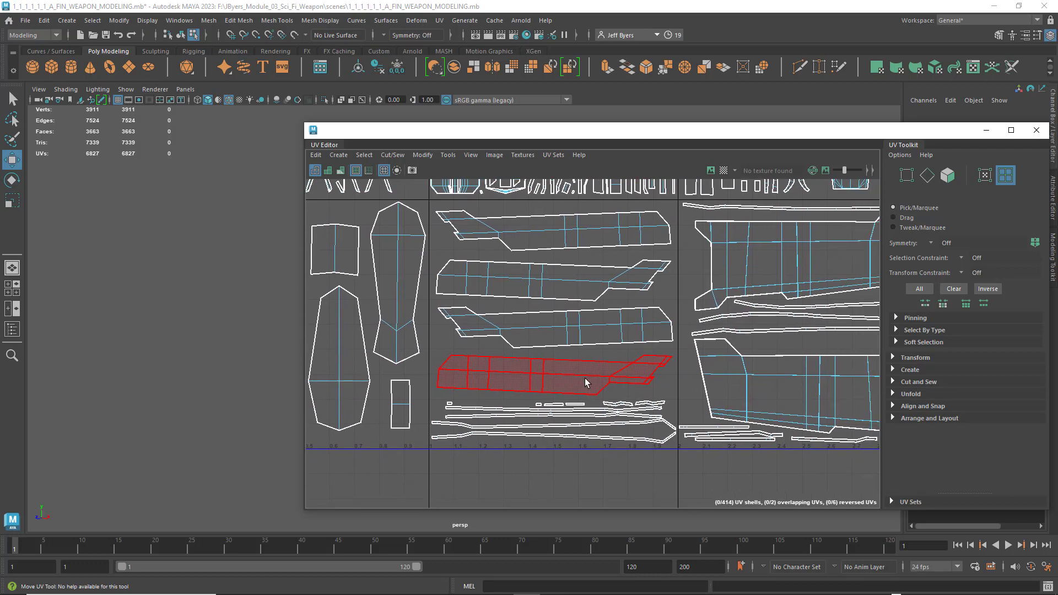
{"action": "middle_click_drag", "start_coordinate": [719, 380], "coordinate": [584, 392], "text": "alt"}
{"action": "middle_click_drag", "start_coordinate": [708, 380], "coordinate": [604, 391], "text": "alt"}
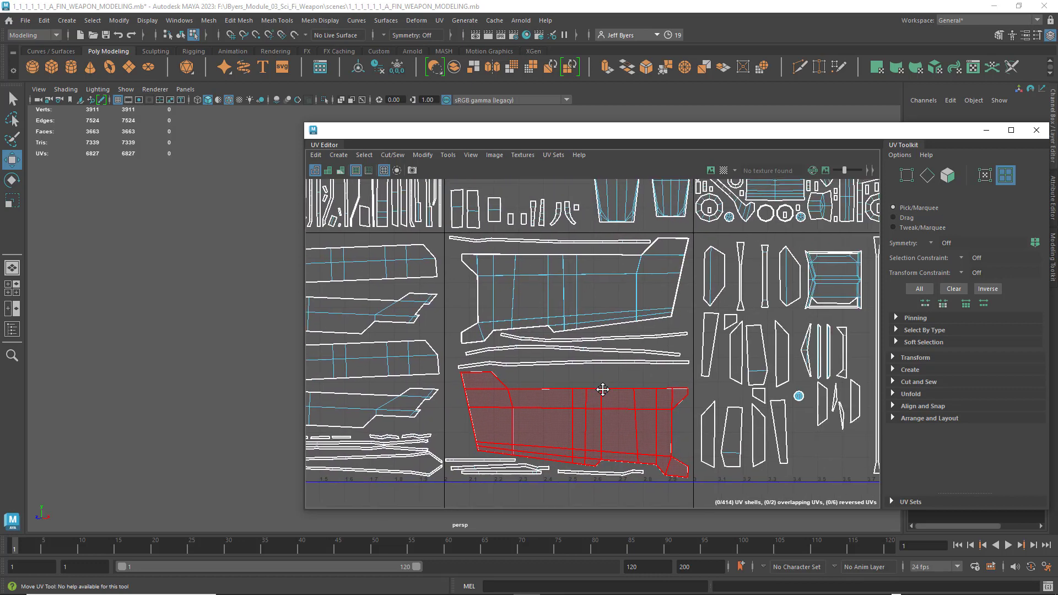
{"action": "middle_click_drag", "start_coordinate": [711, 368], "coordinate": [670, 369], "text": "alt"}
{"action": "left_click", "coordinate": [634, 398]}
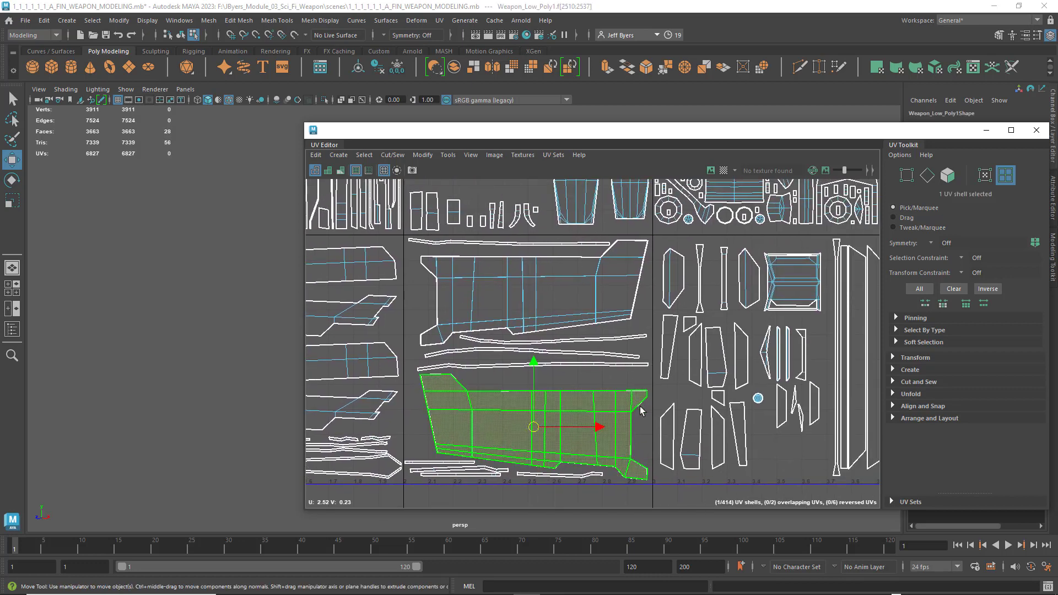
{"action": "left_click", "coordinate": [770, 449]}
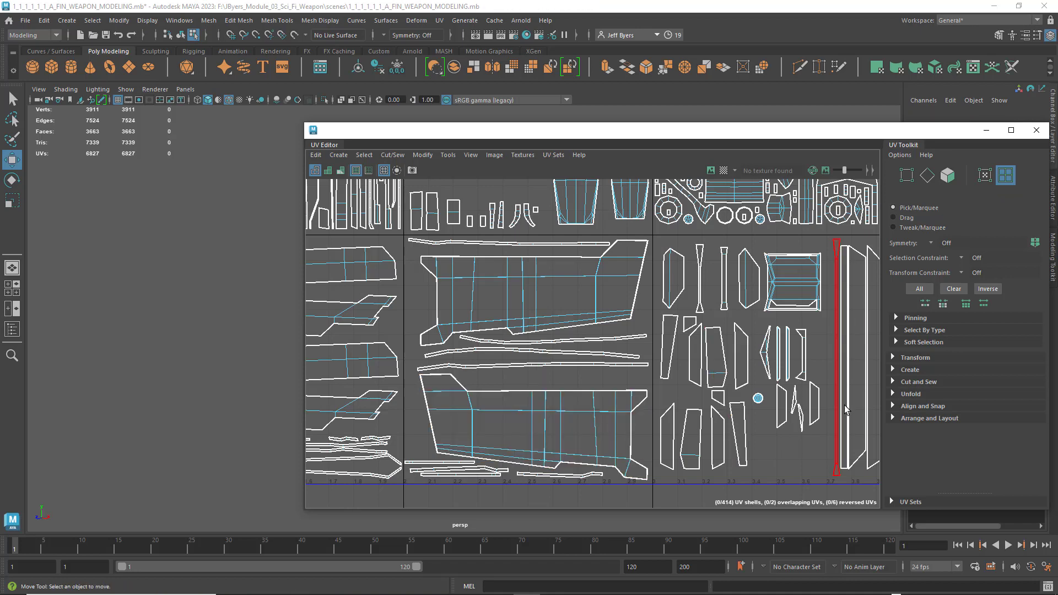
- Try moving the upper large shell in the third lower-row tile vertically, and undo the move
{"action": "mouse_move", "coordinate": [844, 405]}
{"action": "middle_mouse_down", "text": "alt"}
{"action": "mouse_move", "coordinate": [685, 413]}
{"action": "mouse_move", "coordinate": [860, 410]}
{"action": "middle_mouse_up", "text": "alt"}
{"action": "left_click", "coordinate": [556, 286]}
{"action": "mouse_move", "coordinate": [557, 229]}
{"action": "left_mouse_down"}
{"action": "mouse_move", "coordinate": [555, 355]}
{"action": "mouse_move", "coordinate": [550, 229]}
{"action": "left_mouse_up"}
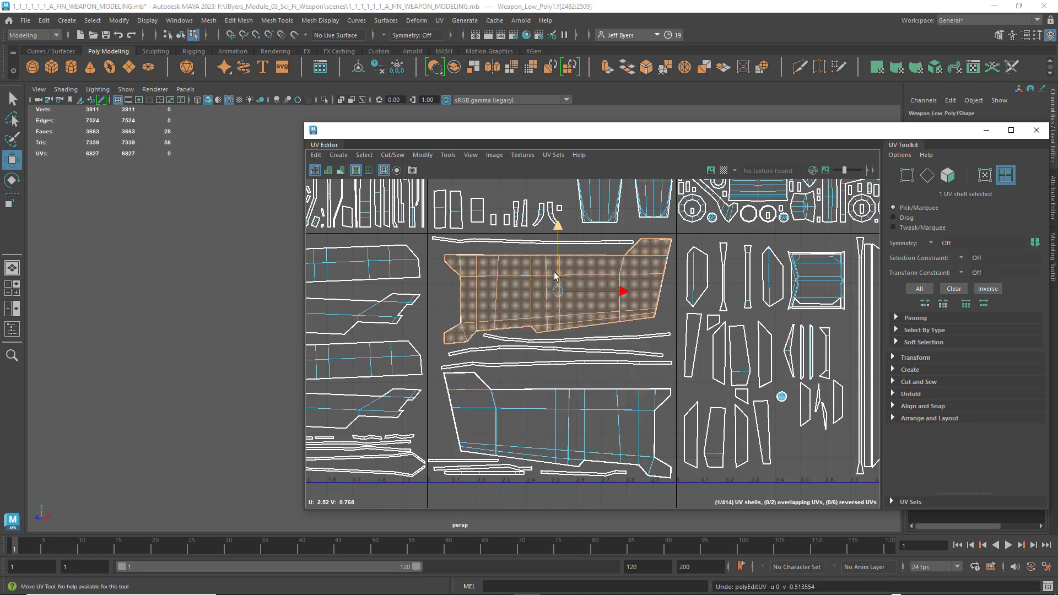
{"action": "scroll", "coordinate": [582, 286], "scroll_direction": "down", "scroll_amount": 2}
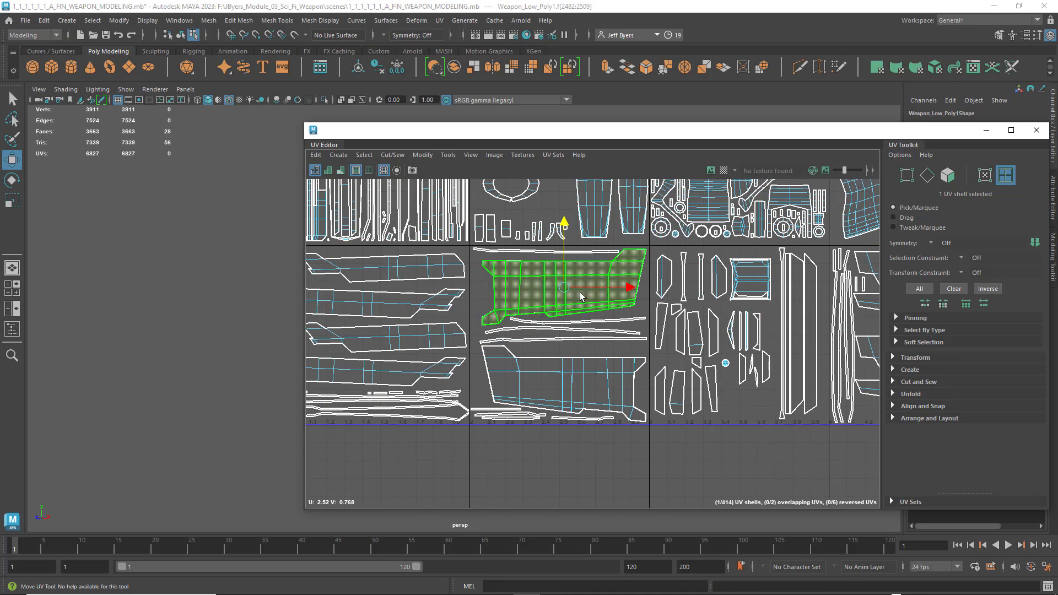
{"action": "scroll", "coordinate": [585, 302], "scroll_direction": "down", "scroll_amount": 3}
{"action": "scroll", "coordinate": [589, 315], "scroll_direction": "up", "scroll_amount": 5}
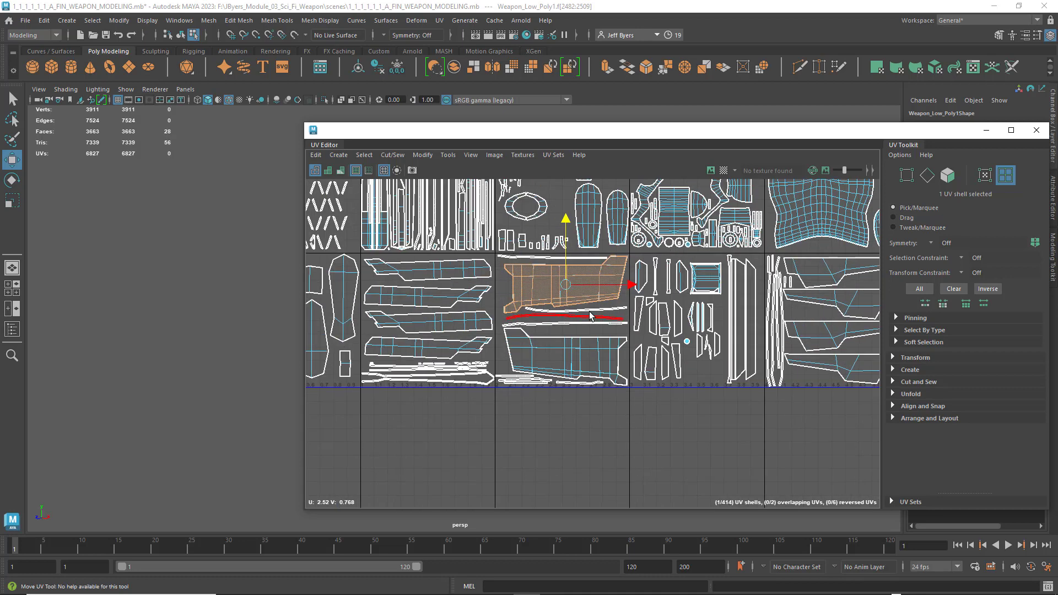
- Try moving the third tile's lower large shell up over its neighbouring shells, undo the move, and clear the selection
{"action": "left_click", "coordinate": [571, 406]}
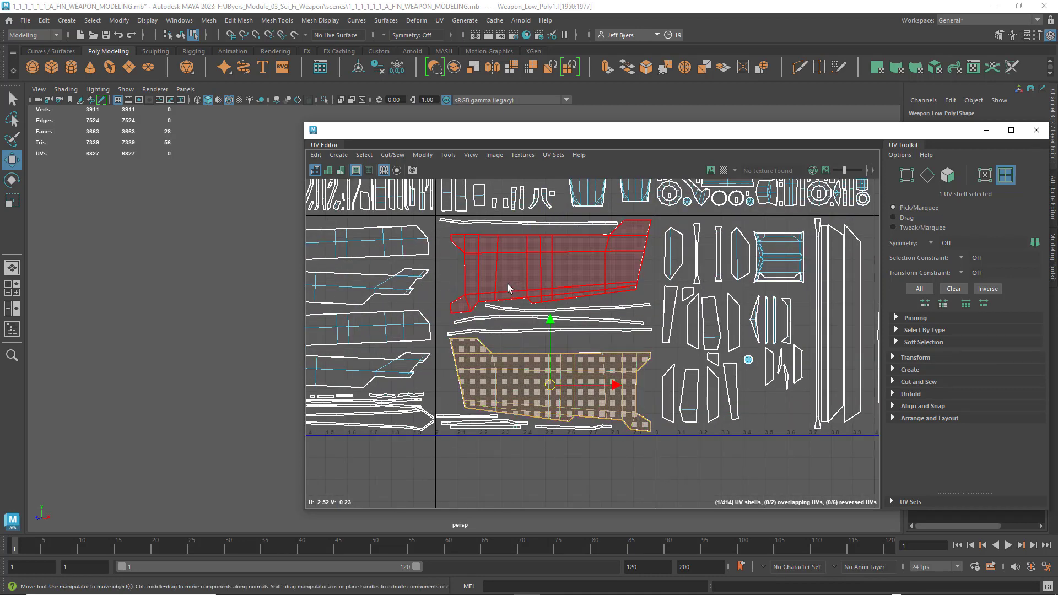
{"action": "left_click_drag", "start_coordinate": [548, 319], "coordinate": [564, 257]}
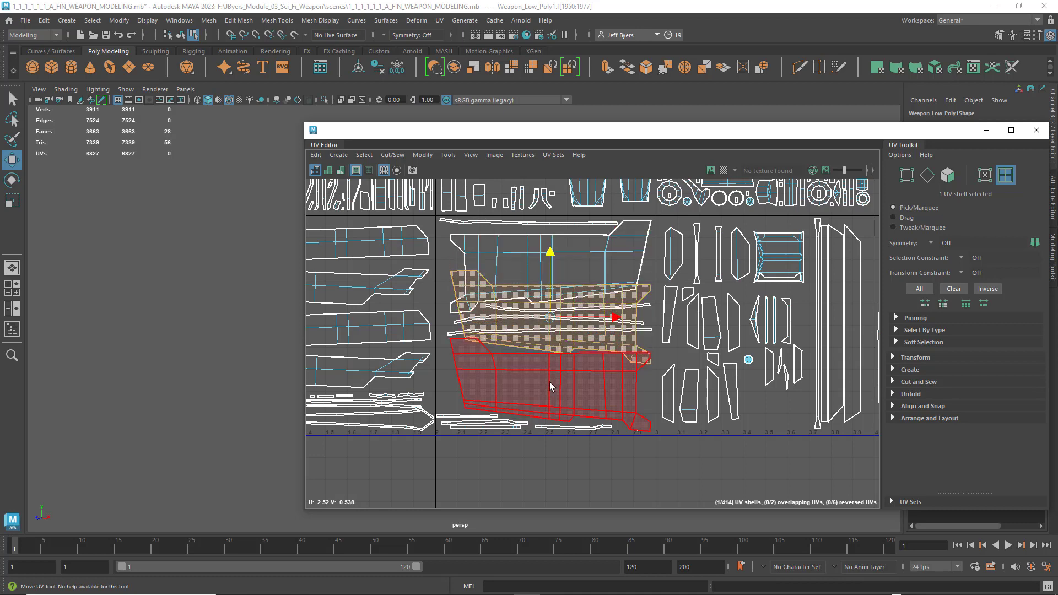
{"action": "key", "text": "ctrl+z"}
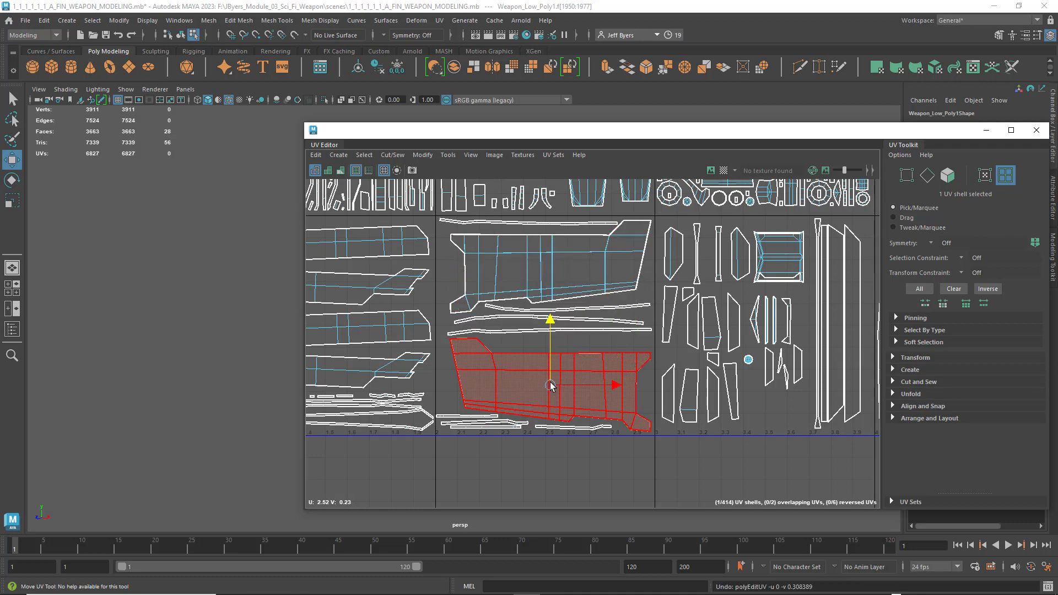
{"action": "left_click", "coordinate": [627, 338]}
- Try relocating the third tile's upper large shell to the empty tile at the end of the upper row, and undo it
{"action": "scroll", "coordinate": [626, 337], "scroll_direction": "down", "scroll_amount": 6}
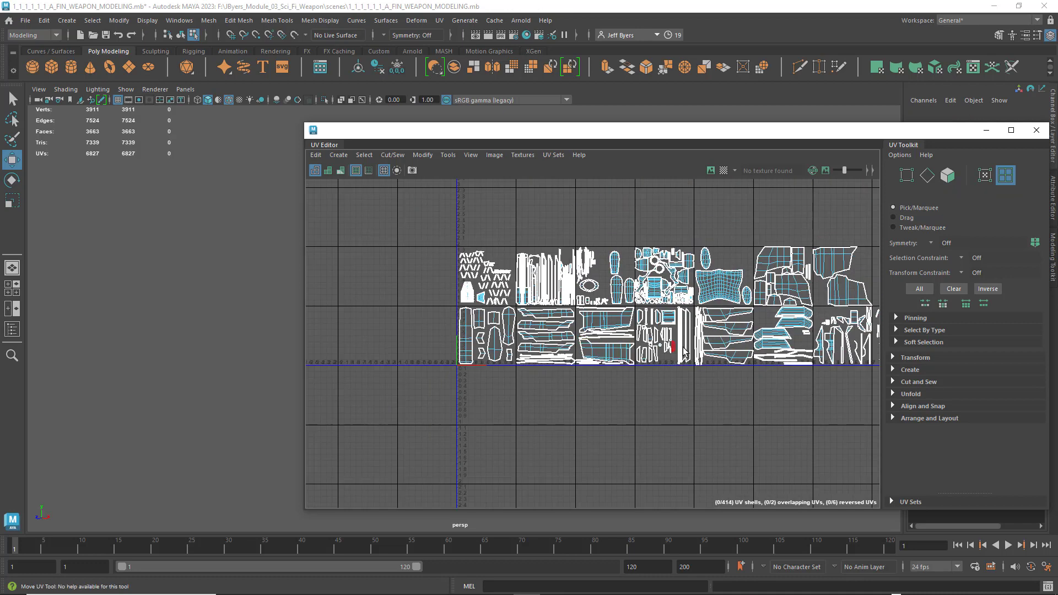
{"action": "middle_click_drag", "start_coordinate": [697, 346], "coordinate": [557, 363], "text": "alt"}
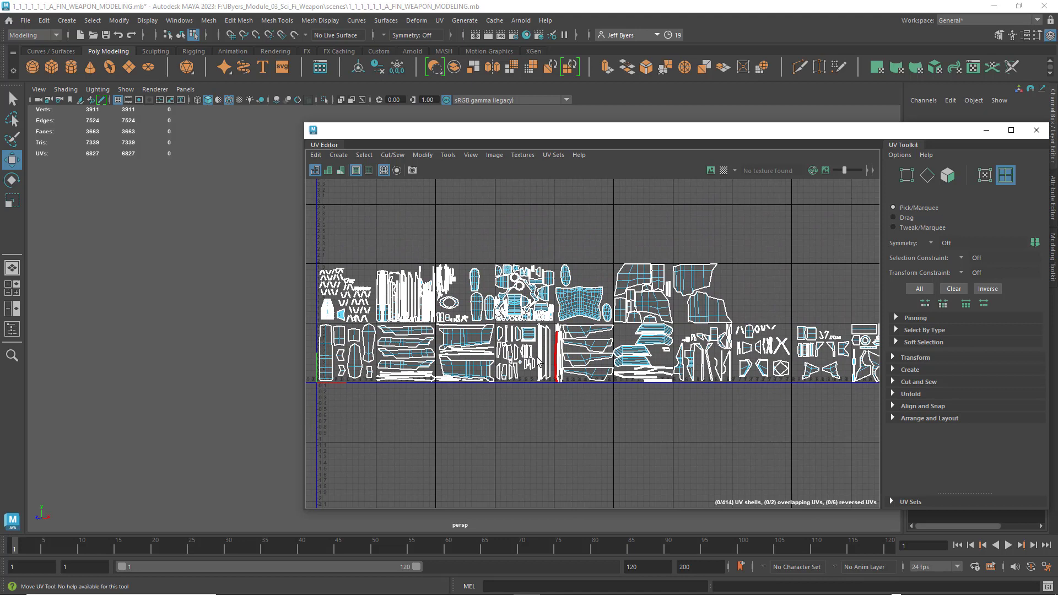
{"action": "left_click", "coordinate": [466, 340]}
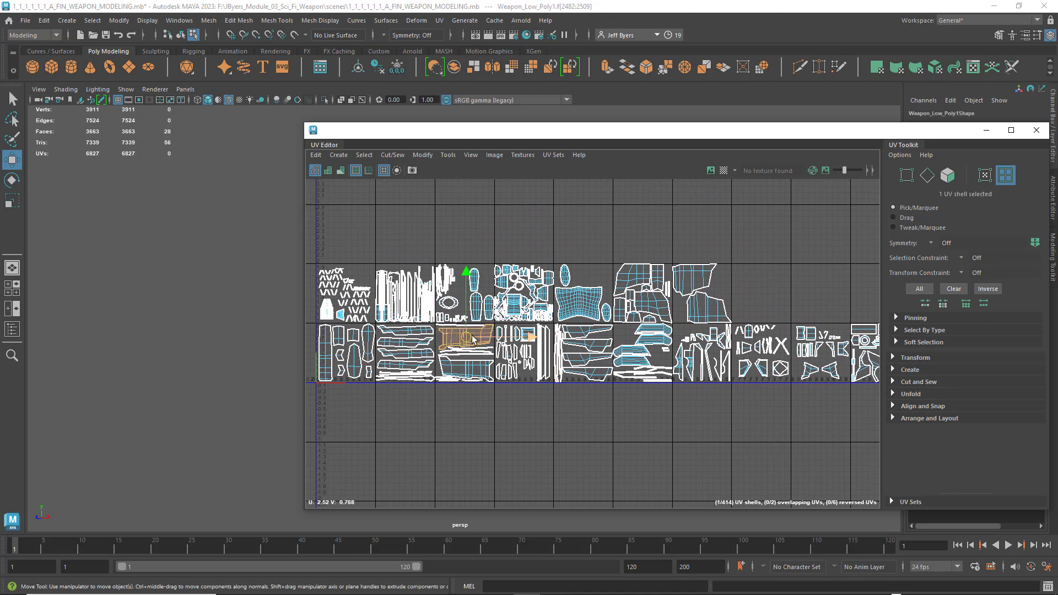
{"action": "left_click_drag", "start_coordinate": [473, 339], "coordinate": [760, 280]}
{"action": "key", "text": "ctrl+z"}
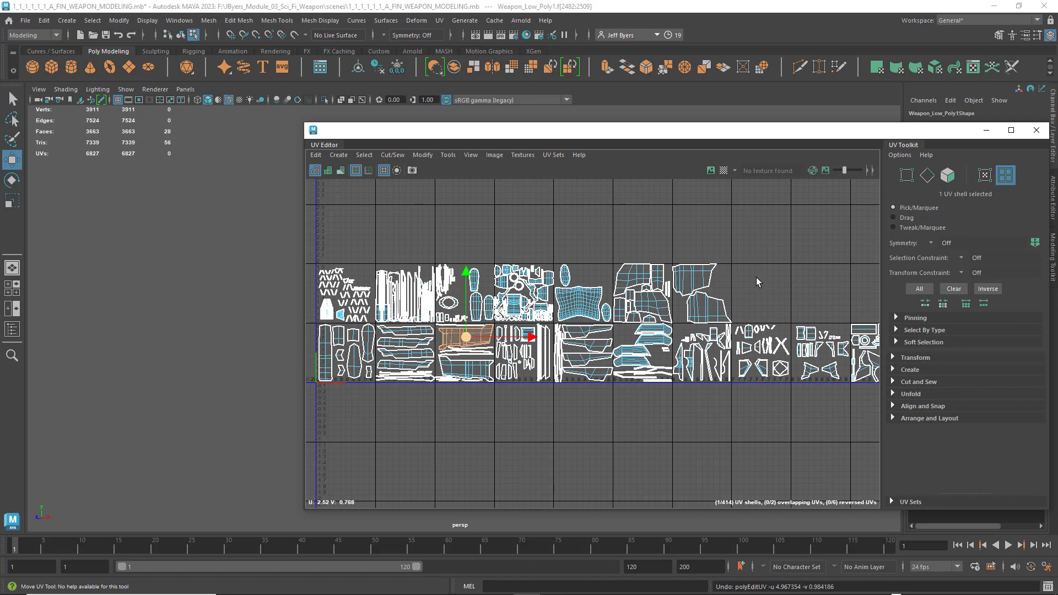
- Examine the shell spacing in the fourth lower-row tile, select its framed rectangular shell to check for overlaps, and clear the selection
{"action": "scroll", "coordinate": [577, 362], "scroll_direction": "up", "scroll_amount": 3}
{"action": "scroll", "coordinate": [577, 362], "scroll_direction": "up", "scroll_amount": 1}
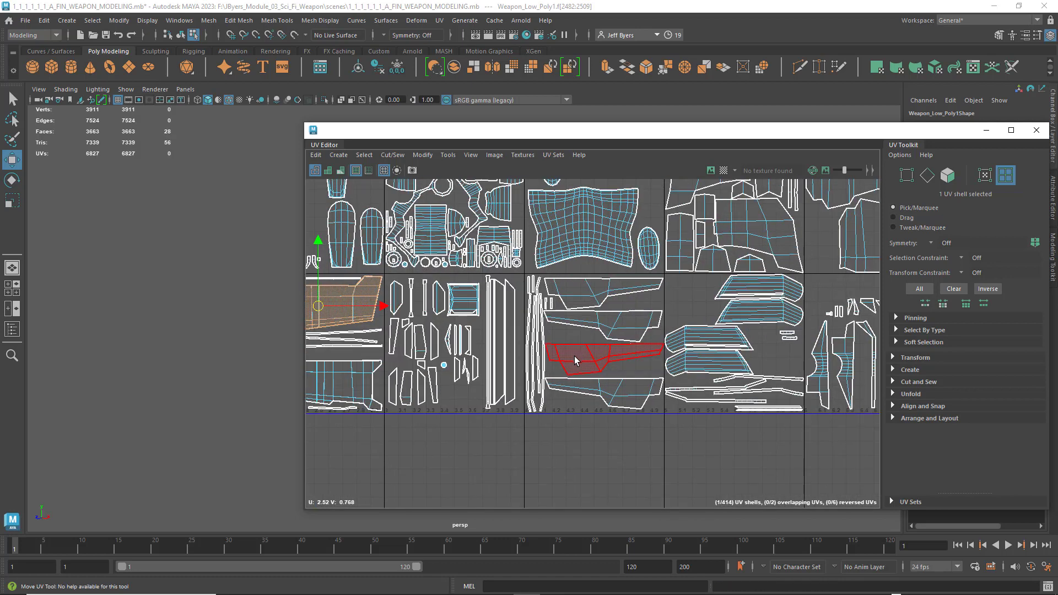
{"action": "middle_click_drag", "start_coordinate": [583, 356], "coordinate": [692, 354], "text": "alt"}
{"action": "scroll", "coordinate": [502, 336], "scroll_direction": "up", "scroll_amount": 6}
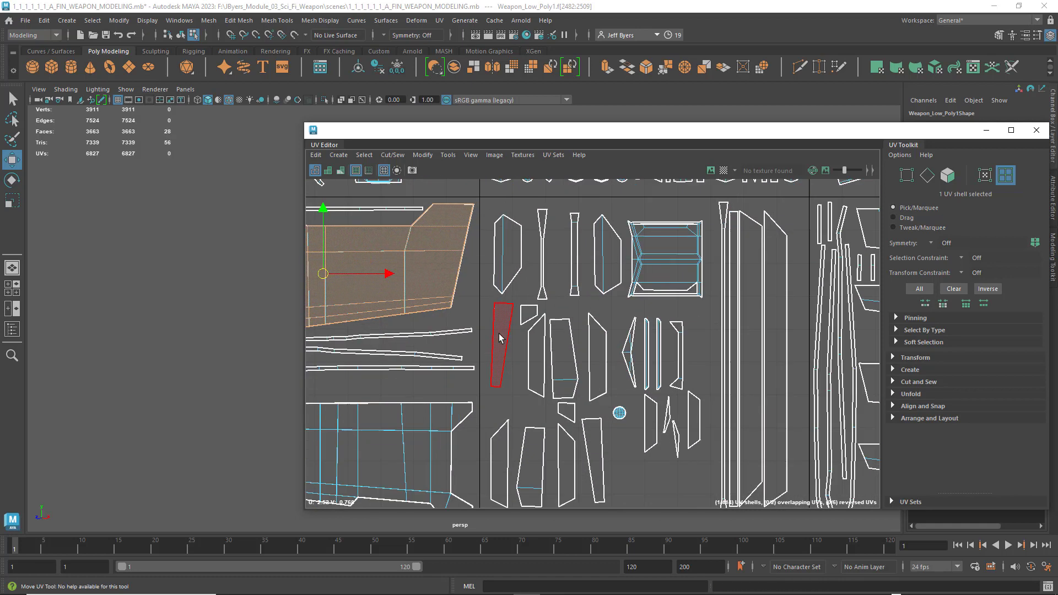
{"action": "middle_click_drag", "start_coordinate": [459, 327], "coordinate": [496, 331], "text": "alt"}
{"action": "scroll", "coordinate": [591, 384], "scroll_direction": "up", "scroll_amount": 2}
{"action": "scroll", "coordinate": [606, 370], "scroll_direction": "down", "scroll_amount": 4}
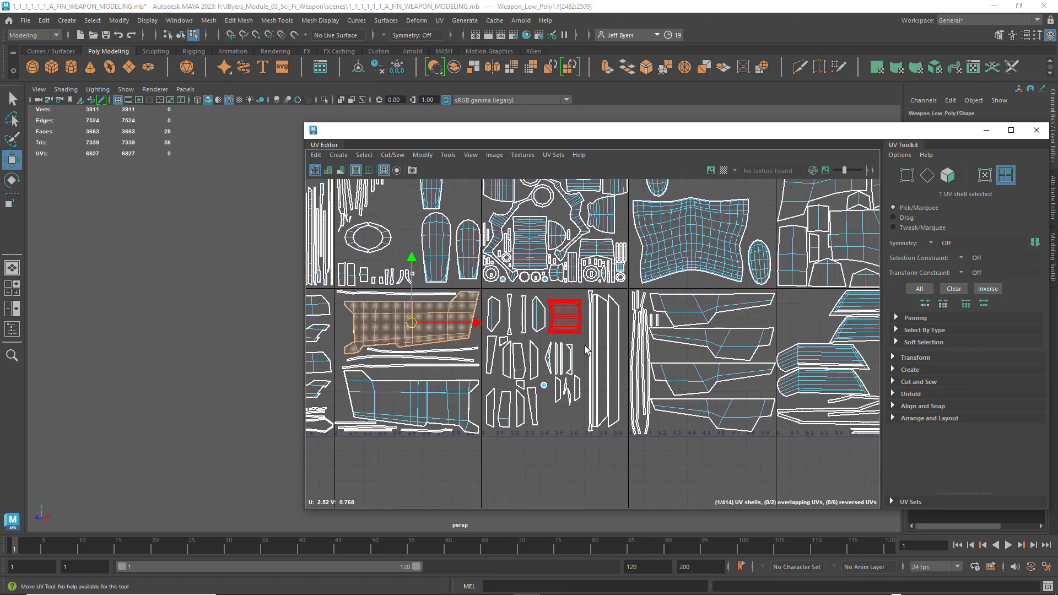
{"action": "left_click", "coordinate": [593, 358]}
{"action": "left_click", "coordinate": [578, 331]}
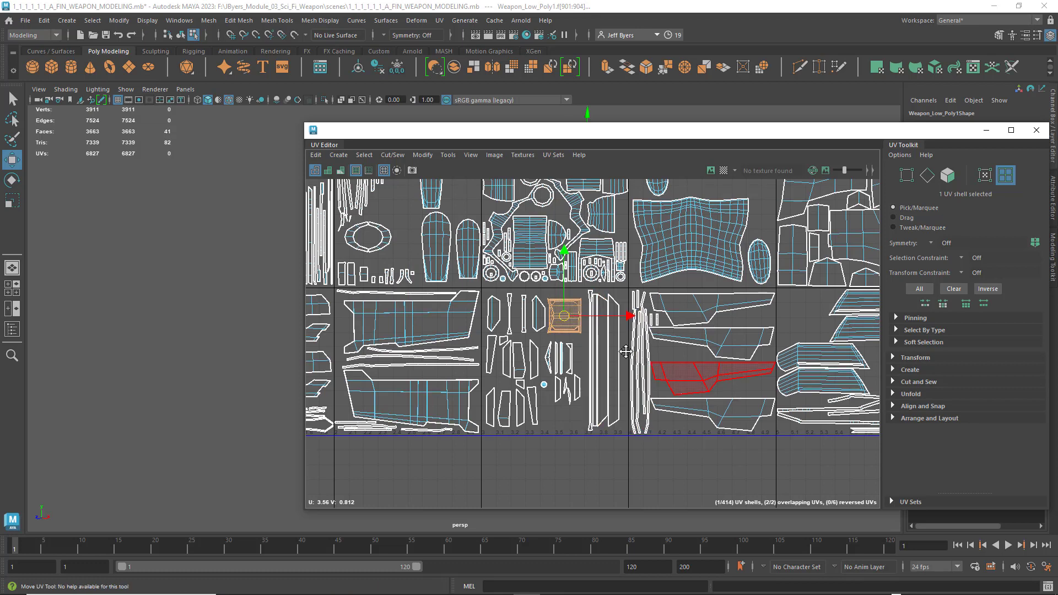
{"action": "middle_click_drag", "start_coordinate": [763, 493], "coordinate": [635, 477], "text": "alt"}
{"action": "left_click", "coordinate": [639, 474]}
- Examine the narrow strip shells in the fifth lower-row tile up close, checking their spacing from the tile border and each other
{"action": "middle_click_drag", "start_coordinate": [656, 439], "coordinate": [523, 430], "text": "alt"}
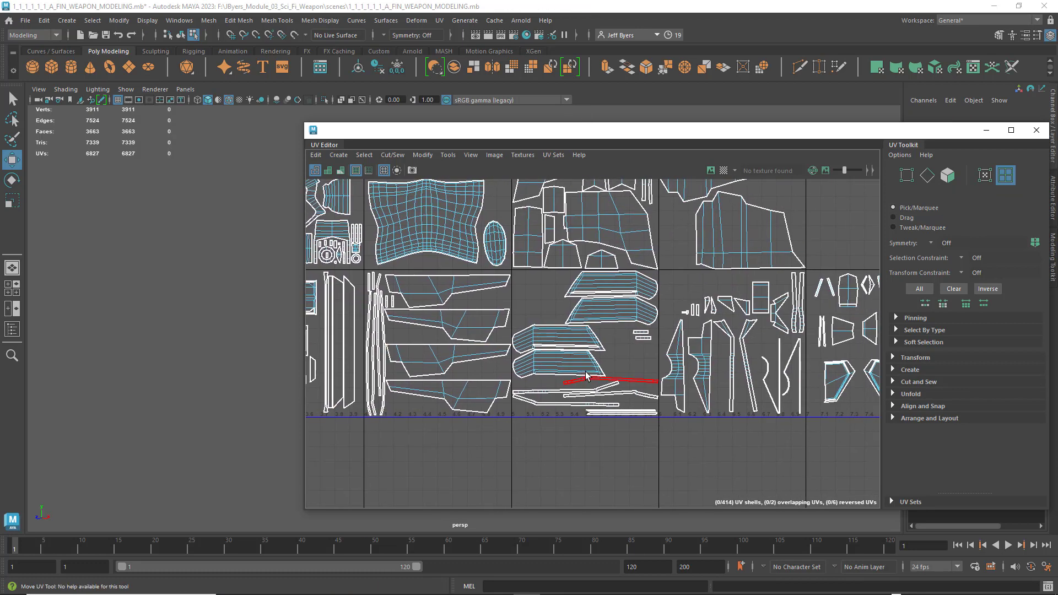
{"action": "scroll", "coordinate": [585, 378], "scroll_direction": "up", "scroll_amount": 2}
{"action": "middle_click_drag", "start_coordinate": [408, 396], "coordinate": [706, 393], "text": "alt"}
{"action": "scroll", "coordinate": [703, 395], "scroll_direction": "up", "scroll_amount": 4}
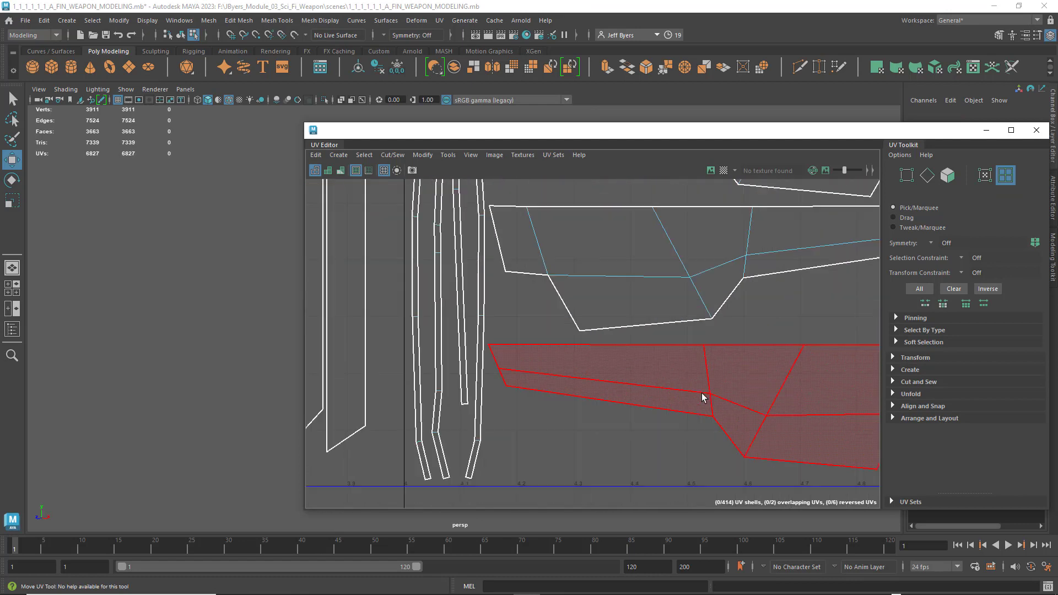
{"action": "middle_click_drag", "start_coordinate": [436, 378], "coordinate": [560, 327], "text": "alt"}
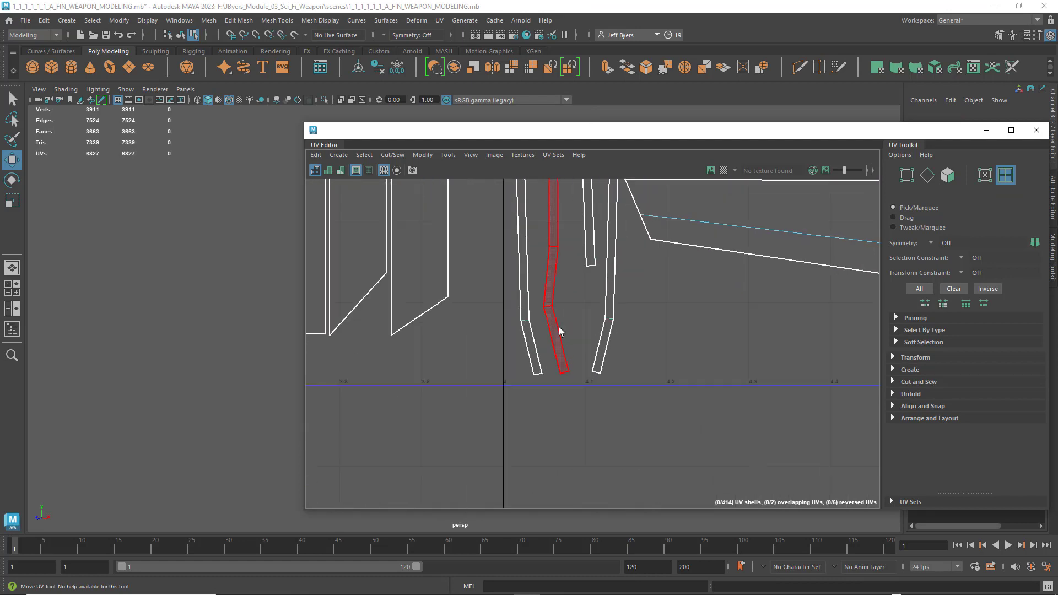
{"action": "scroll", "coordinate": [558, 343], "scroll_direction": "up", "scroll_amount": 4}
{"action": "scroll", "coordinate": [613, 346], "scroll_direction": "down", "scroll_amount": 2}
{"action": "middle_click_drag", "start_coordinate": [604, 257], "coordinate": [543, 414], "text": "alt"}
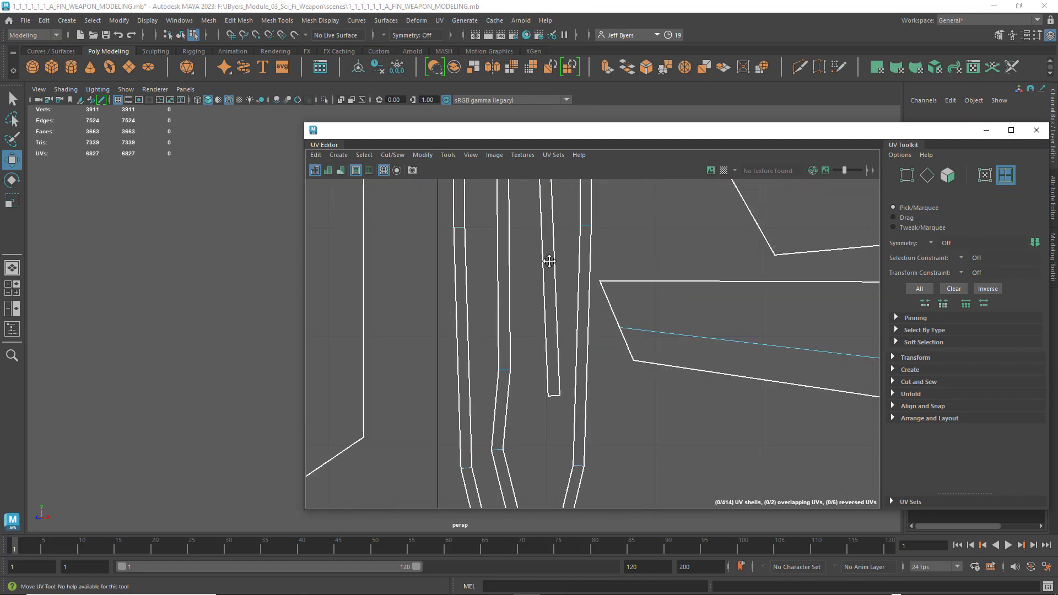
{"action": "middle_click_drag", "start_coordinate": [550, 262], "coordinate": [547, 471], "text": "alt"}
{"action": "scroll", "coordinate": [629, 383], "scroll_direction": "down", "scroll_amount": 8}
{"action": "middle_click_drag", "start_coordinate": [726, 360], "coordinate": [664, 450], "text": "alt"}
{"action": "scroll", "coordinate": [661, 417], "scroll_direction": "down", "scroll_amount": 4}
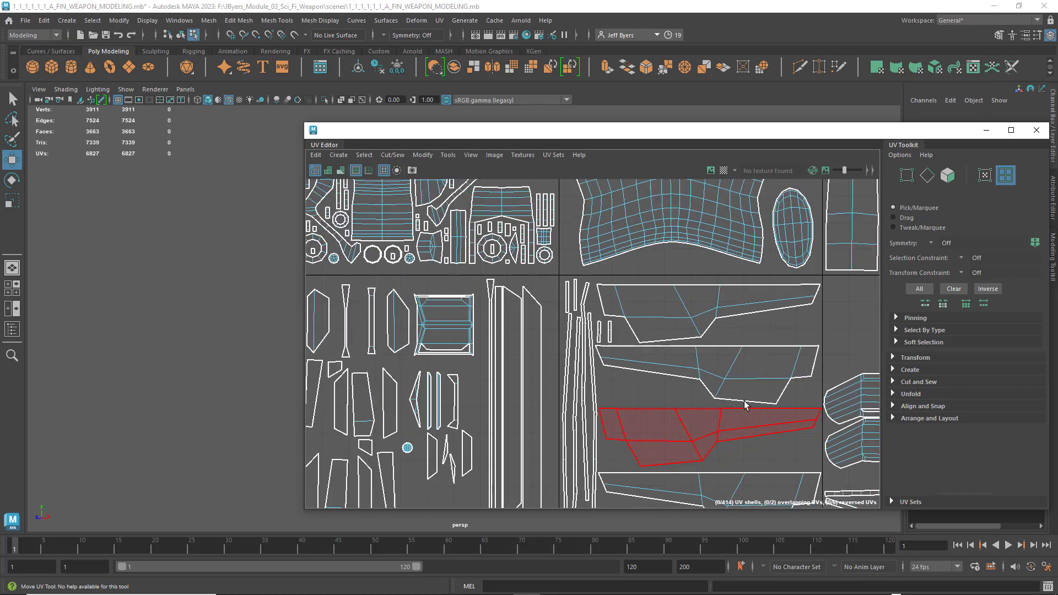
- Examine the shell layout in the sixth through tenth tiles of the lower row
{"action": "middle_click_drag", "start_coordinate": [832, 409], "coordinate": [406, 370], "text": "alt"}
{"action": "middle_click_drag", "start_coordinate": [693, 371], "coordinate": [669, 355], "text": "alt"}
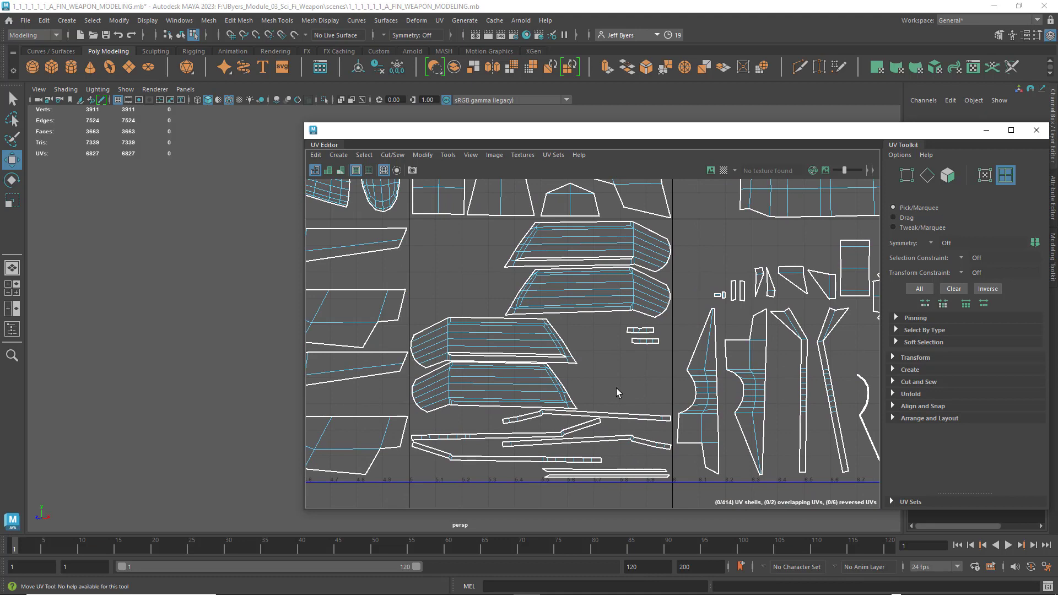
{"action": "scroll", "coordinate": [616, 388], "scroll_direction": "down", "scroll_amount": 2}
{"action": "middle_click_drag", "start_coordinate": [714, 358], "coordinate": [435, 359], "text": "alt"}
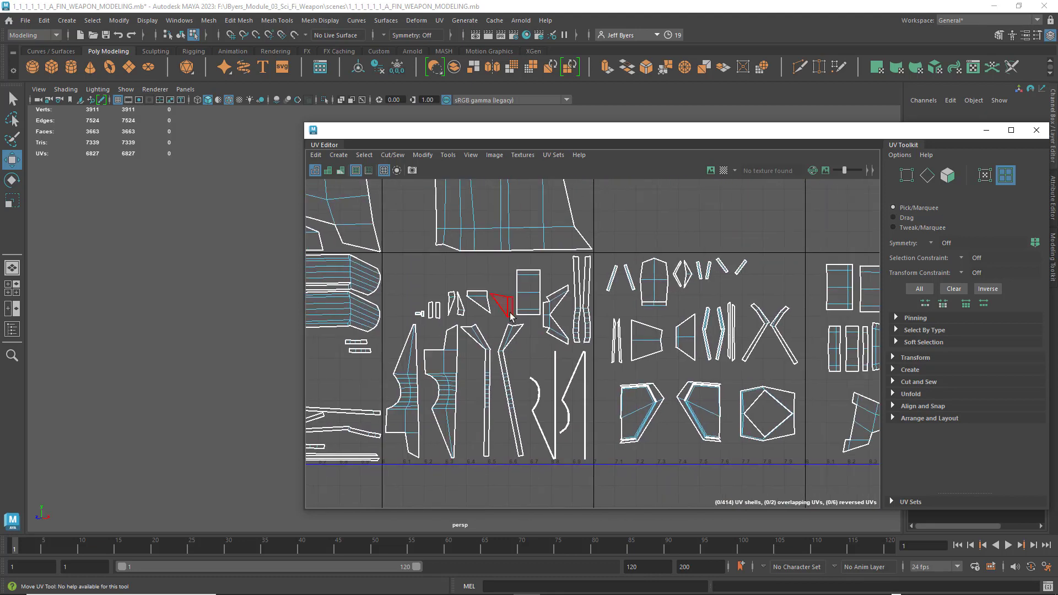
{"action": "middle_click_drag", "start_coordinate": [561, 394], "coordinate": [257, 382], "text": "alt"}
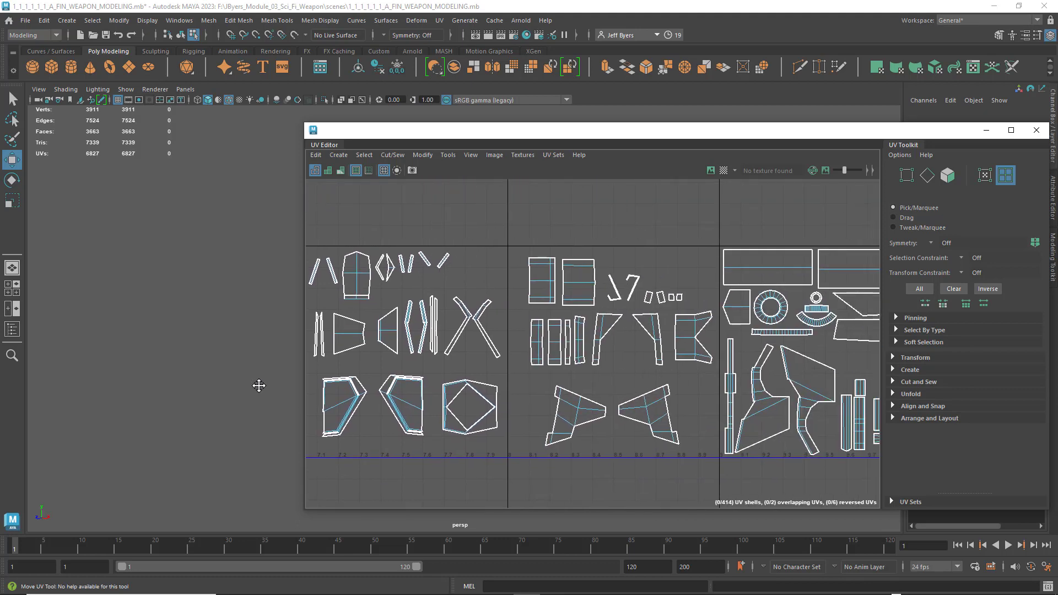
{"action": "middle_click_drag", "start_coordinate": [628, 342], "coordinate": [516, 397], "text": "alt"}
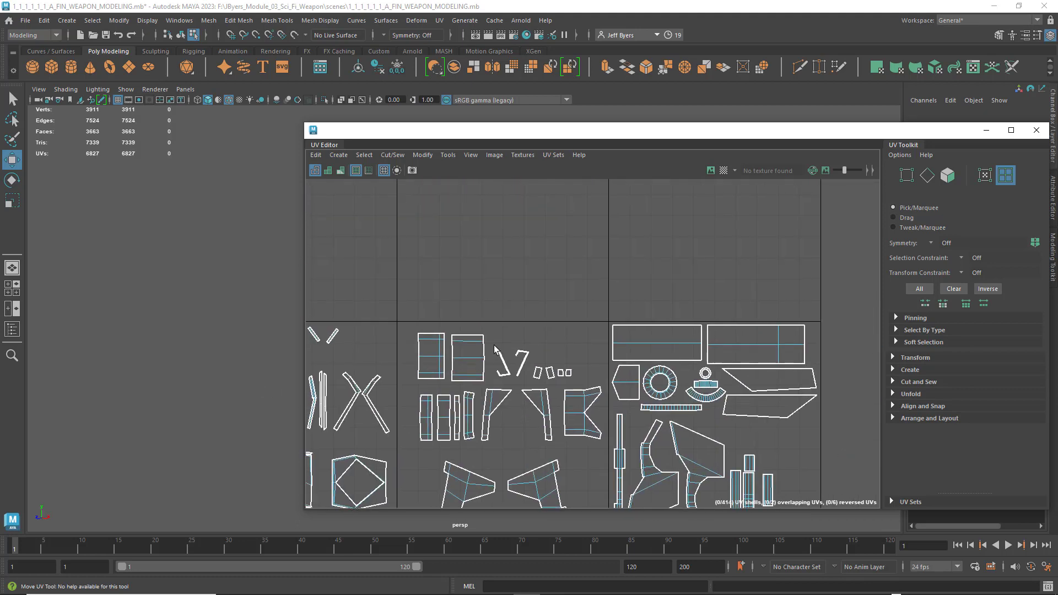
- Examine the densely packed shells in the upper row of UV tiles, working back towards the first tile
{"action": "middle_click_drag", "start_coordinate": [490, 324], "coordinate": [1055, 387], "text": "alt"}
{"action": "mouse_move", "coordinate": [736, 346]}
{"action": "middle_mouse_down", "text": "alt"}
{"action": "mouse_move", "coordinate": [709, 373]}
{"action": "mouse_move", "coordinate": [977, 378]}
{"action": "middle_mouse_up", "text": "alt"}
{"action": "middle_click_drag", "start_coordinate": [496, 353], "coordinate": [892, 332], "text": "alt"}
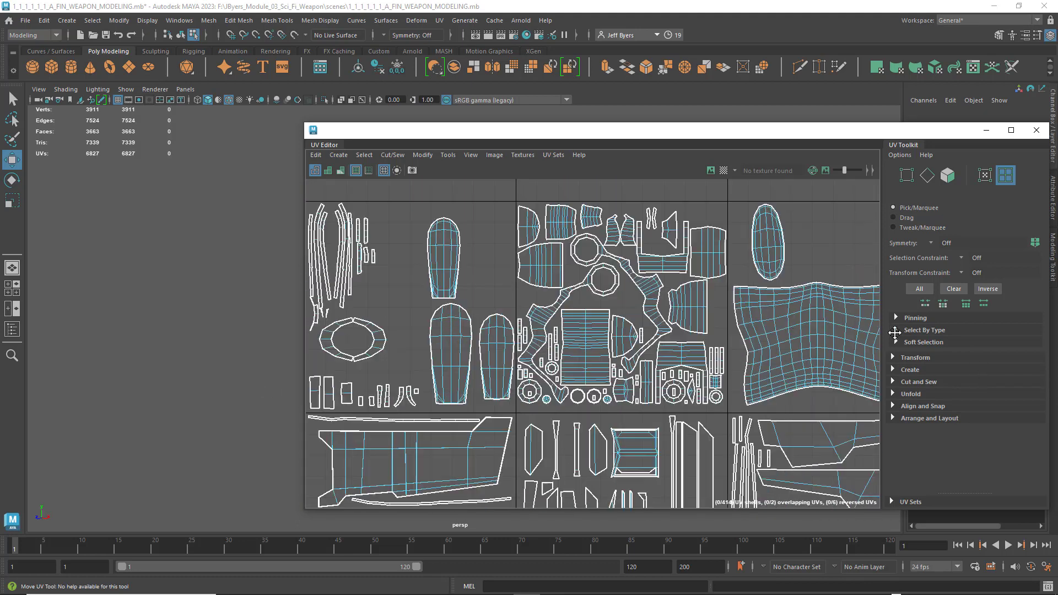
{"action": "middle_click_drag", "start_coordinate": [430, 324], "coordinate": [739, 323], "text": "alt"}
{"action": "middle_click_drag", "start_coordinate": [488, 336], "coordinate": [626, 322], "text": "alt"}
- Review the complete UV layout across both rows, bringing all the occupied tiles into one overview
{"action": "scroll", "coordinate": [626, 321], "scroll_direction": "down", "scroll_amount": 3}
{"action": "middle_click_drag", "start_coordinate": [692, 363], "coordinate": [565, 294], "text": "alt"}
{"action": "scroll", "coordinate": [558, 311], "scroll_direction": "down", "scroll_amount": 3}
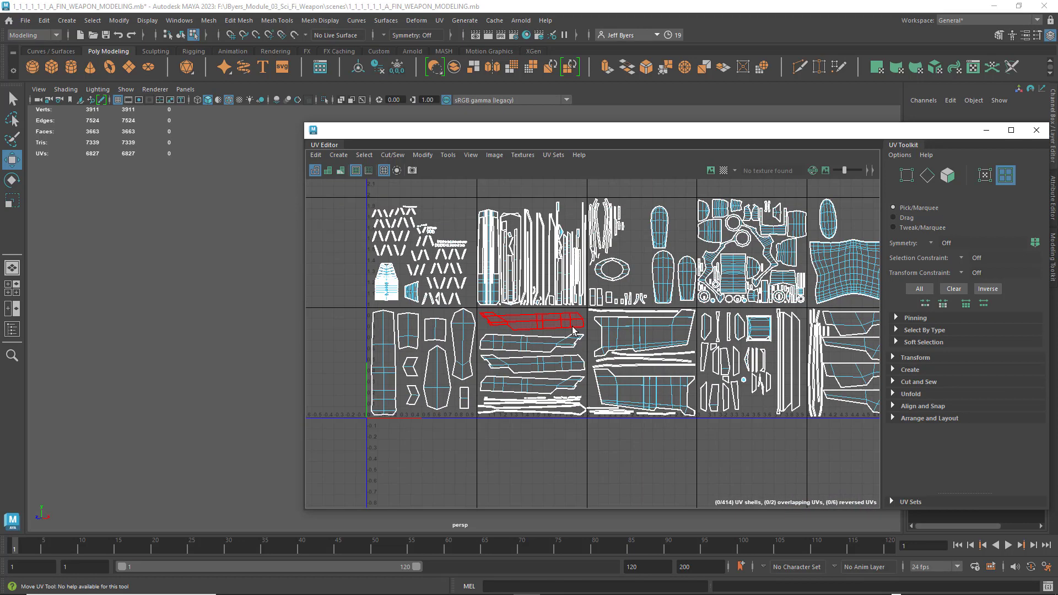
{"action": "middle_click_drag", "start_coordinate": [639, 345], "coordinate": [559, 343], "text": "alt"}
{"action": "scroll", "coordinate": [559, 344], "scroll_direction": "down", "scroll_amount": 3}
{"action": "middle_click_drag", "start_coordinate": [638, 352], "coordinate": [540, 346], "text": "alt"}
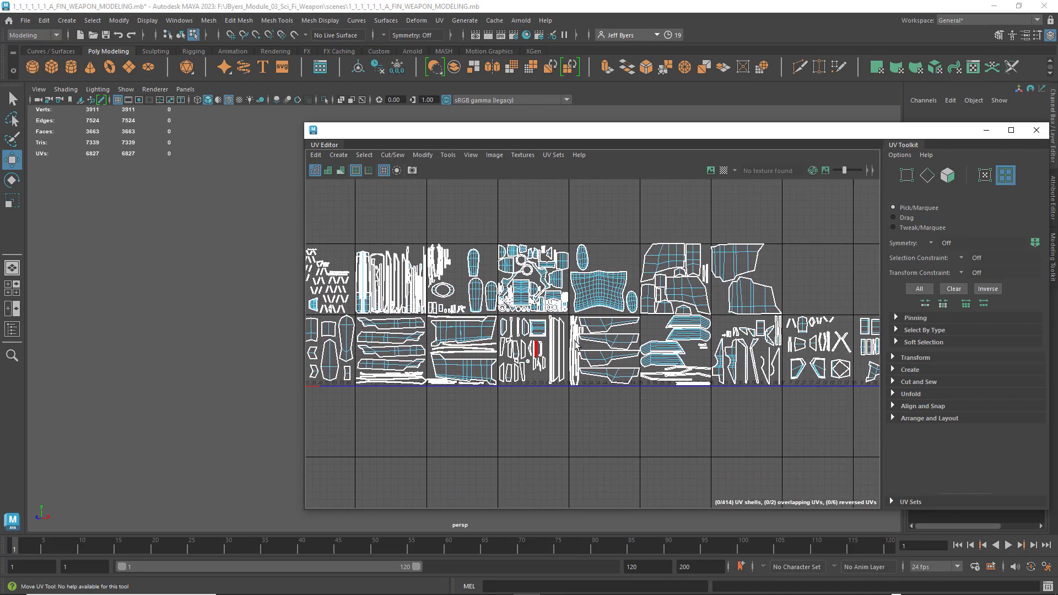
{"action": "scroll", "coordinate": [643, 346], "scroll_direction": "down", "scroll_amount": 2}
{"action": "middle_click_drag", "start_coordinate": [645, 346], "coordinate": [615, 365], "text": "alt"}
{"action": "scroll", "coordinate": [551, 361], "scroll_direction": "down", "scroll_amount": 1}
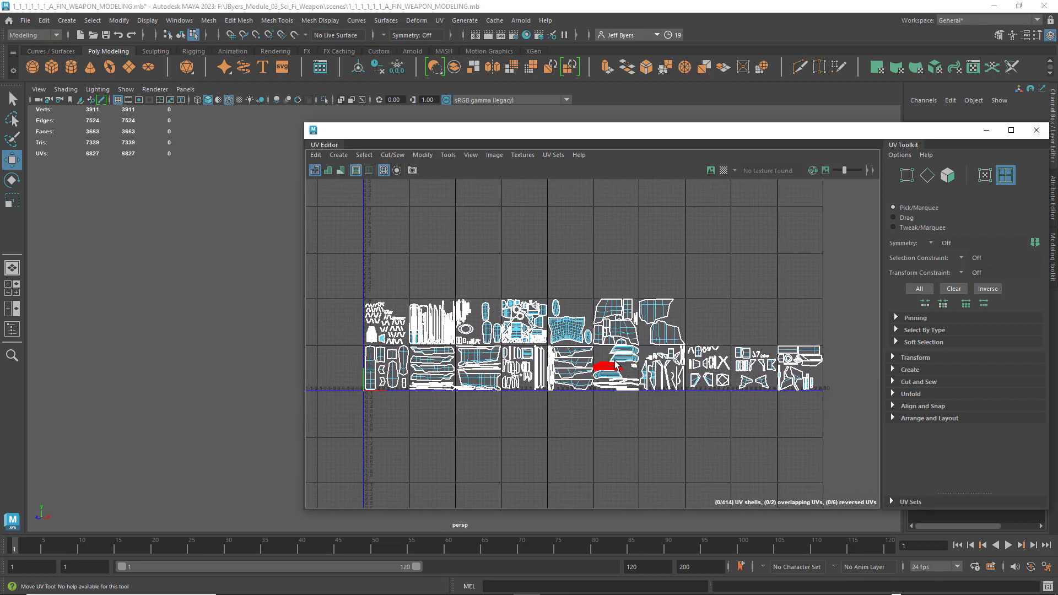
- Open the UV snapshot options with the whole UV layout still in view
{"action": "scroll", "coordinate": [643, 327], "scroll_direction": "up", "scroll_amount": 1}
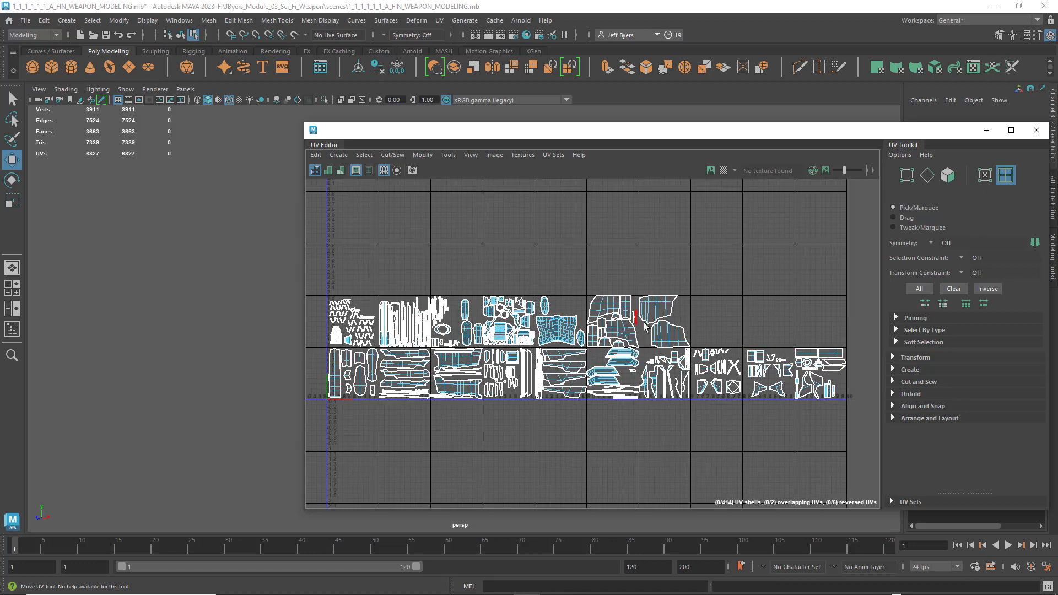
{"action": "middle_click_drag", "start_coordinate": [644, 326], "coordinate": [662, 321], "text": "alt"}
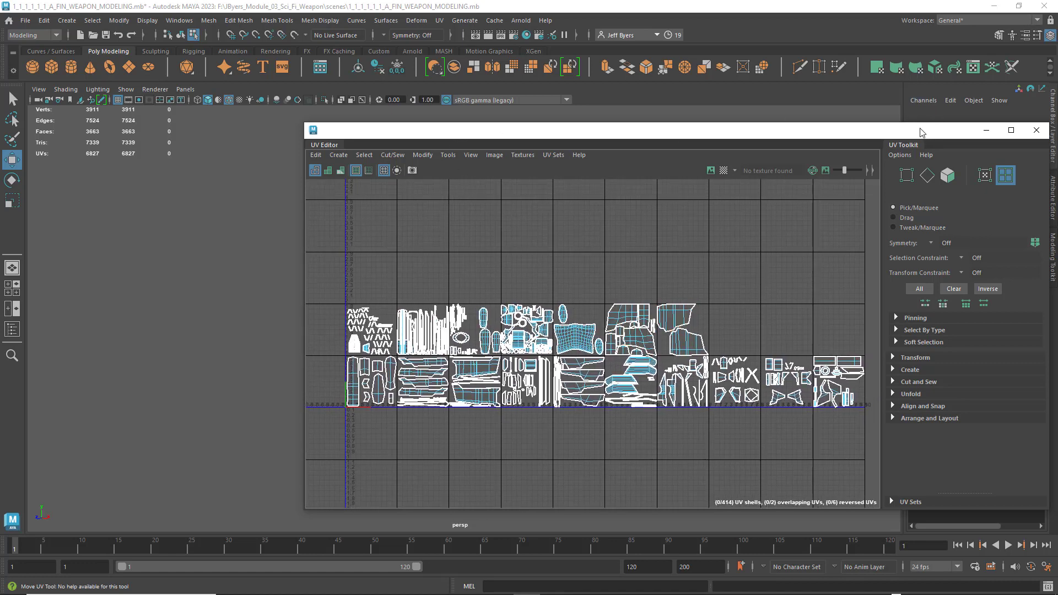
{"action": "left_click_drag", "start_coordinate": [920, 132], "coordinate": [890, 133]}
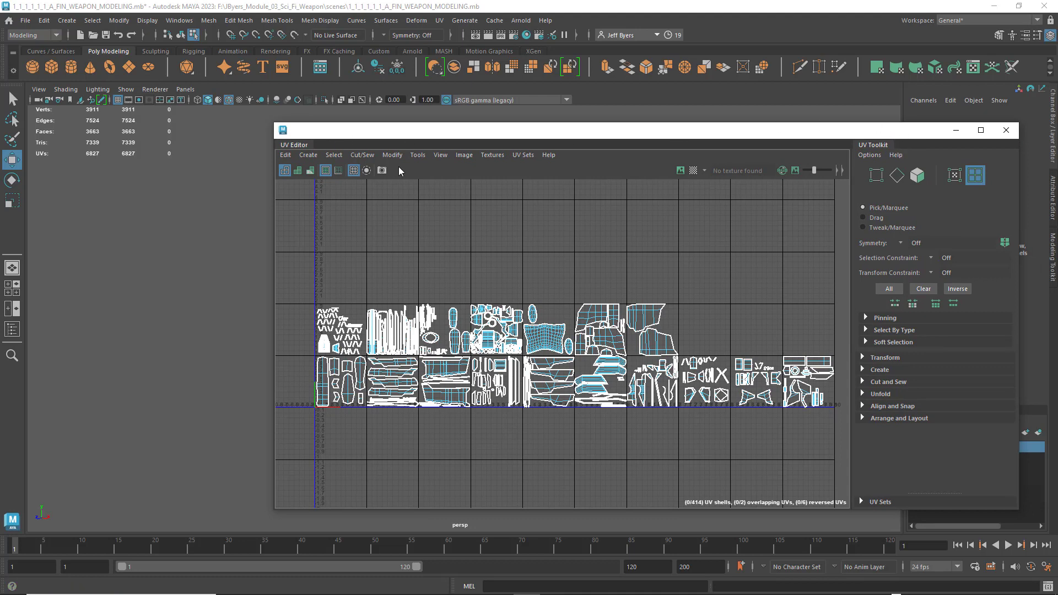
{"action": "left_click", "coordinate": [382, 170]}
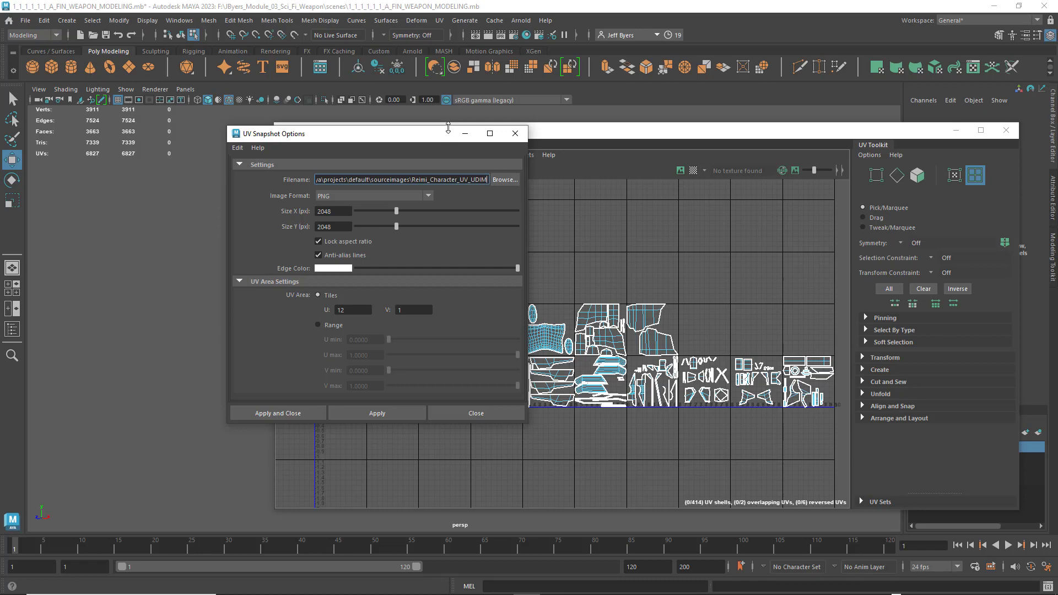
{"action": "left_click_drag", "start_coordinate": [438, 136], "coordinate": [194, 158]}
{"action": "scroll", "coordinate": [692, 281], "scroll_direction": "down", "scroll_amount": 1}
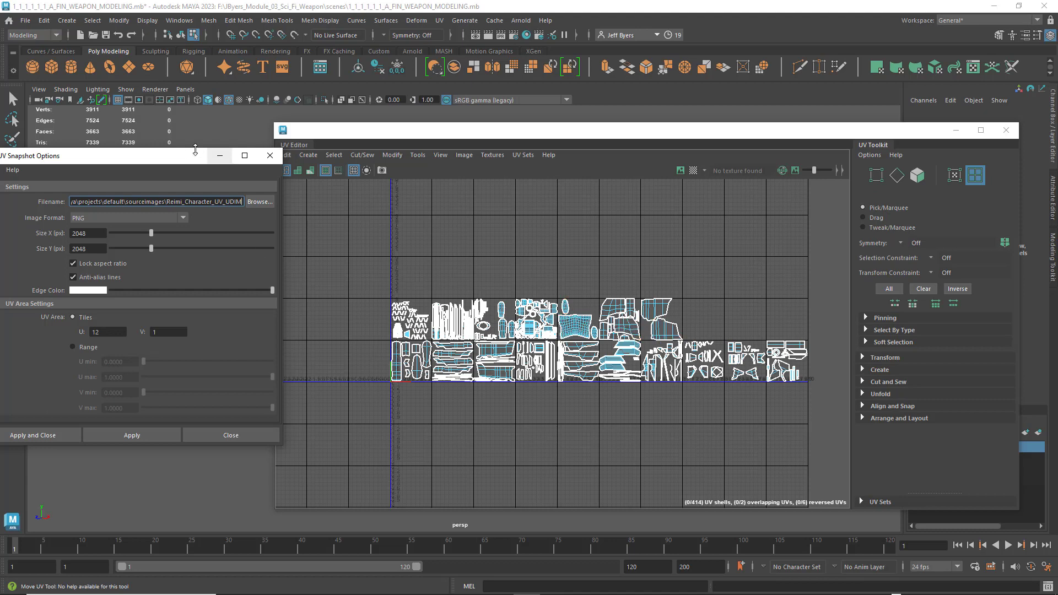
{"action": "left_click_drag", "start_coordinate": [185, 159], "coordinate": [426, 128]}
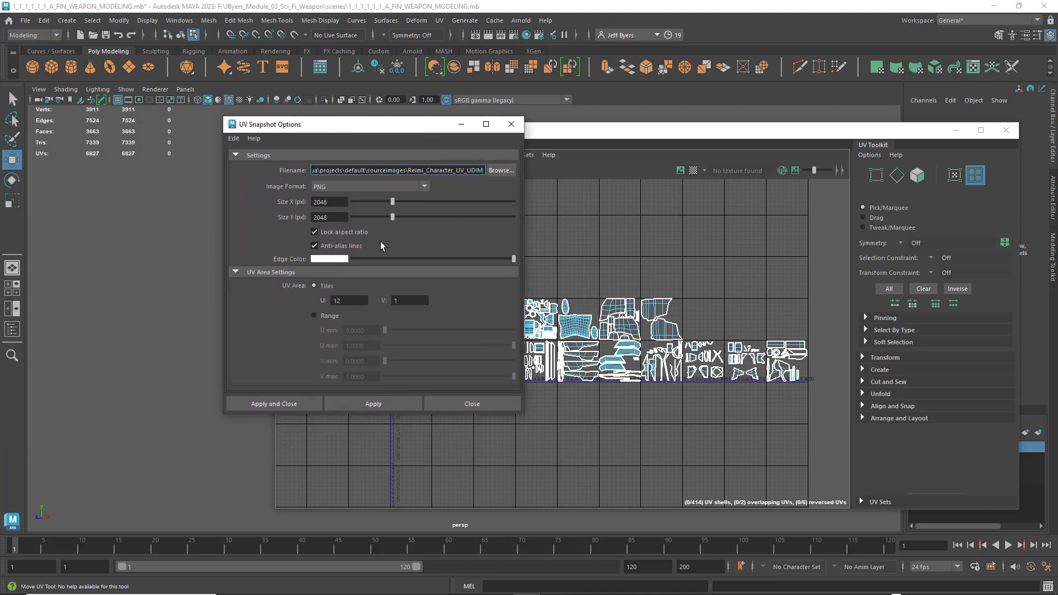
- Set the snapshot's UV area tiles to U 17 and V 2, and check the image size settings
{"action": "double_click", "coordinate": [336, 300]}
{"action": "type", "text": "1"}
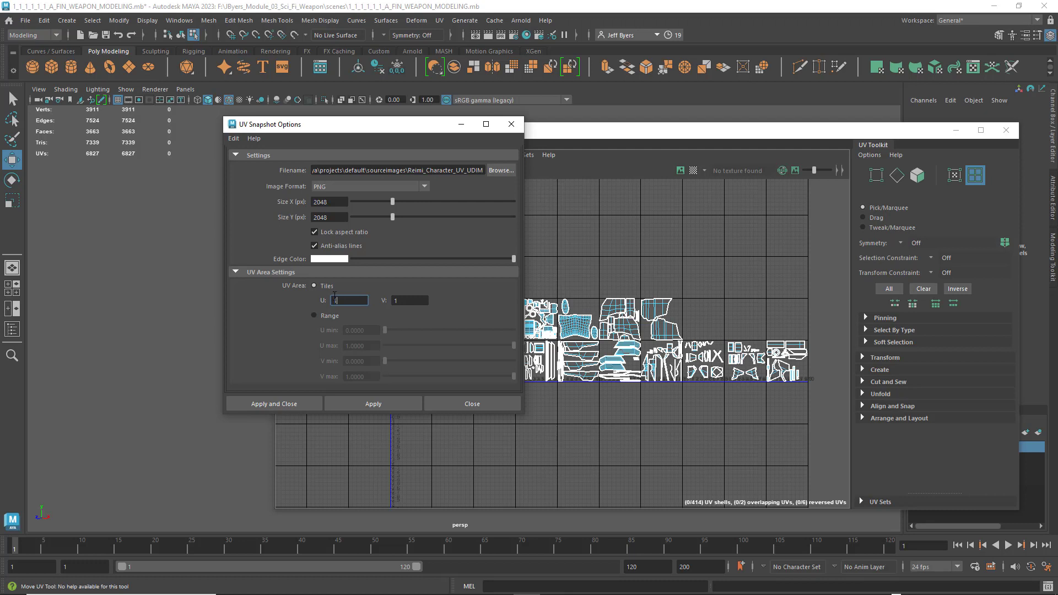
{"action": "type", "text": "7"}
{"action": "key", "text": "Tab"}
{"action": "double_click", "coordinate": [391, 300]}
{"action": "type", "text": "2"}
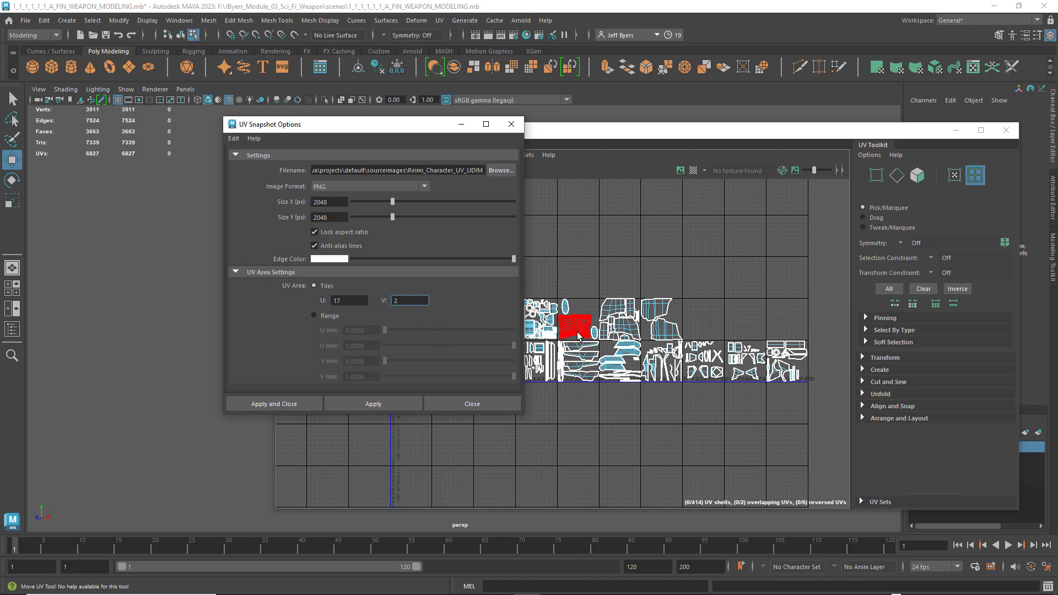
{"action": "left_click_drag", "start_coordinate": [415, 124], "coordinate": [256, 150]}
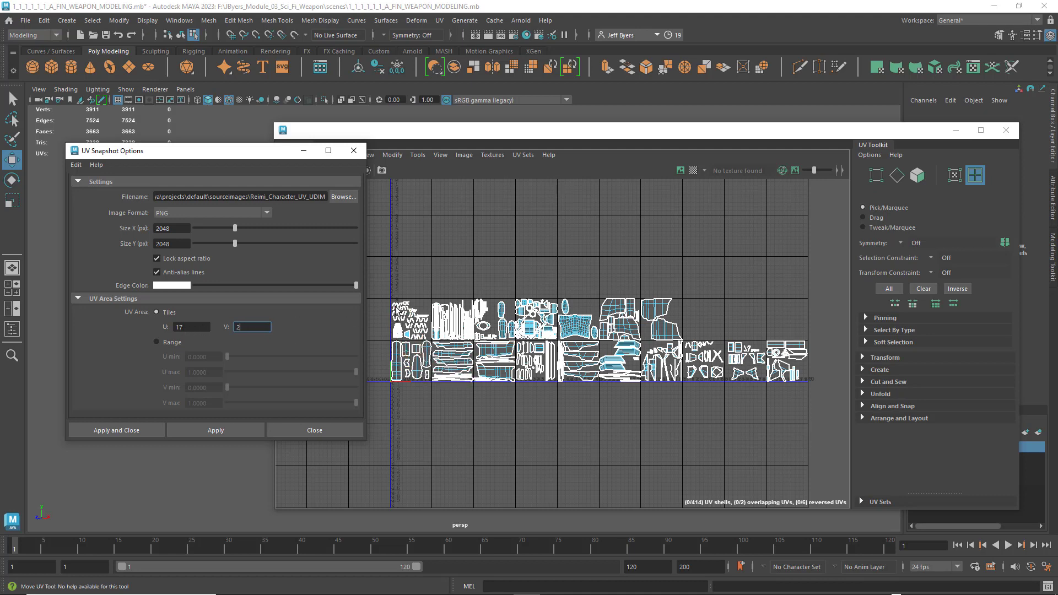
{"action": "left_click_drag", "start_coordinate": [229, 151], "coordinate": [250, 145]}
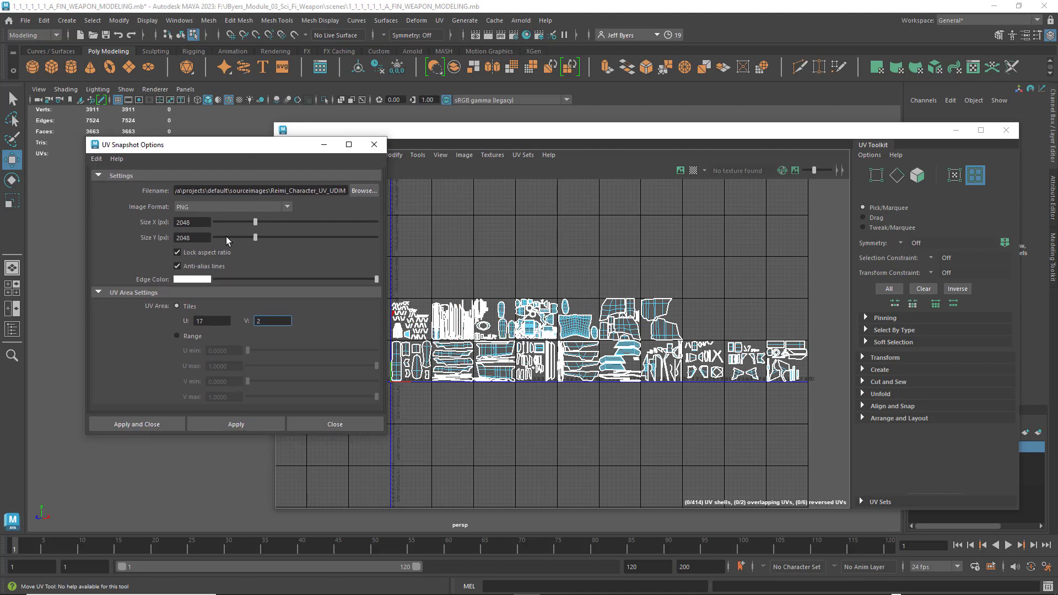
{"action": "double_click", "coordinate": [194, 222]}
{"action": "double_click", "coordinate": [204, 236]}
- Name the snapshot file with the author's name followed by _Low_Poly_Test_SP_Import in the sourceimages folder
{"action": "left_click", "coordinate": [358, 189]}
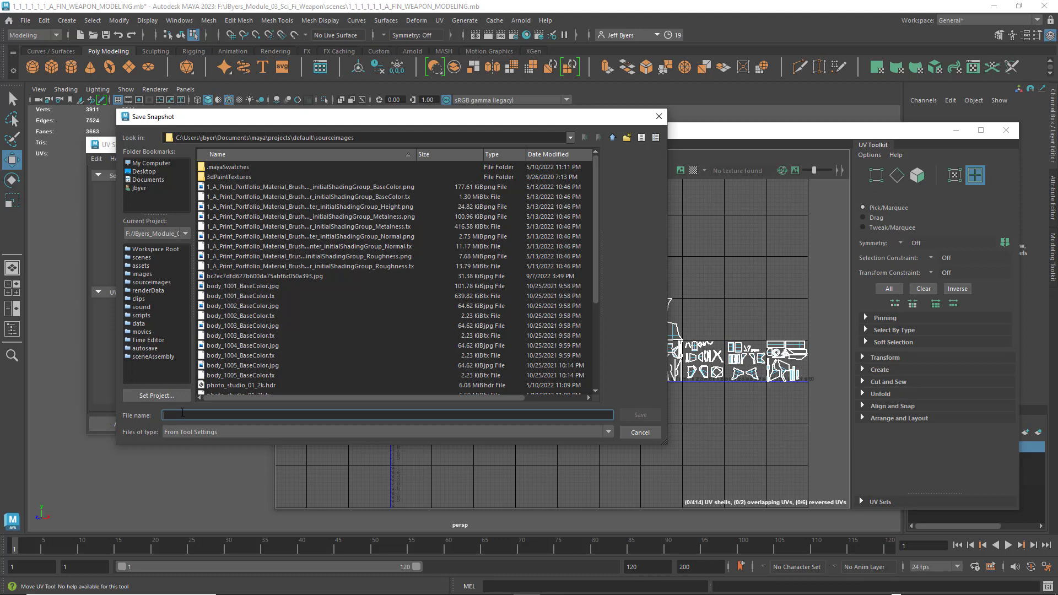
{"action": "type", "text": "J"}
{"action": "type", "text": "Byers_Test_SP_"}
{"action": "type", "text": "Low_poTest_SP_Import"}
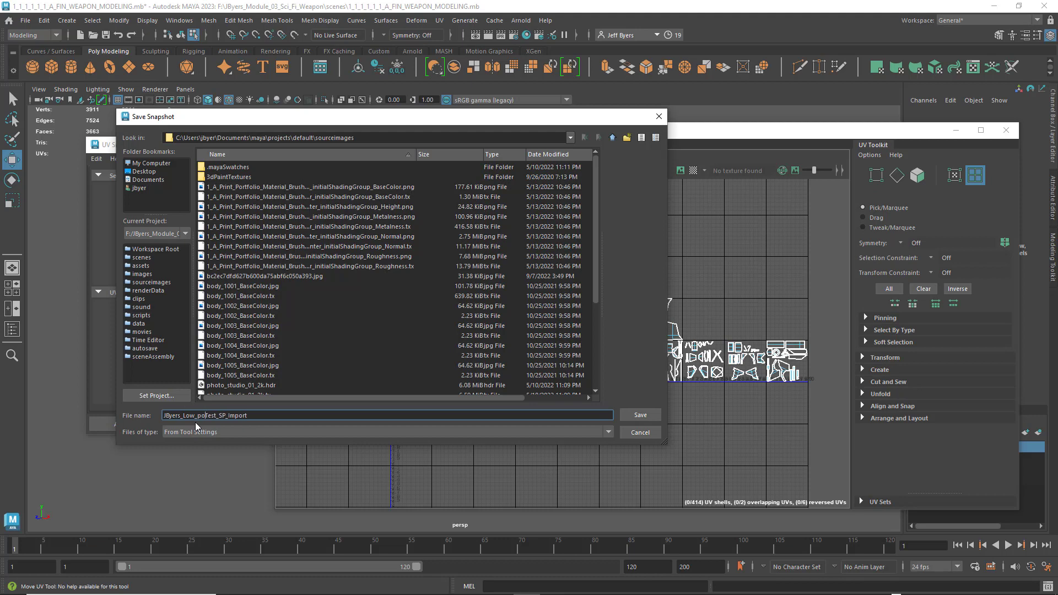
{"action": "key", "text": "BackSpace"}
{"action": "type", "text": "oly_"}
{"action": "key", "text": "Delete"}
{"action": "type", "text": "P"}
{"action": "left_click", "coordinate": [256, 416]}
{"action": "left_click", "coordinate": [640, 414]}
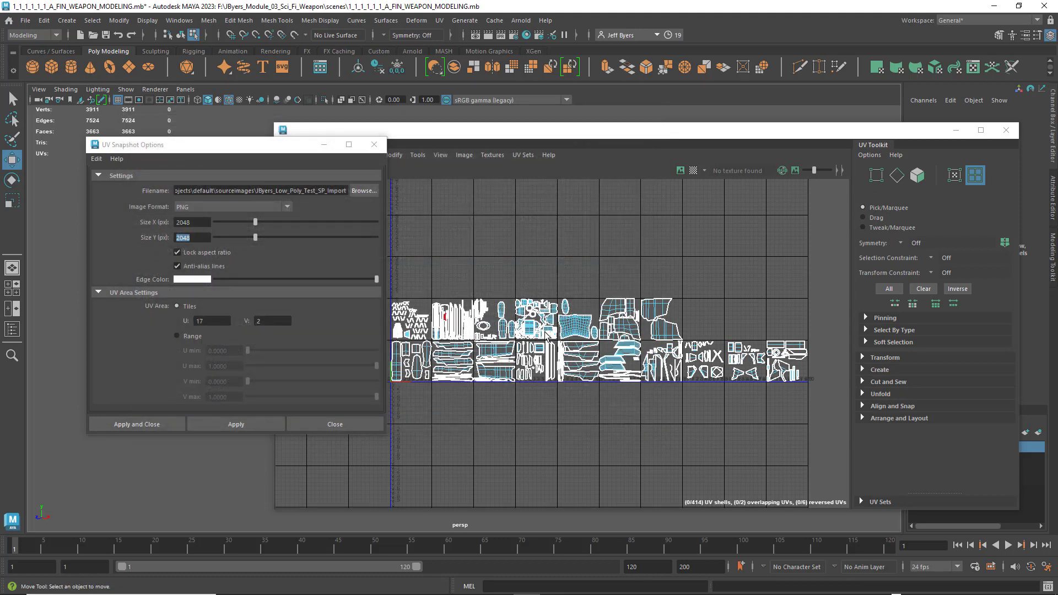
- Try to export the UV snapshot without an object selected, and dismiss the saving progress window
{"action": "left_click", "coordinate": [163, 424]}
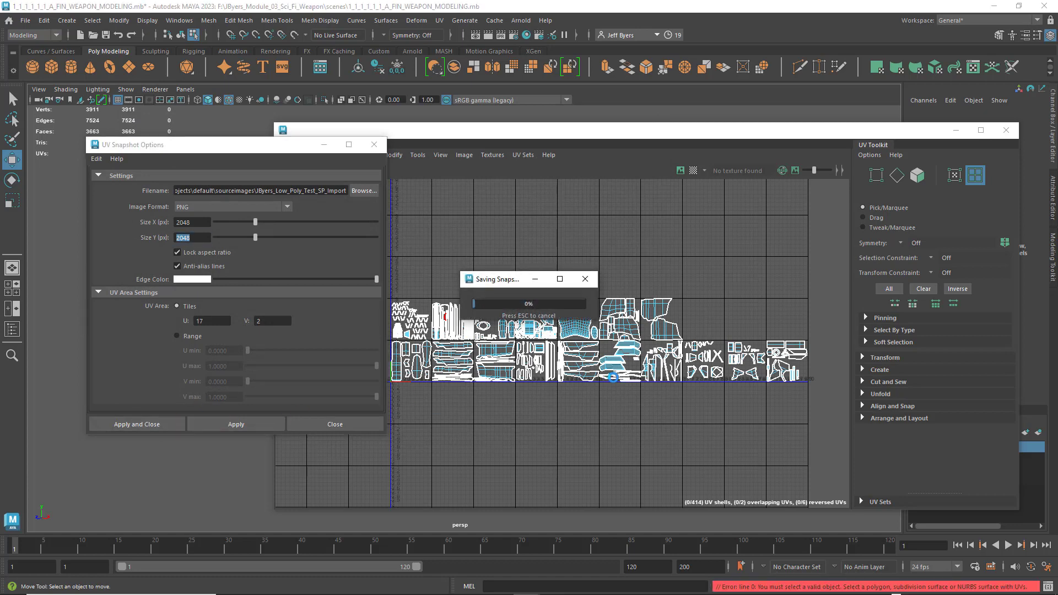
{"action": "mouse_move", "coordinate": [839, 585]}
{"action": "left_click", "coordinate": [585, 279]}
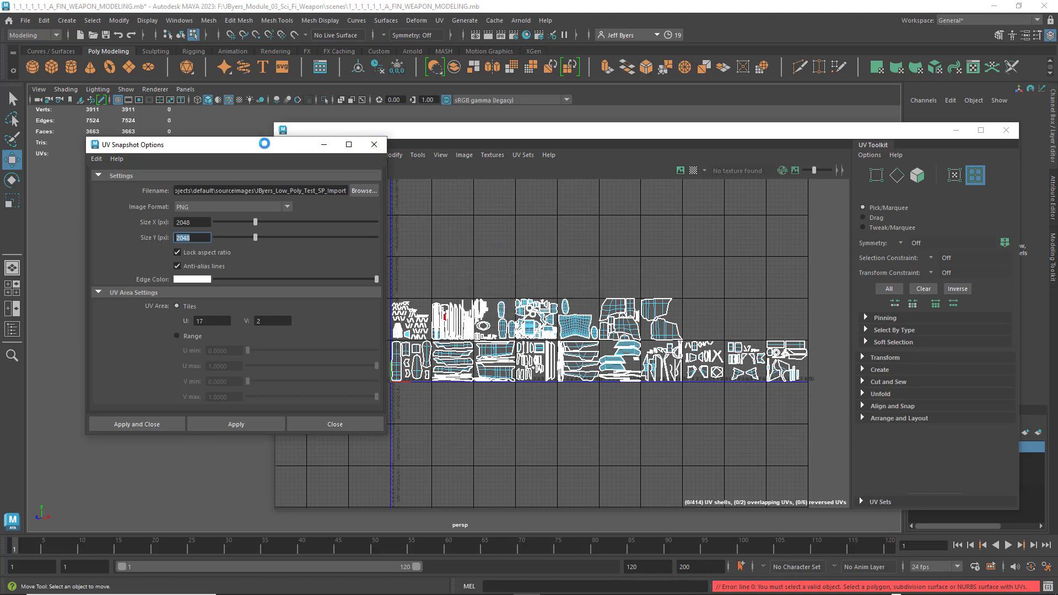
- Uncover the weapon model behind the windows and select the low-poly weapon as a whole object
{"action": "left_click_drag", "start_coordinate": [265, 144], "coordinate": [599, 206]}
{"action": "left_click_drag", "start_coordinate": [456, 123], "coordinate": [798, 161]}
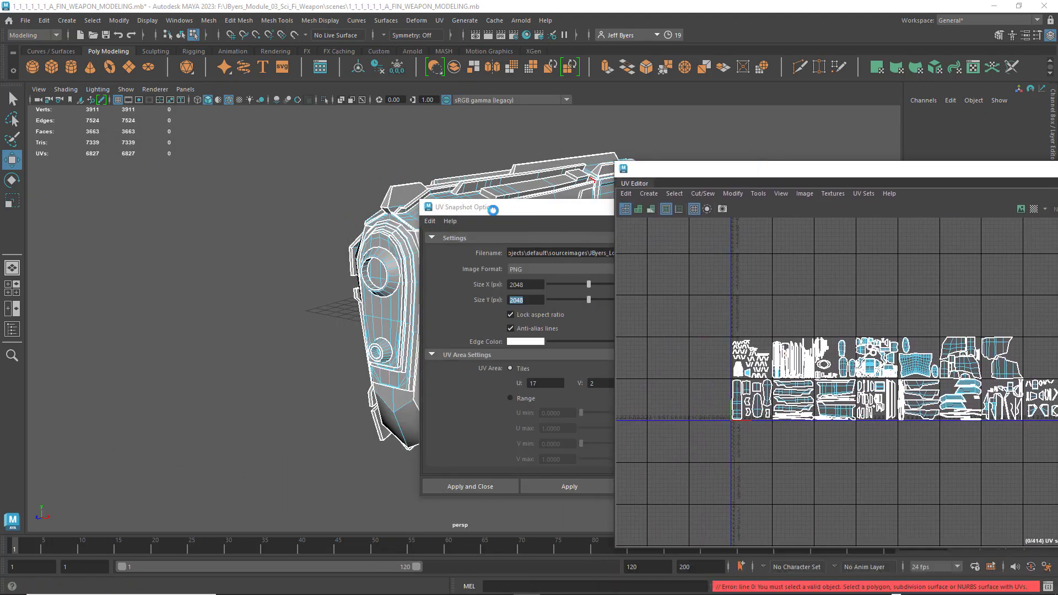
{"action": "left_click_drag", "start_coordinate": [528, 210], "coordinate": [636, 238]}
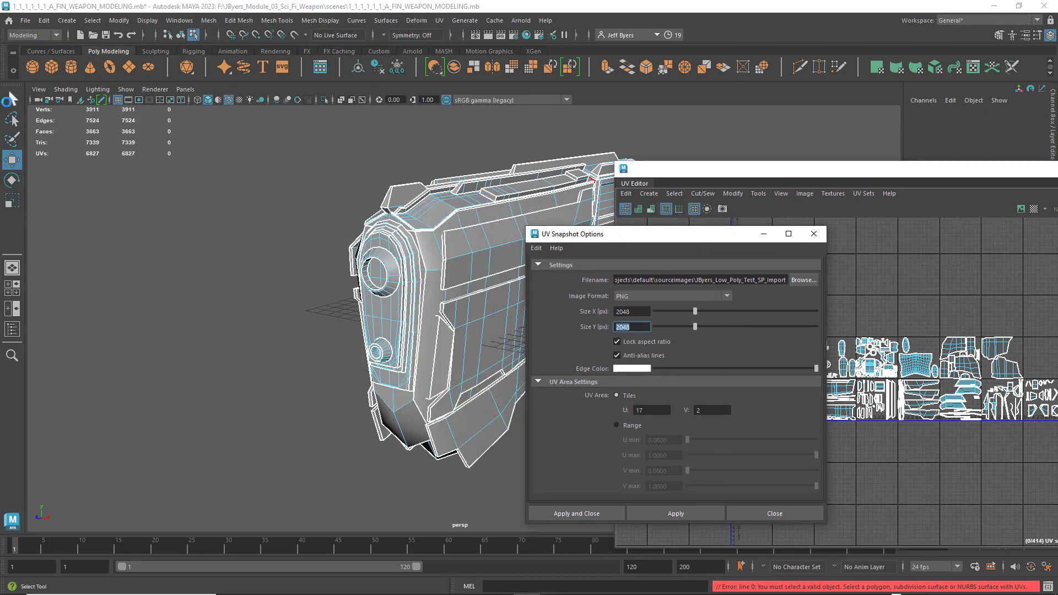
{"action": "left_click", "coordinate": [11, 100]}
{"action": "left_click", "coordinate": [458, 266]}
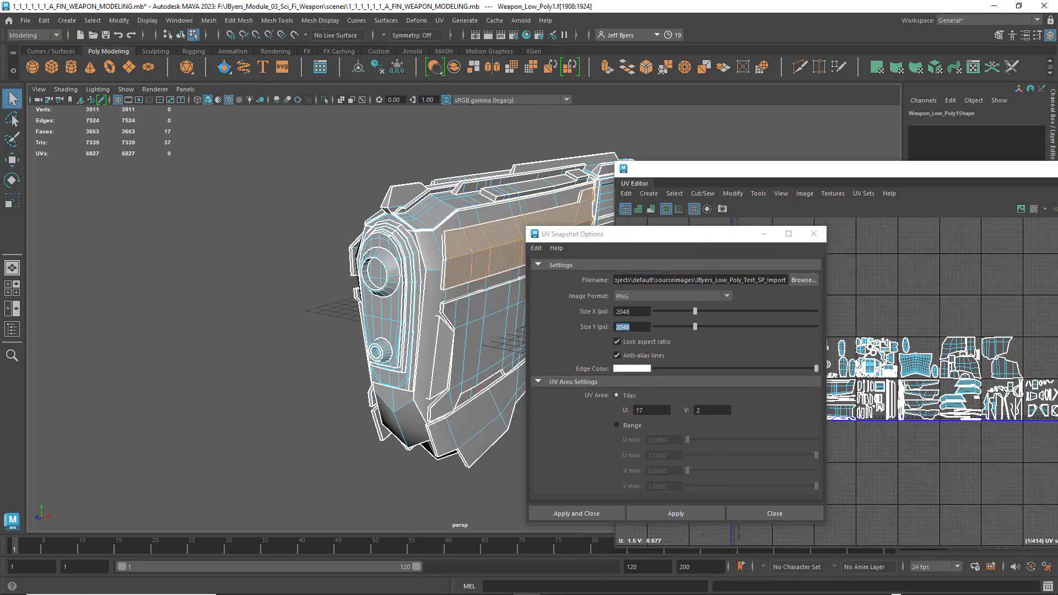
{"action": "left_click", "coordinate": [181, 35]}
- Re-enter the snapshot's save file name as the author's name plus _Low_Poly_Test_SP_Import, with the weapon selected
{"action": "left_click_drag", "start_coordinate": [643, 233], "coordinate": [186, 148]}
{"action": "left_click_drag", "start_coordinate": [779, 167], "coordinate": [592, 146]}
{"action": "left_click", "coordinate": [331, 195]}
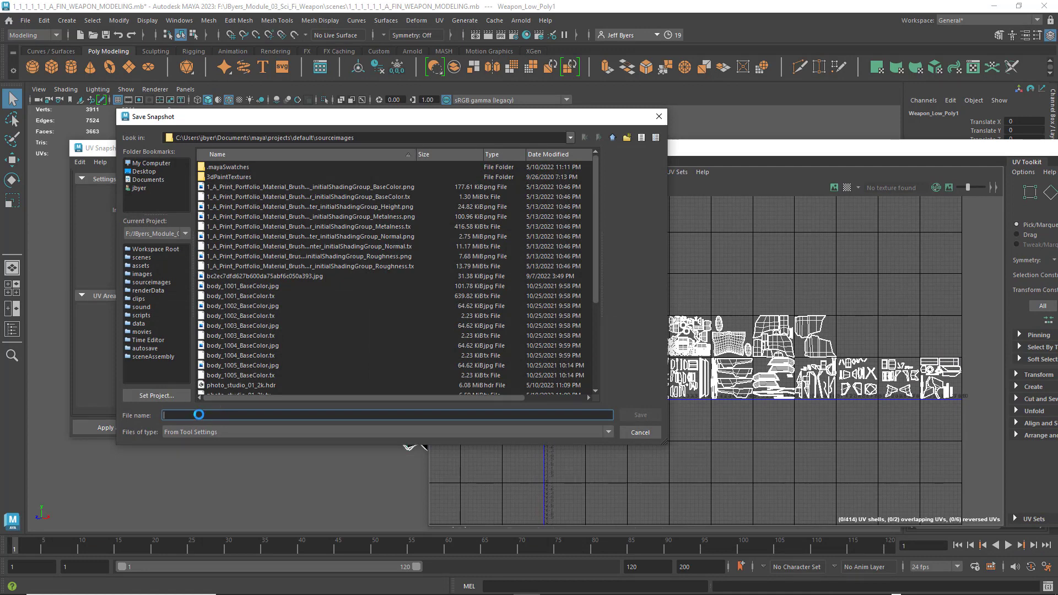
{"action": "type", "text": "JByers_Low_Poly_Test"}
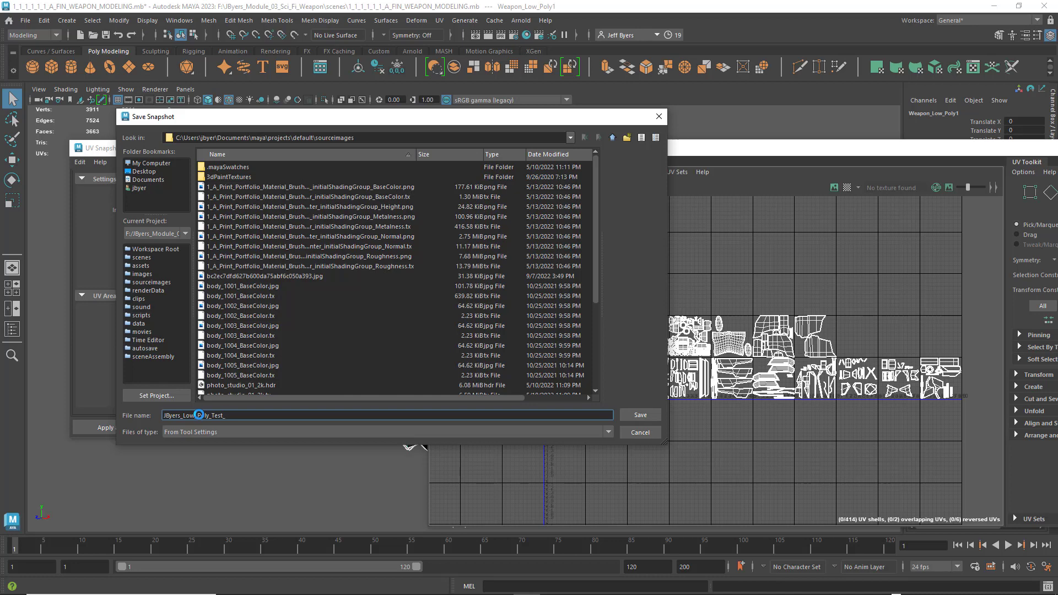
{"action": "type", "text": "_Import"}
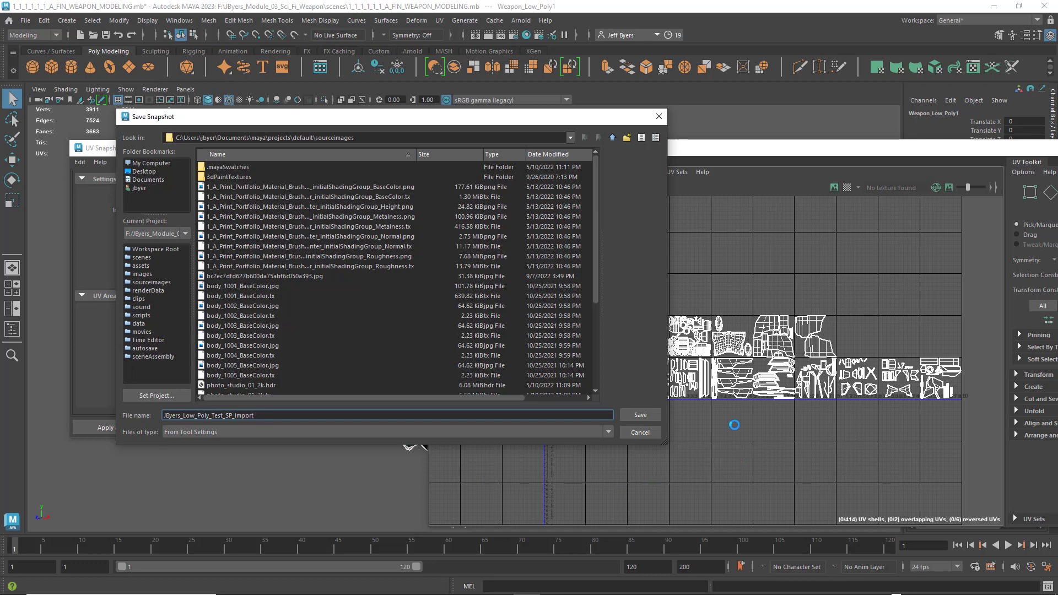
{"action": "left_click", "coordinate": [640, 416]}
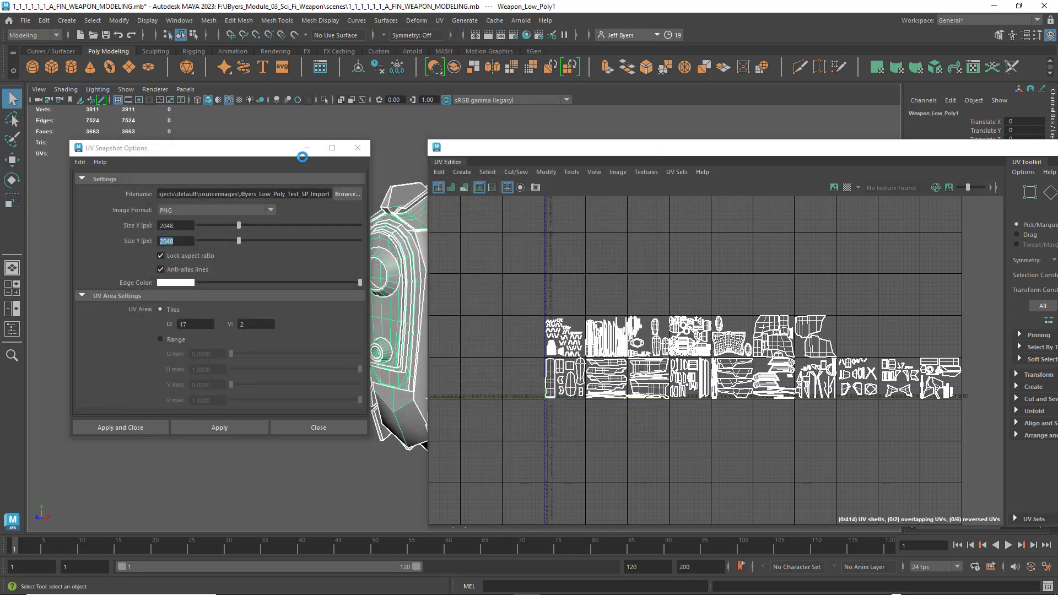
- Export the UV snapshot as a PNG and close both the snapshot options and the UV Editor
{"action": "left_click_drag", "start_coordinate": [293, 148], "coordinate": [315, 153]}
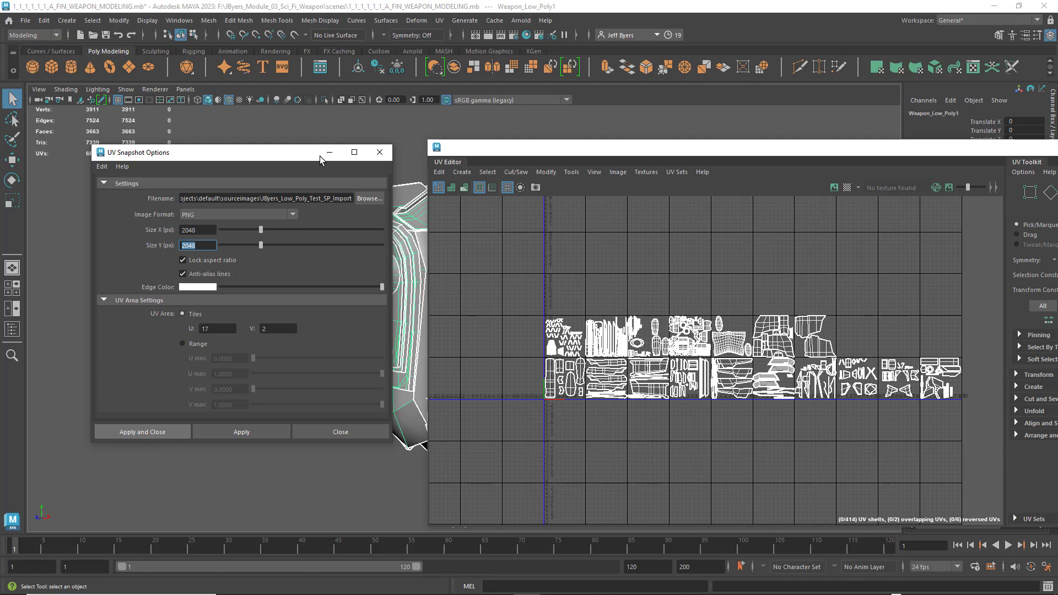
{"action": "left_click", "coordinate": [142, 432]}
{"action": "left_click_drag", "start_coordinate": [598, 155], "coordinate": [443, 127]}
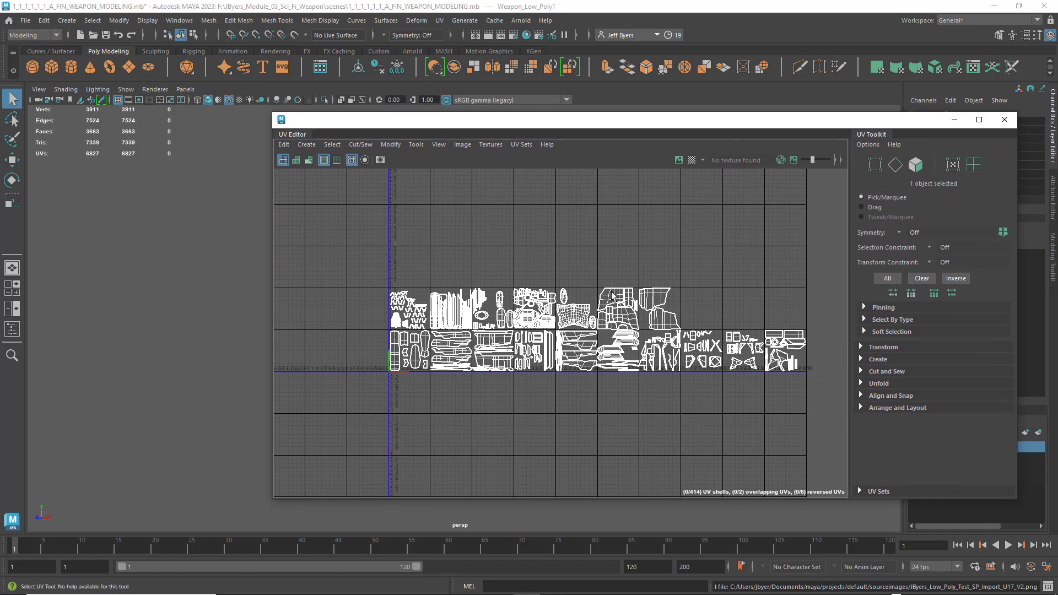
{"action": "left_click", "coordinate": [1001, 126]}
- Reselect the low-poly weapon and save the scene as a new Maya Binary file with _FIN appended to its current name
{"action": "left_click", "coordinate": [236, 243]}
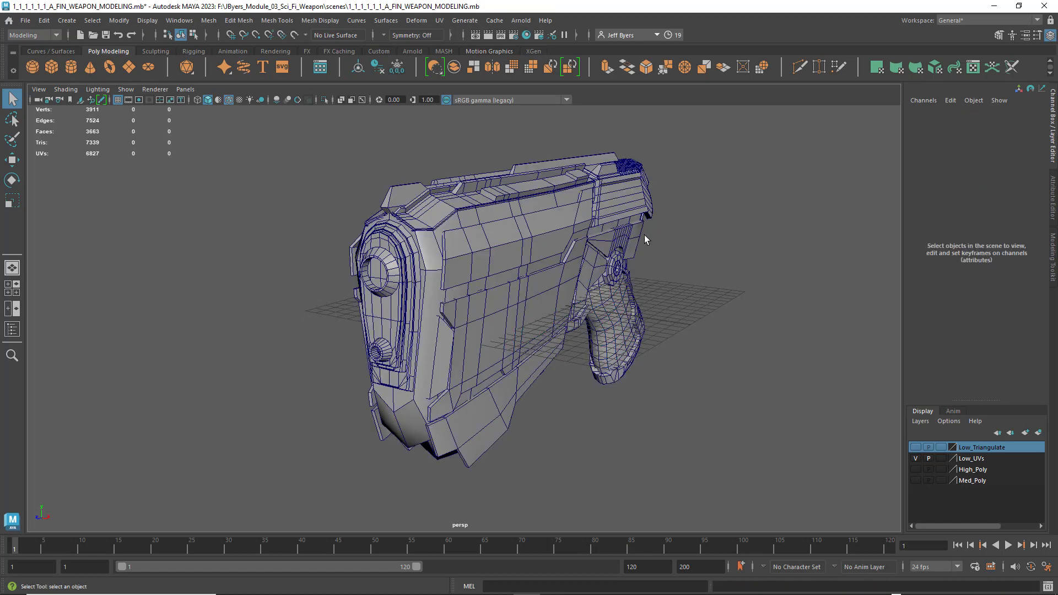
{"action": "left_click", "coordinate": [643, 234]}
{"action": "left_click", "coordinate": [26, 21]}
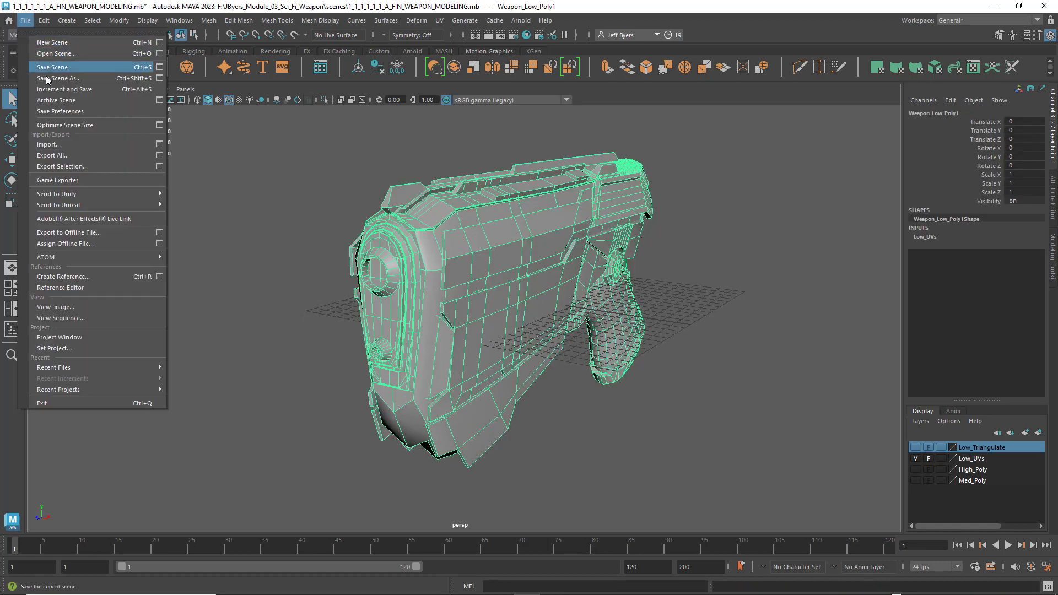
{"action": "left_click", "coordinate": [50, 63]}
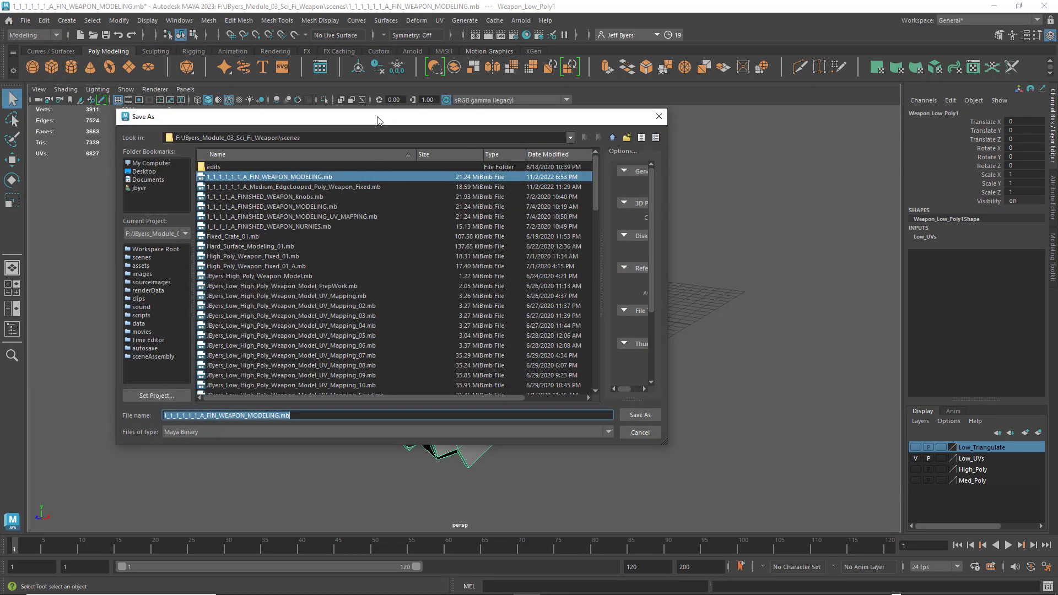
{"action": "left_click", "coordinate": [277, 416]}
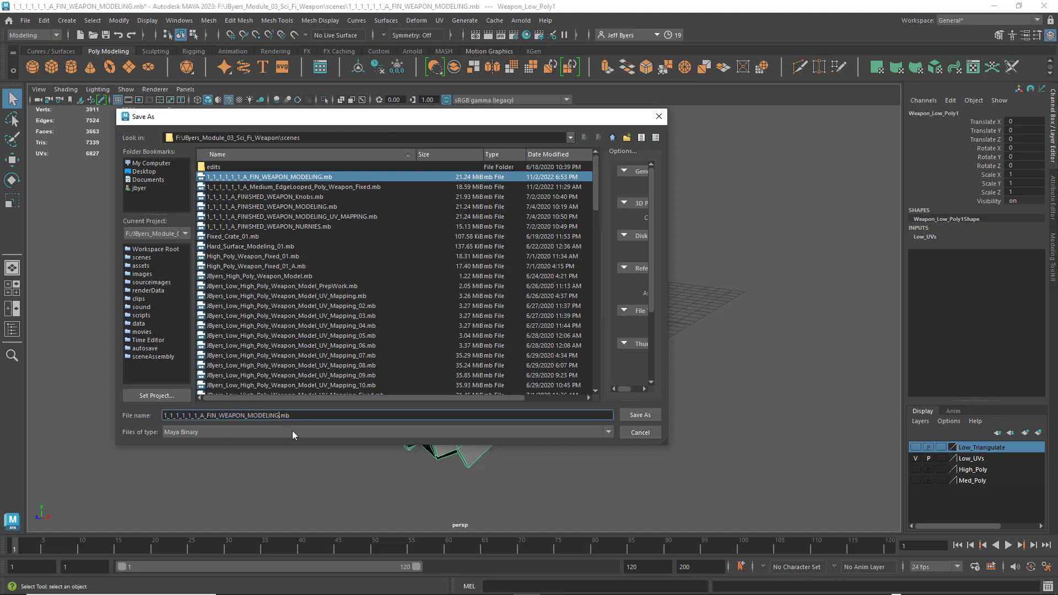
{"action": "type", "text": "_FIN"}
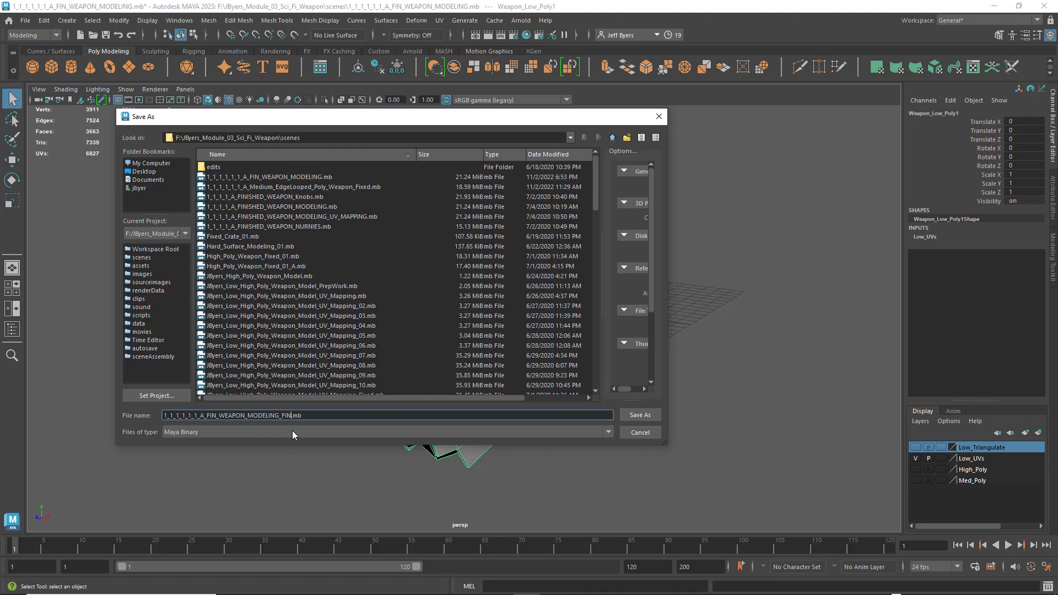
{"action": "left_click", "coordinate": [630, 417]}
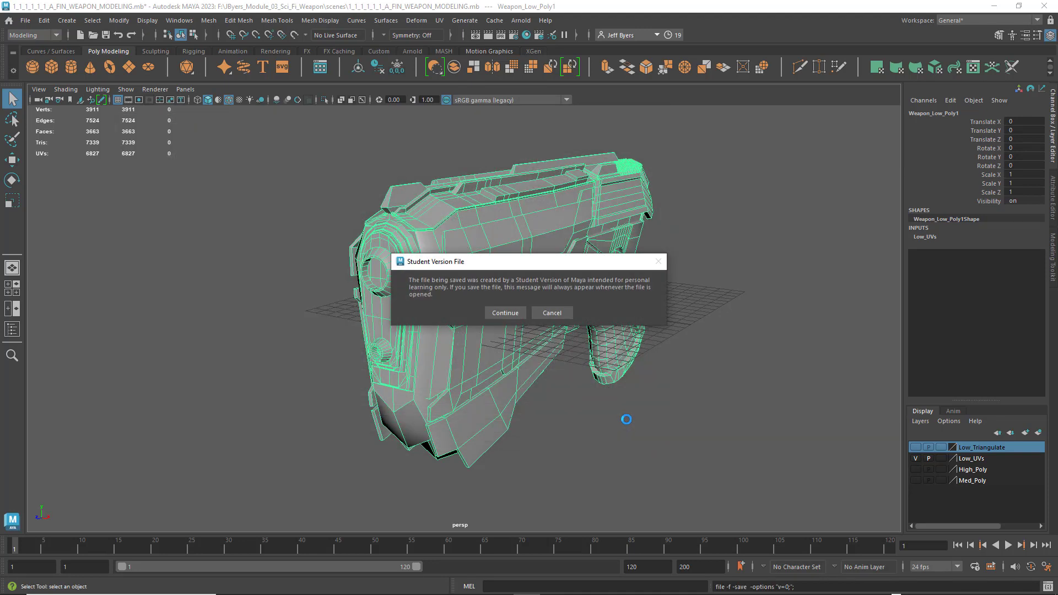
{"action": "left_click", "coordinate": [507, 312]}
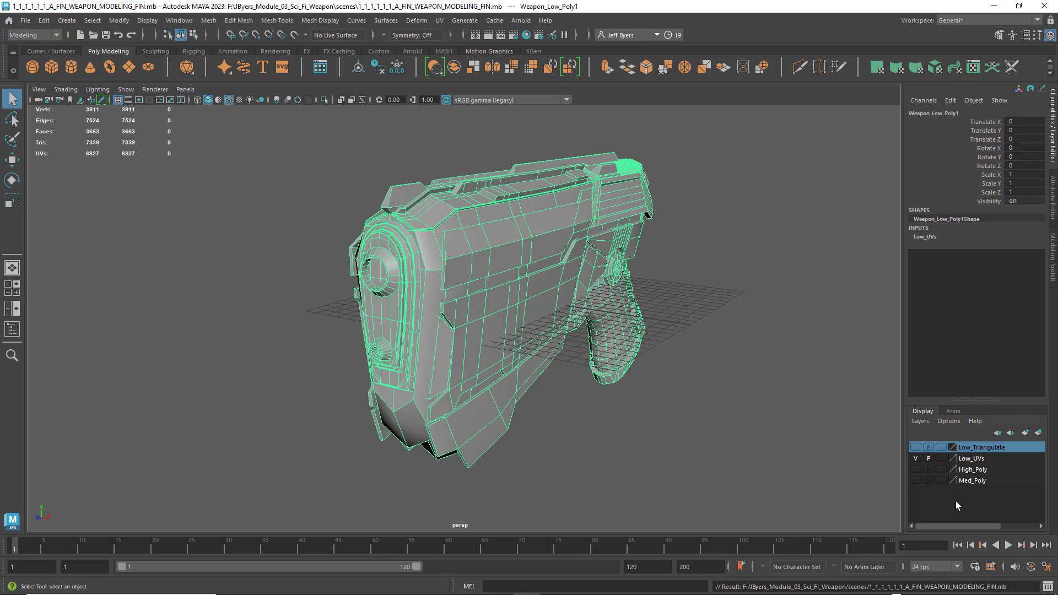
- Show the High_Poly layer together with Low_UVs and inspect how the two weapon meshes align from the front and side
{"action": "left_click", "coordinate": [915, 469]}
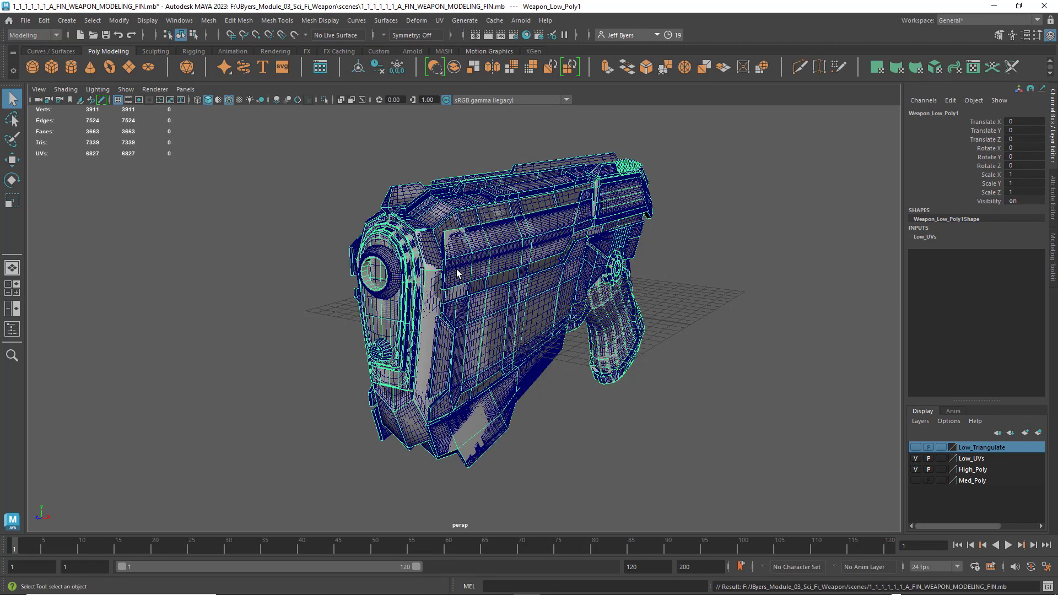
{"action": "scroll", "coordinate": [465, 287], "scroll_direction": "up", "scroll_amount": 4}
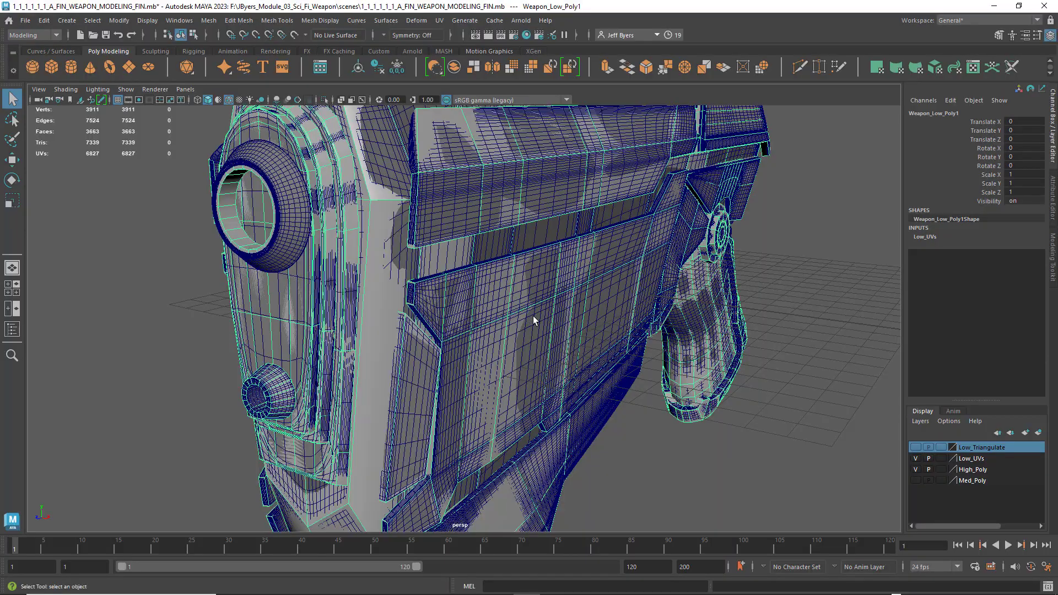
{"action": "left_click_drag", "start_coordinate": [533, 316], "coordinate": [405, 314], "text": "alt"}
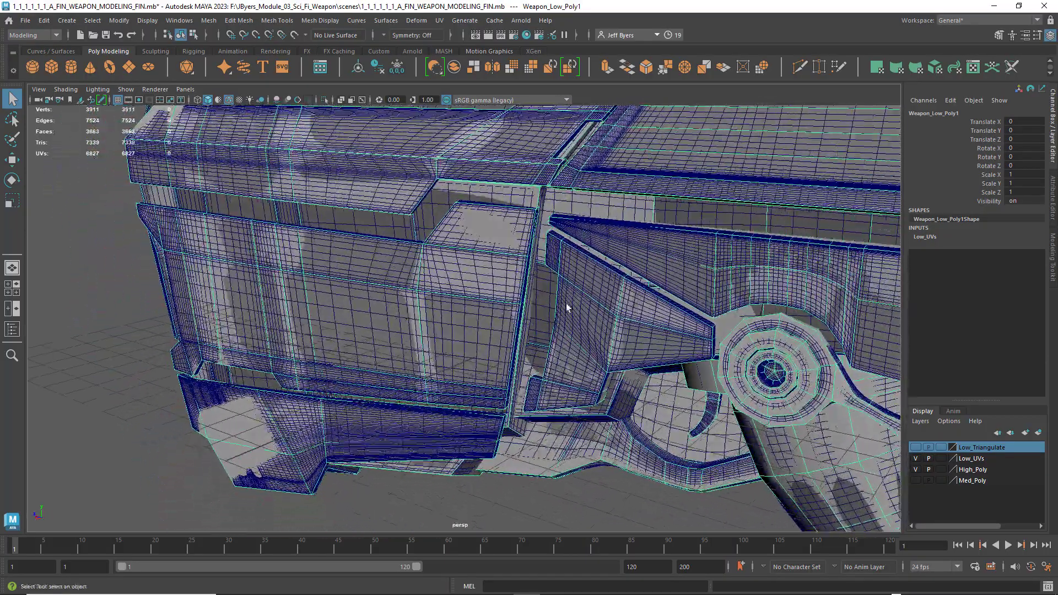
{"action": "left_click_drag", "start_coordinate": [566, 305], "coordinate": [540, 302], "text": "alt"}
{"action": "scroll", "coordinate": [590, 346], "scroll_direction": "down", "scroll_amount": 4}
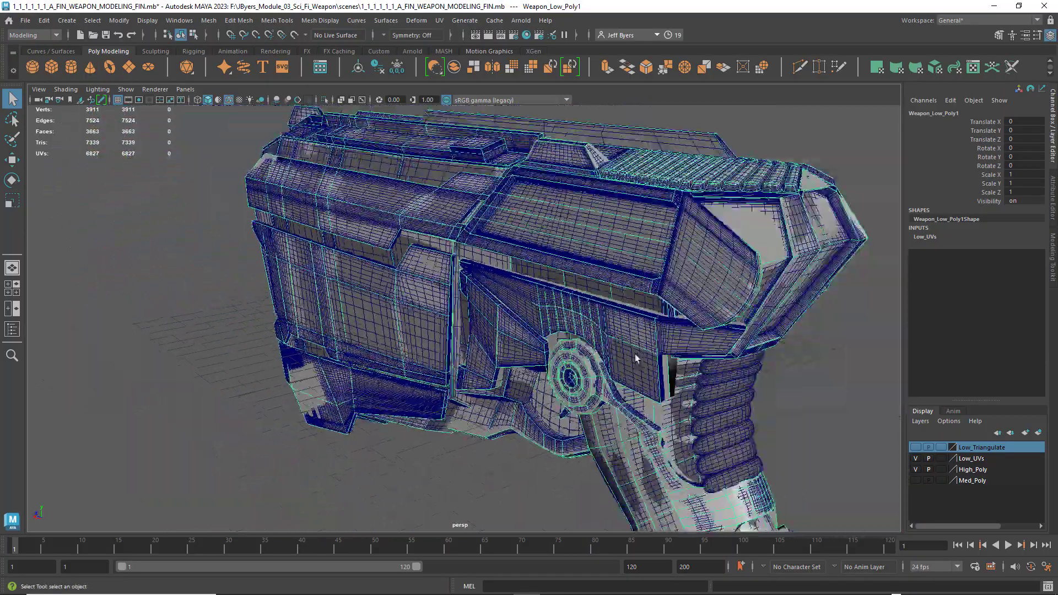
- Examine how the overlaid low- and high-poly meshes match around the trigger and grip, and select the high-poly mesh
{"action": "left_click_drag", "start_coordinate": [636, 358], "coordinate": [656, 345], "text": "alt"}
{"action": "middle_click_drag", "start_coordinate": [659, 344], "coordinate": [644, 344], "text": "alt"}
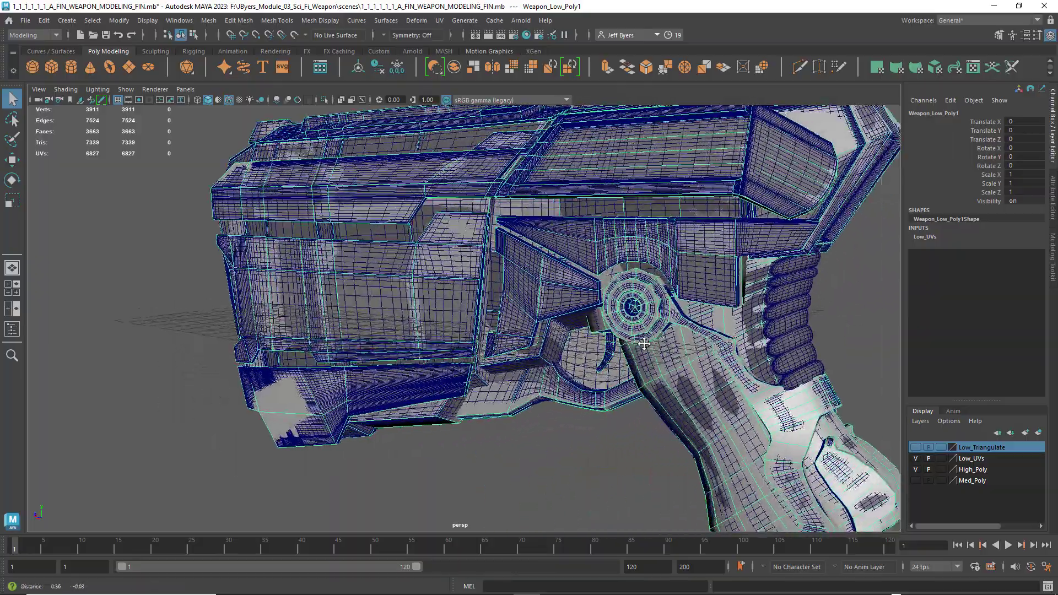
{"action": "scroll", "coordinate": [644, 344], "scroll_direction": "up", "scroll_amount": 5}
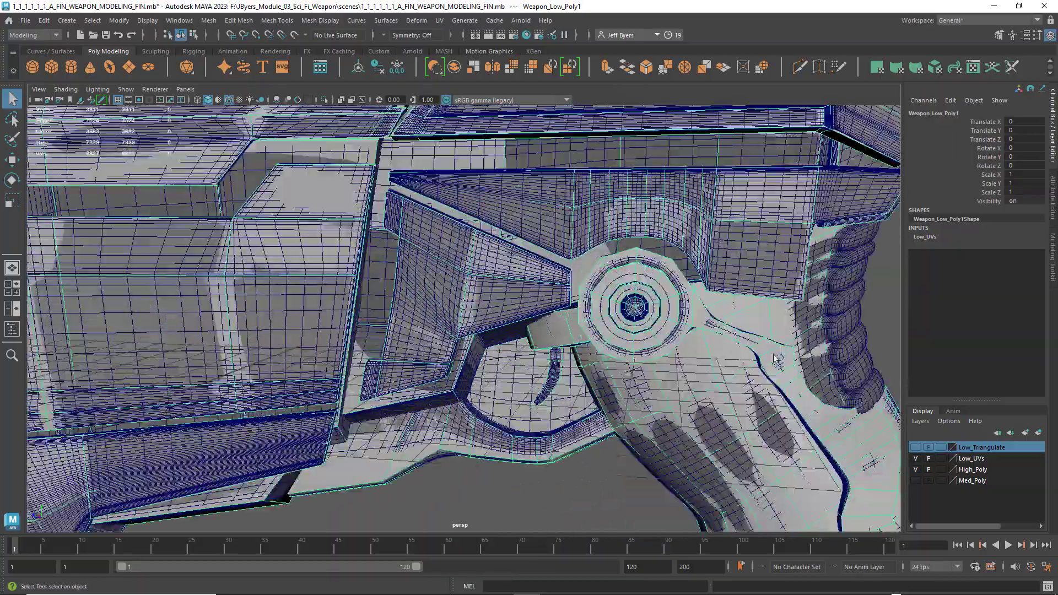
{"action": "left_click_drag", "start_coordinate": [775, 359], "coordinate": [843, 361], "text": "alt"}
{"action": "scroll", "coordinate": [590, 365], "scroll_direction": "down", "scroll_amount": 5}
{"action": "left_click_drag", "start_coordinate": [368, 377], "coordinate": [799, 308], "text": "alt"}
{"action": "left_click", "coordinate": [546, 332]}
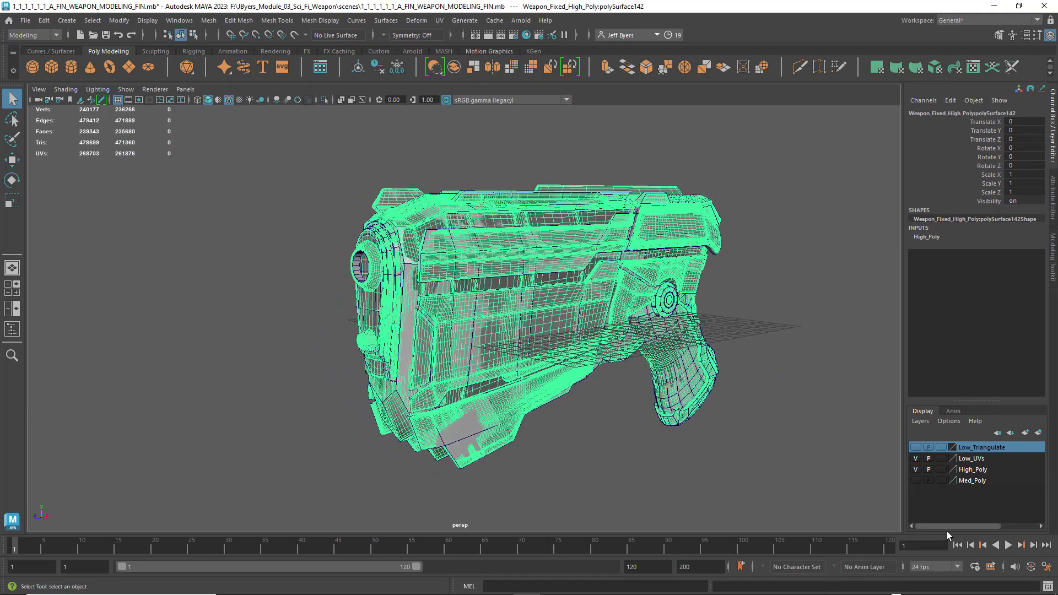
- Hide the High_Poly layer, leave only Low_UVs visible, and select the low-poly weapon
{"action": "left_click", "coordinate": [915, 470]}
{"action": "left_click", "coordinate": [915, 458]}
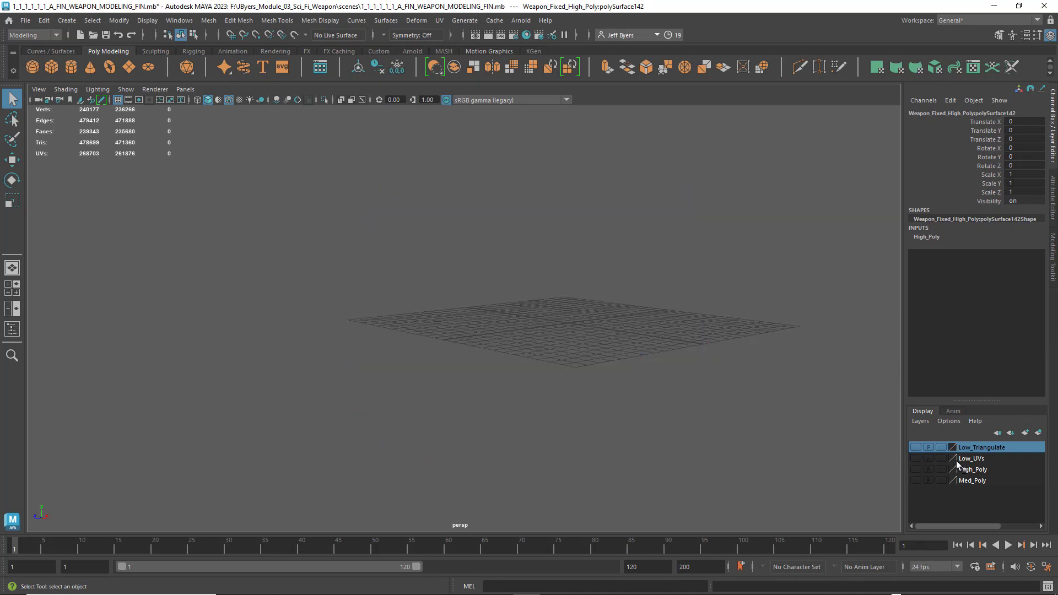
{"action": "left_click", "coordinate": [916, 459]}
{"action": "left_click", "coordinate": [463, 308]}
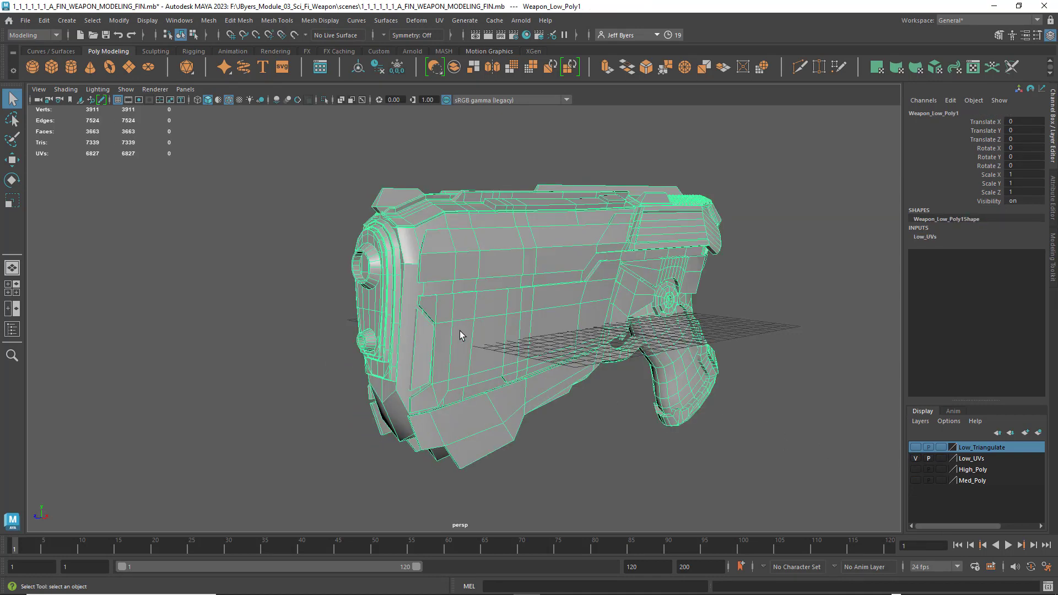
{"action": "left_click_drag", "start_coordinate": [462, 336], "coordinate": [432, 308], "text": "alt"}
{"action": "scroll", "coordinate": [432, 308], "scroll_direction": "down", "scroll_amount": 2}
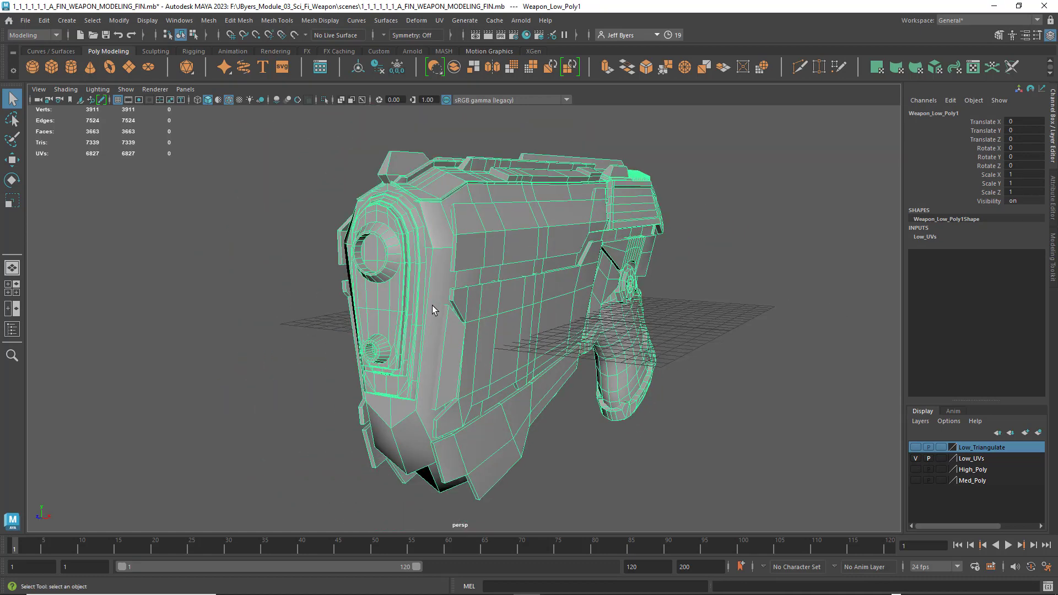
- Open the UV Editor for the low-poly weapon and arrange it so the model stays visible beside it
{"action": "left_click", "coordinate": [441, 21]}
{"action": "left_click", "coordinate": [466, 43]}
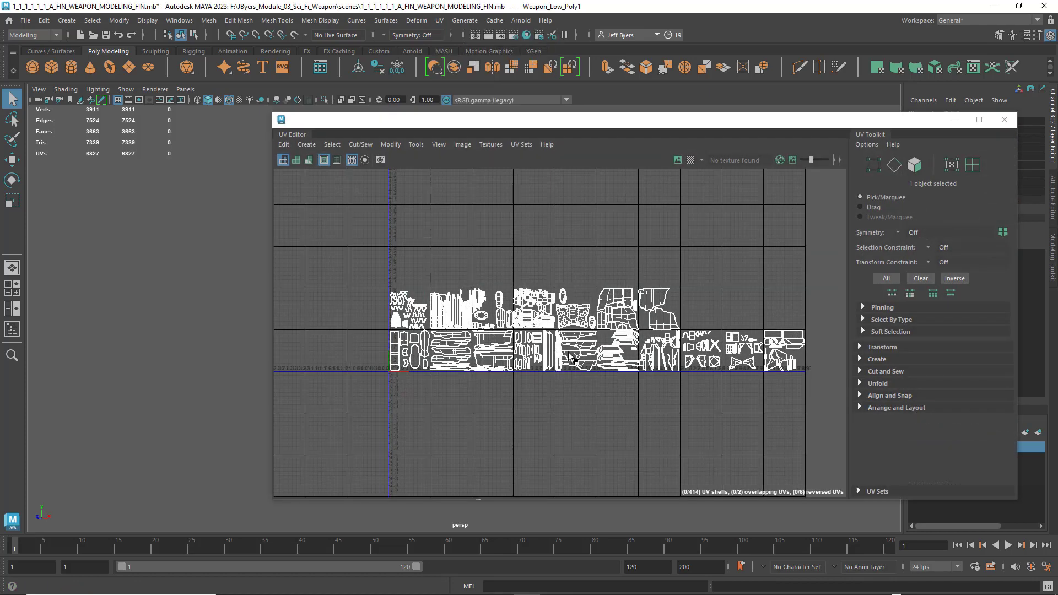
{"action": "left_click_drag", "start_coordinate": [485, 124], "coordinate": [733, 169]}
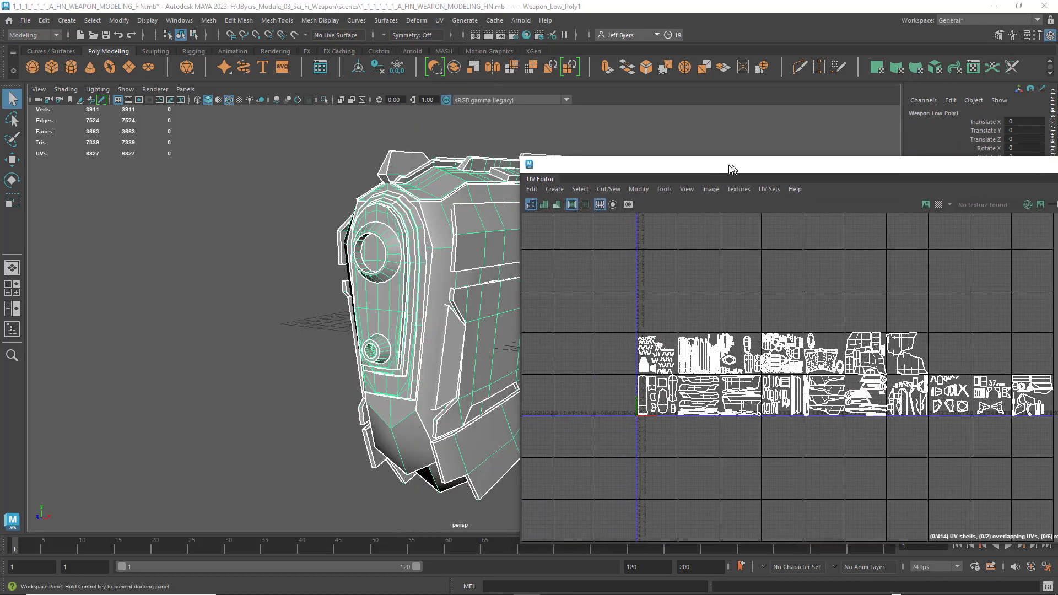
{"action": "mouse_move", "coordinate": [180, 335]}
{"action": "left_mouse_down", "text": "alt"}
{"action": "mouse_move", "coordinate": [248, 326]}
{"action": "mouse_move", "coordinate": [174, 302]}
{"action": "mouse_move", "coordinate": [287, 309]}
{"action": "left_mouse_up", "text": "alt"}
- Turn on UV shell shading and inspect the shell orientation on both sides of the weapon
{"action": "left_click", "coordinate": [544, 204]}
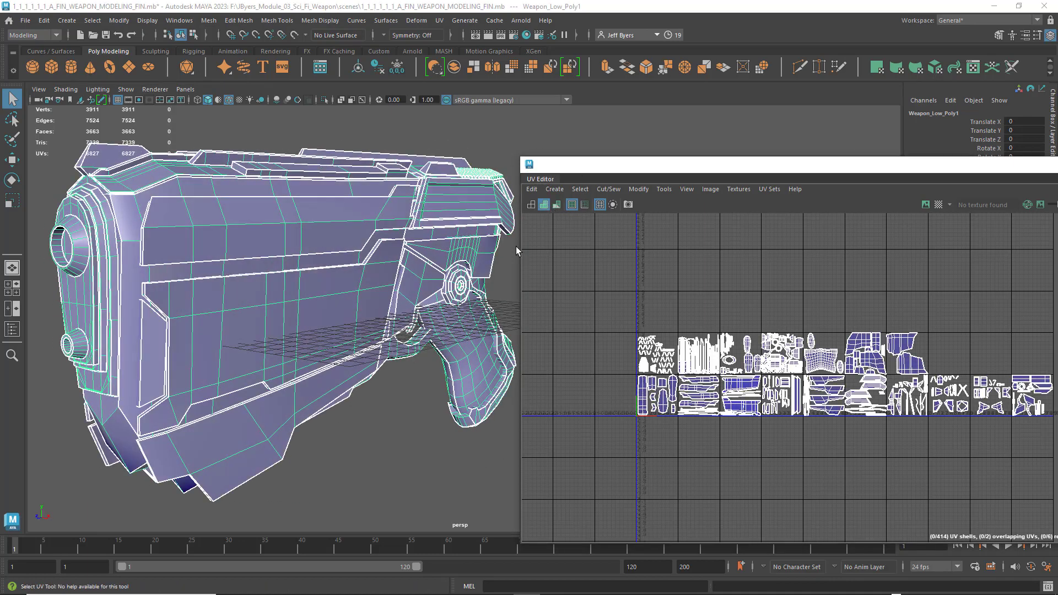
{"action": "left_click_drag", "start_coordinate": [280, 363], "coordinate": [66, 299], "text": "alt"}
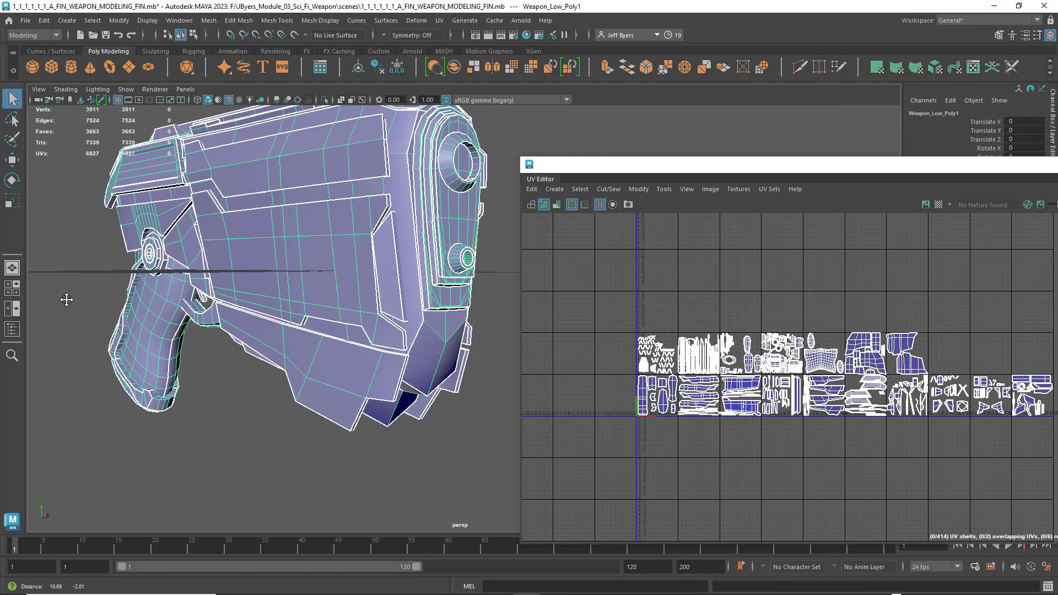
{"action": "left_click_drag", "start_coordinate": [330, 342], "coordinate": [166, 323], "text": "alt"}
{"action": "middle_click_drag", "start_coordinate": [210, 320], "coordinate": [226, 344], "text": "alt"}
{"action": "scroll", "coordinate": [231, 353], "scroll_direction": "up", "scroll_amount": 5}
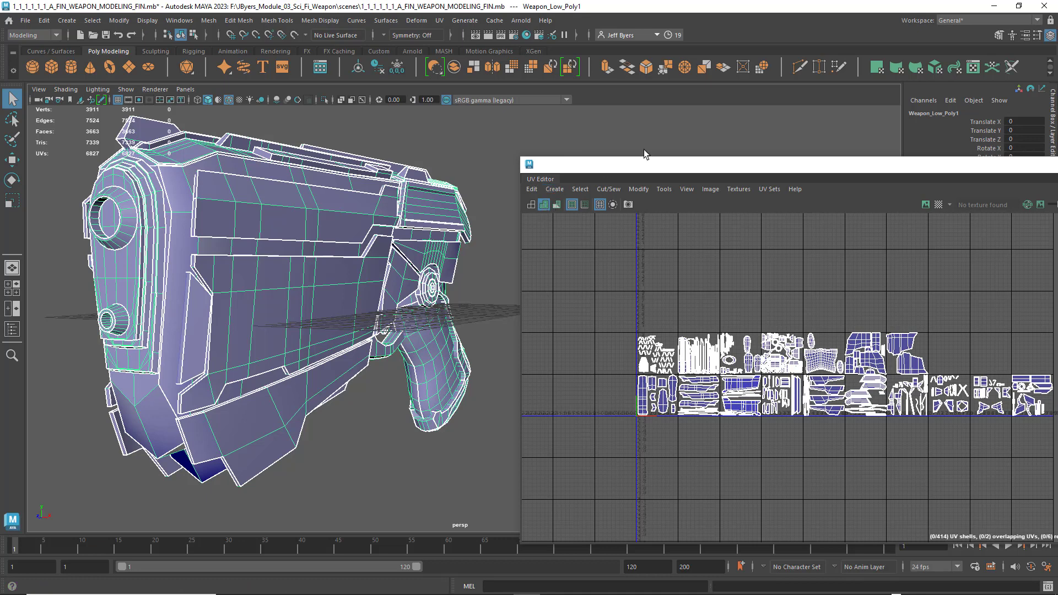
- Turn on the UV Distortion display and examine the weapon for stretched or compressed UVs from several angles
{"action": "left_click_drag", "start_coordinate": [639, 163], "coordinate": [592, 144]}
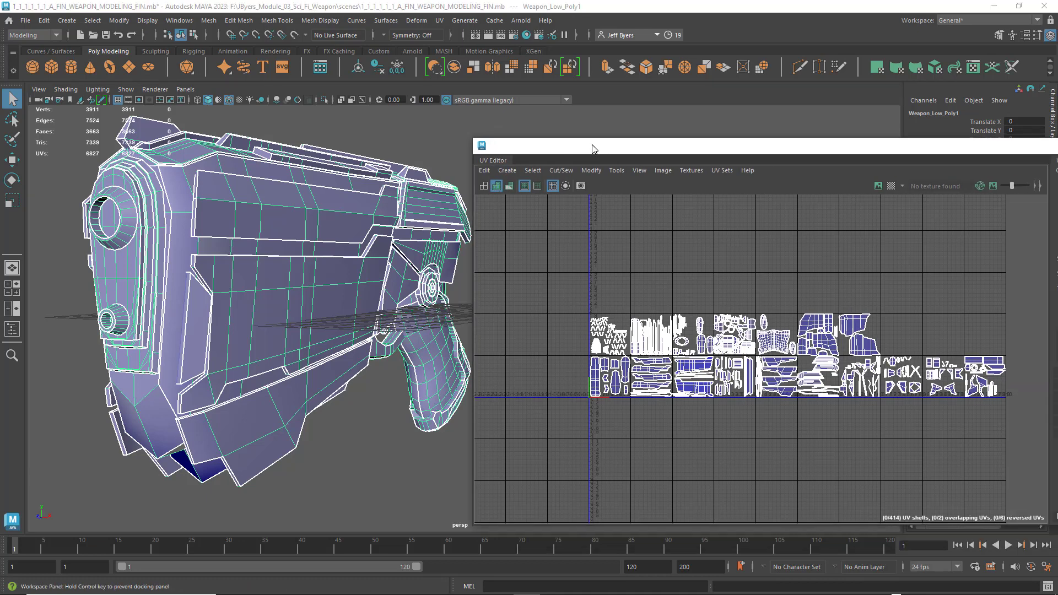
{"action": "left_click", "coordinate": [511, 186]}
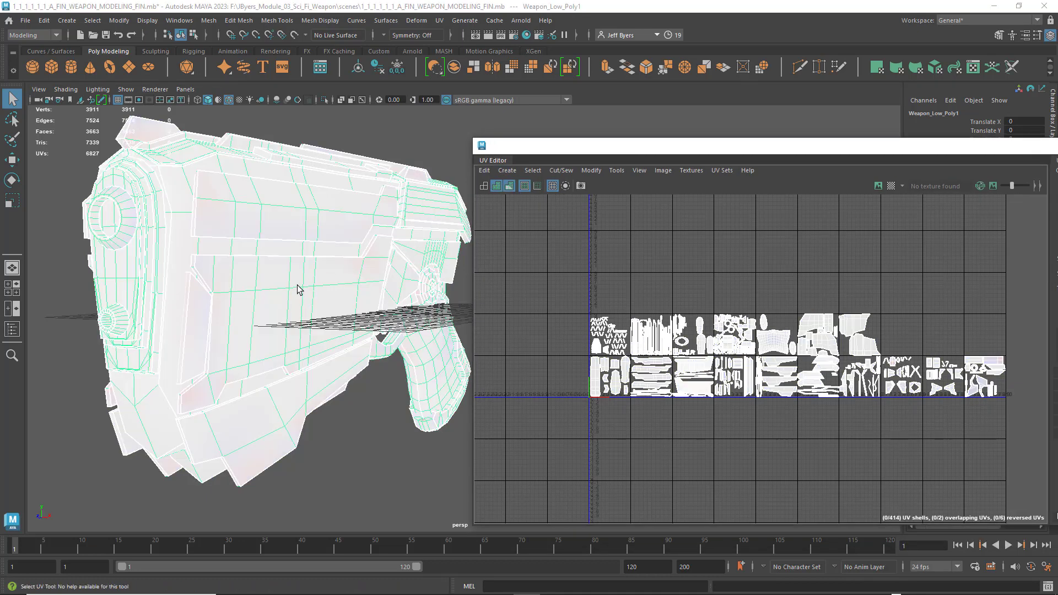
{"action": "left_click_drag", "start_coordinate": [279, 283], "coordinate": [413, 265], "text": "alt"}
{"action": "middle_click_drag", "start_coordinate": [133, 238], "coordinate": [192, 255], "text": "alt"}
{"action": "scroll", "coordinate": [225, 271], "scroll_direction": "up", "scroll_amount": 4}
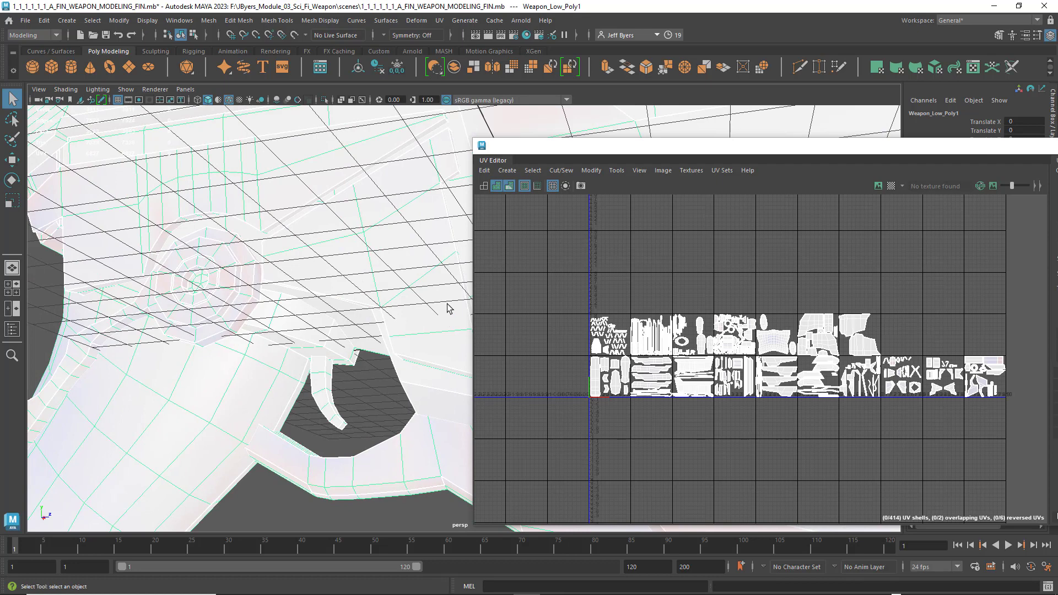
{"action": "scroll", "coordinate": [367, 306], "scroll_direction": "down", "scroll_amount": 5}
{"action": "left_click_drag", "start_coordinate": [393, 307], "coordinate": [173, 295], "text": "alt"}
{"action": "middle_click_drag", "start_coordinate": [172, 296], "coordinate": [257, 283], "text": "alt"}
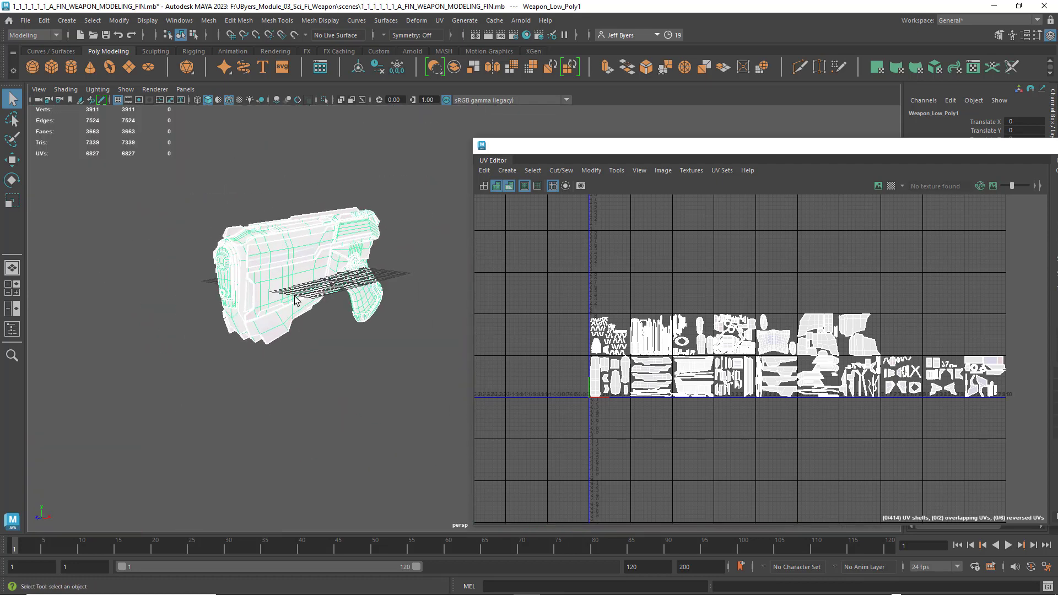
{"action": "scroll", "coordinate": [294, 297], "scroll_direction": "down", "scroll_amount": 3}
{"action": "scroll", "coordinate": [294, 295], "scroll_direction": "up", "scroll_amount": 7}
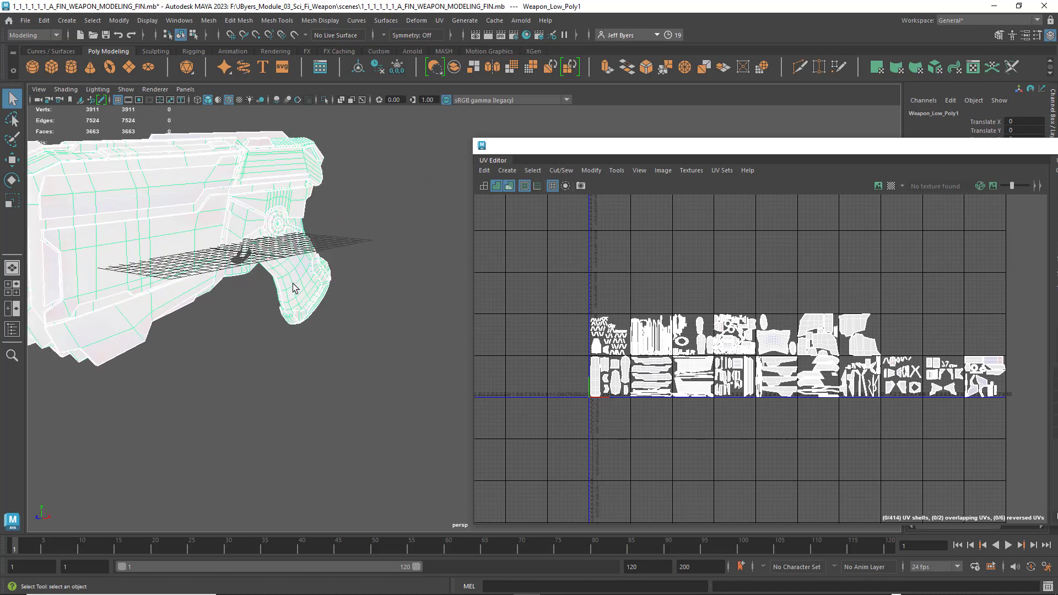
{"action": "middle_click_drag", "start_coordinate": [295, 289], "coordinate": [457, 335], "text": "alt"}
- Turn off the distortion and UV shading displays and close the UV Editor
{"action": "left_click", "coordinate": [496, 185]}
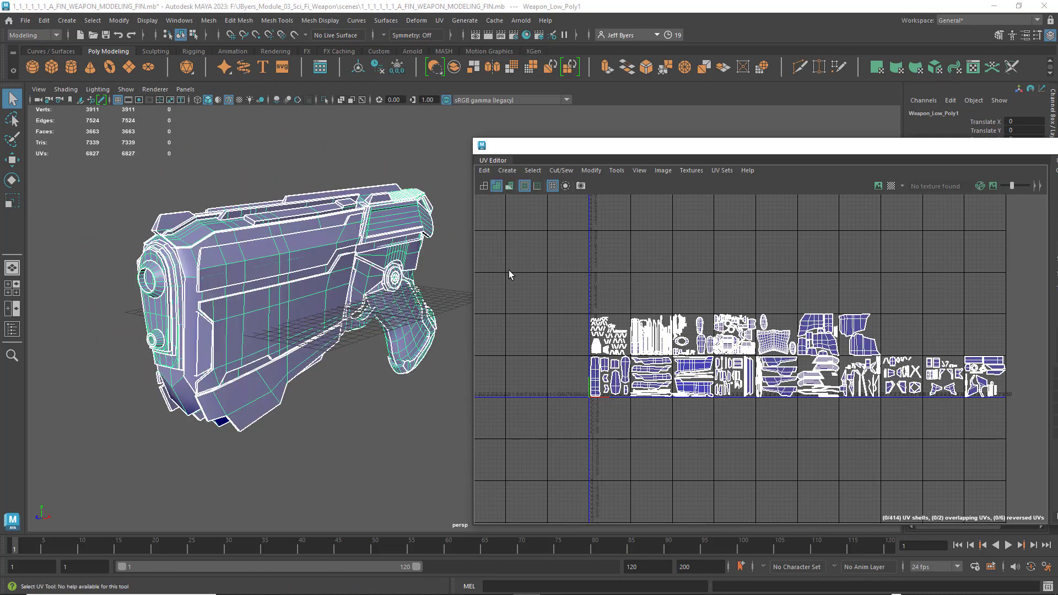
{"action": "left_click", "coordinate": [498, 185]}
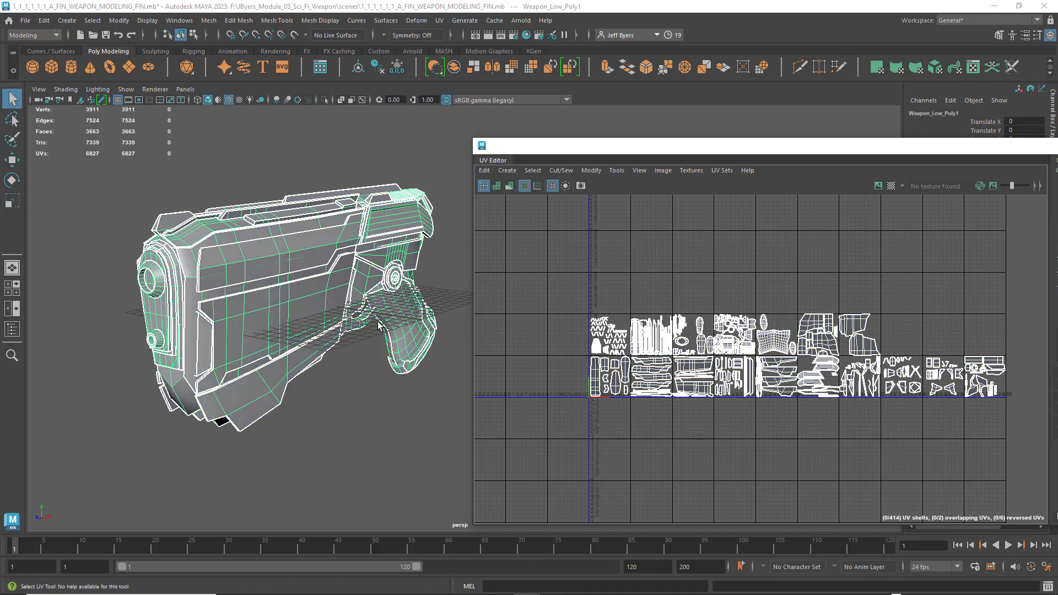
{"action": "mouse_move", "coordinate": [344, 342]}
{"action": "left_mouse_down", "text": "alt"}
{"action": "mouse_move", "coordinate": [319, 361]}
{"action": "mouse_move", "coordinate": [350, 345]}
{"action": "left_mouse_up", "text": "alt"}
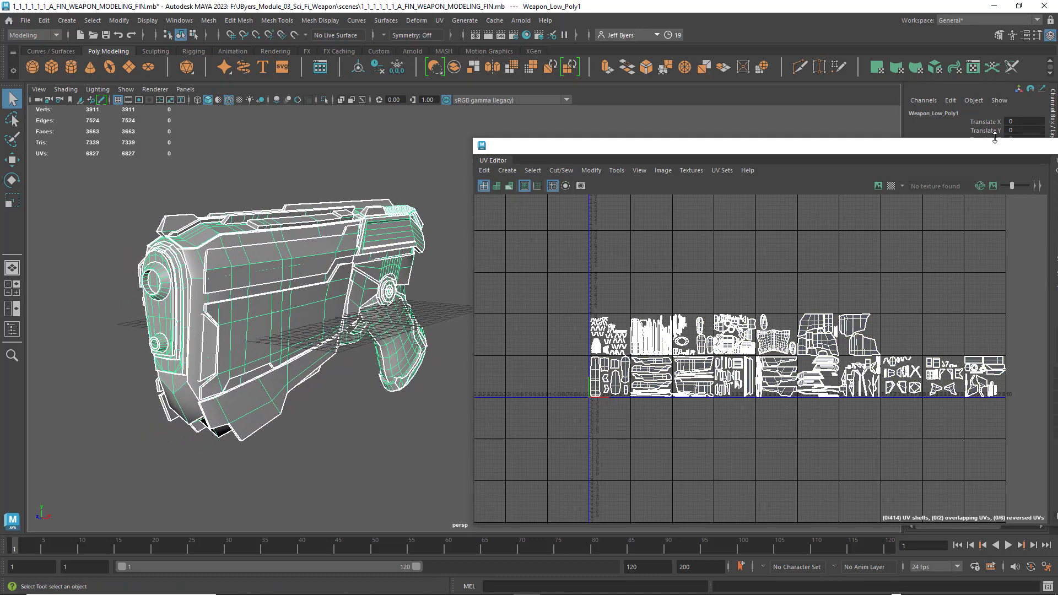
{"action": "left_click_drag", "start_coordinate": [994, 141], "coordinate": [737, 134]}
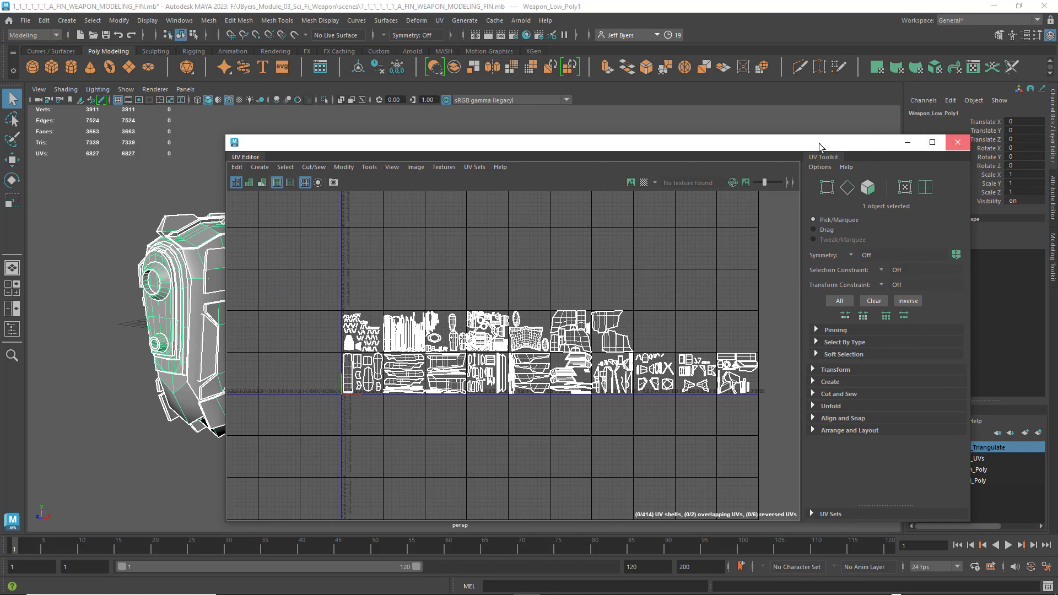
{"action": "left_click", "coordinate": [957, 142]}
- Toggle the Low_UVs layer off and on, and start an OBJexport of the selected low-poly weapon
{"action": "left_click_drag", "start_coordinate": [442, 213], "coordinate": [838, 459], "text": "alt"}
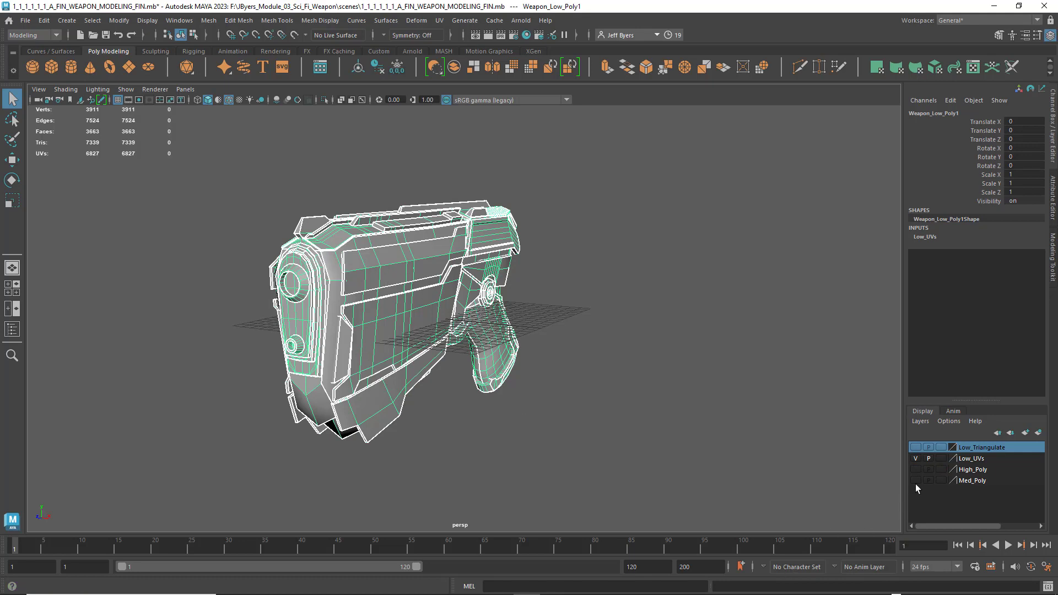
{"action": "left_click", "coordinate": [916, 458]}
{"action": "left_click", "coordinate": [915, 458]}
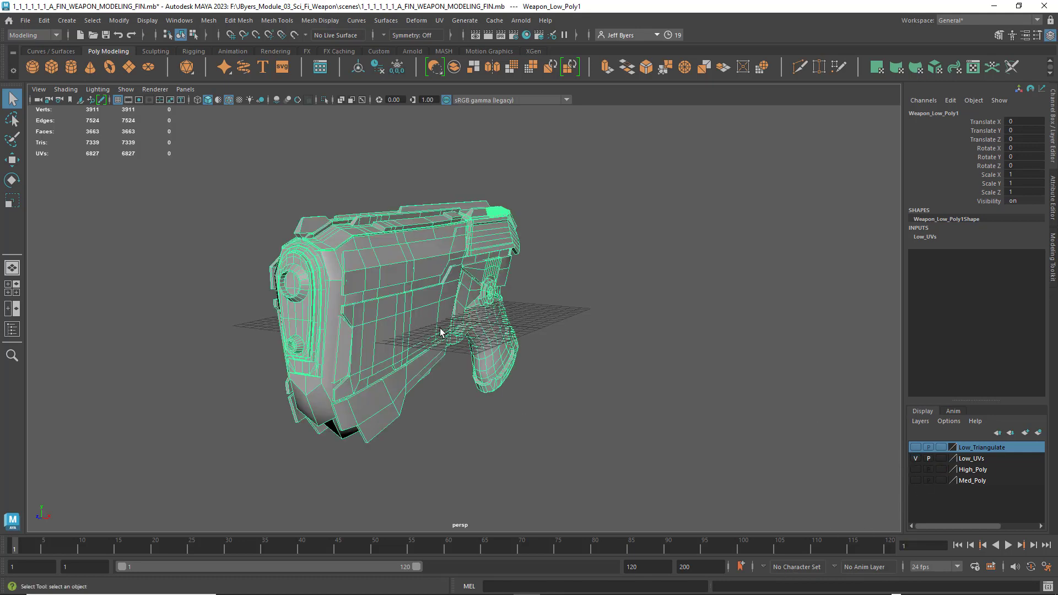
{"action": "left_click_drag", "start_coordinate": [404, 330], "coordinate": [427, 349], "text": "alt"}
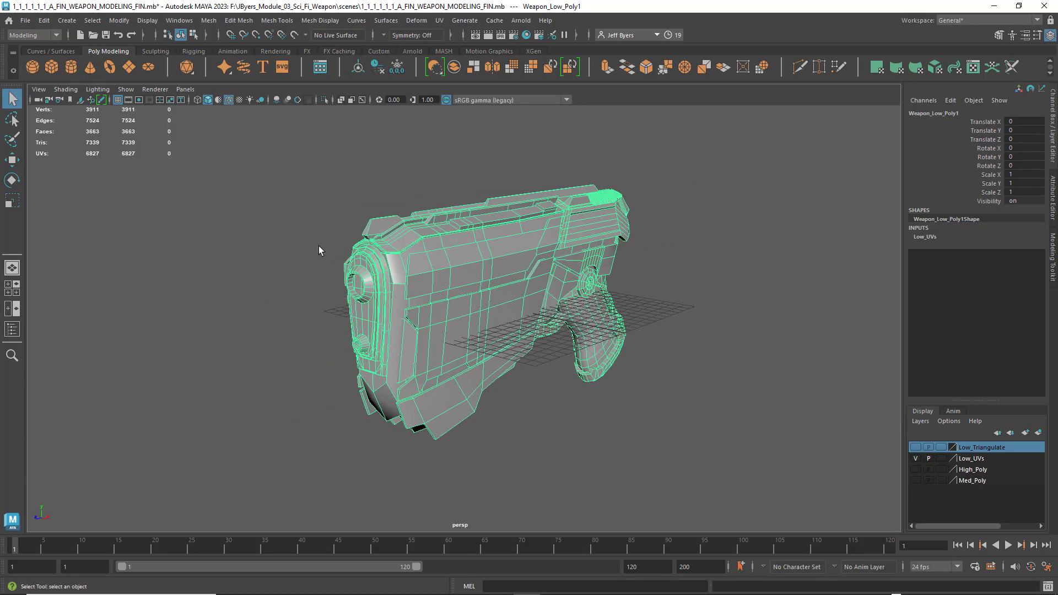
{"action": "left_click", "coordinate": [25, 20]}
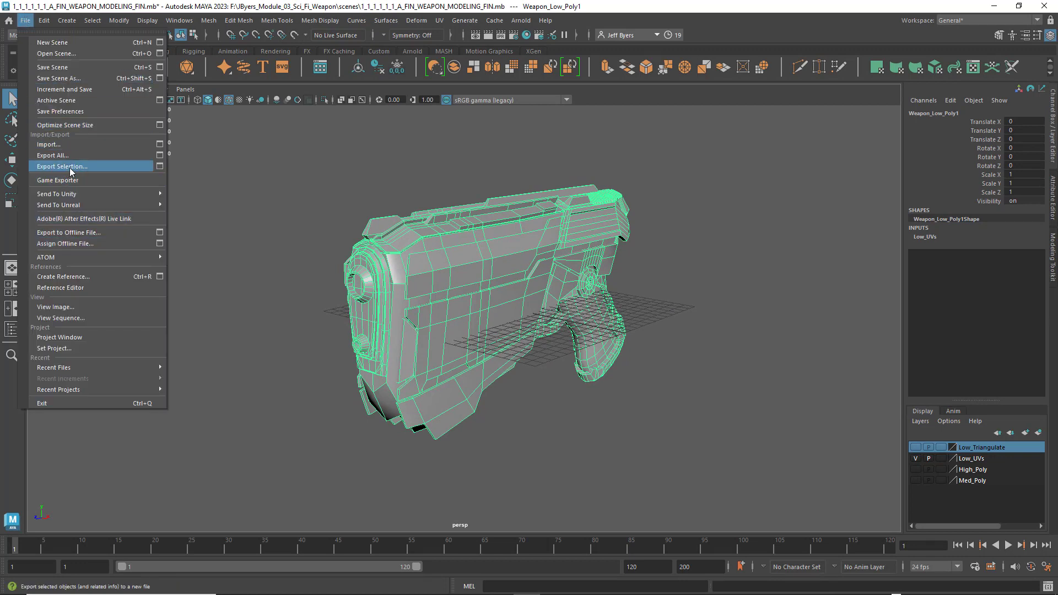
{"action": "left_click", "coordinate": [160, 167]}
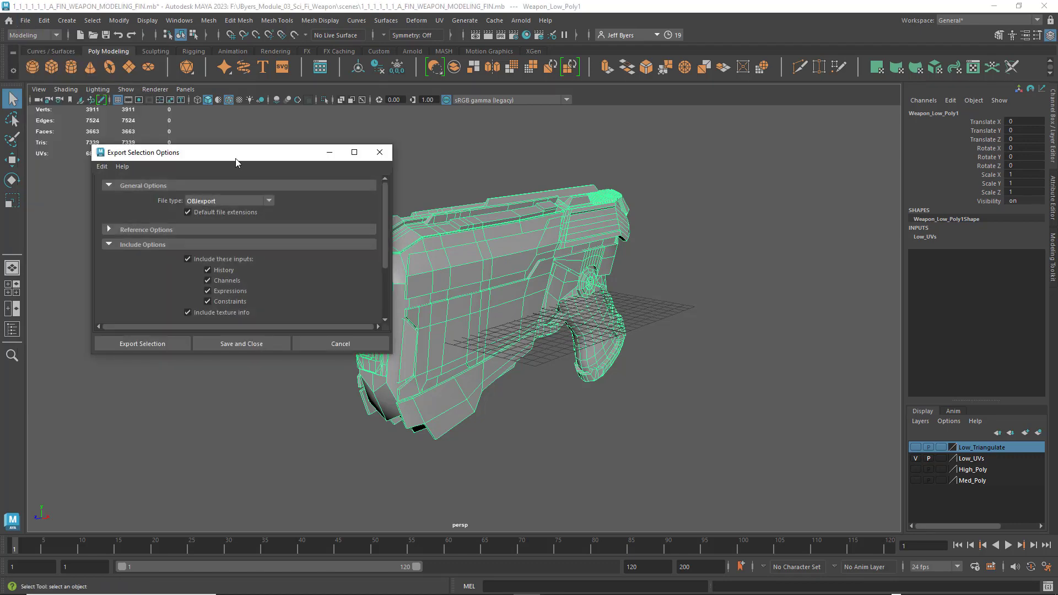
{"action": "left_click_drag", "start_coordinate": [236, 157], "coordinate": [297, 165]}
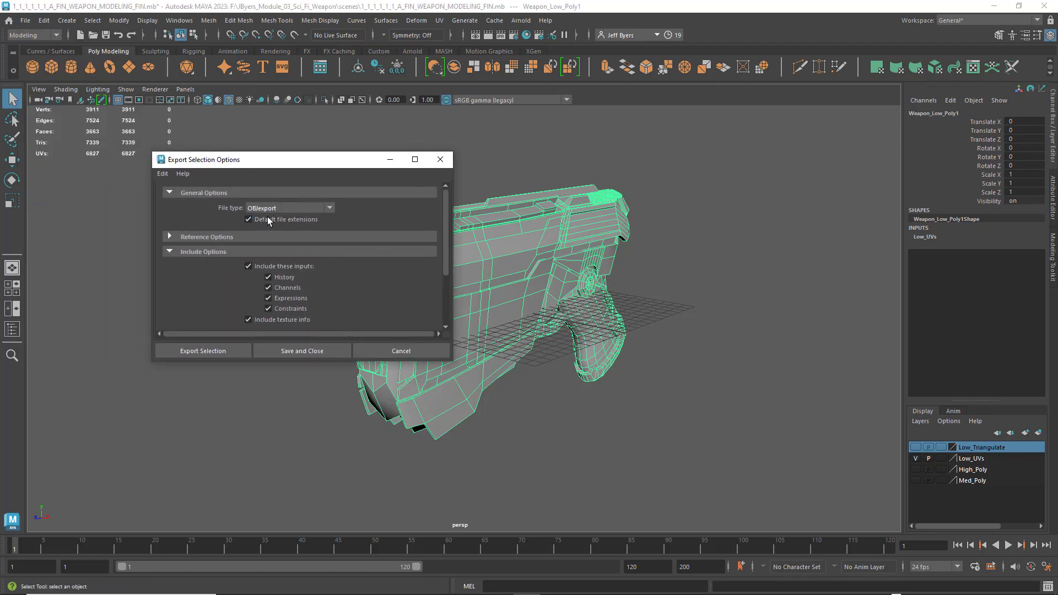
{"action": "left_click", "coordinate": [207, 351]}
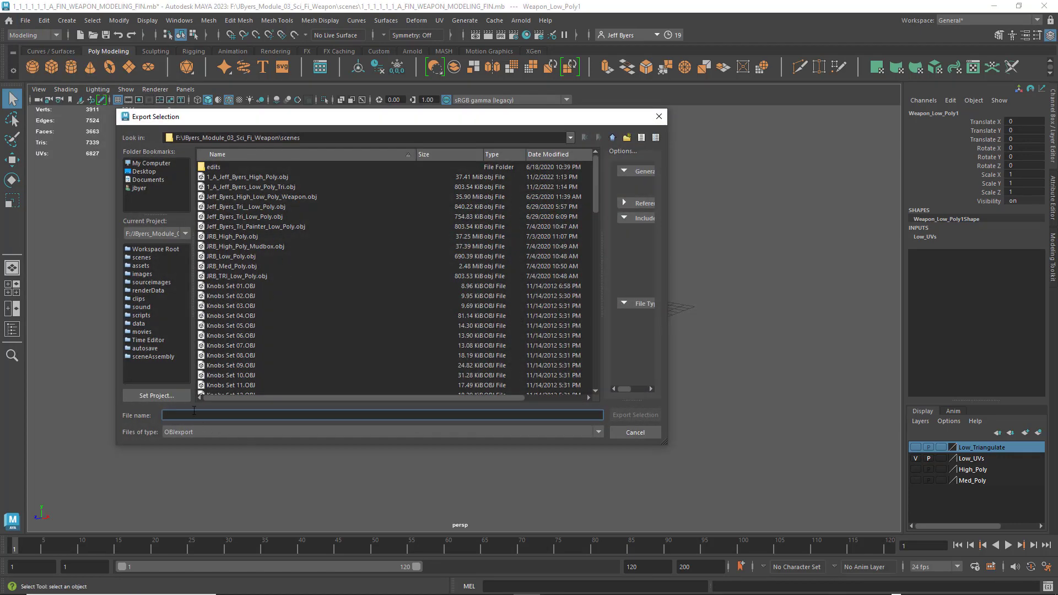
- Name the OBJ file 1_1_A_ plus the author's name plus _Low_Poly_Test_SP, export it to the scenes folder, and deselect the weapon
{"action": "type", "text": "JByers_Low_Poly_Test_SP"}
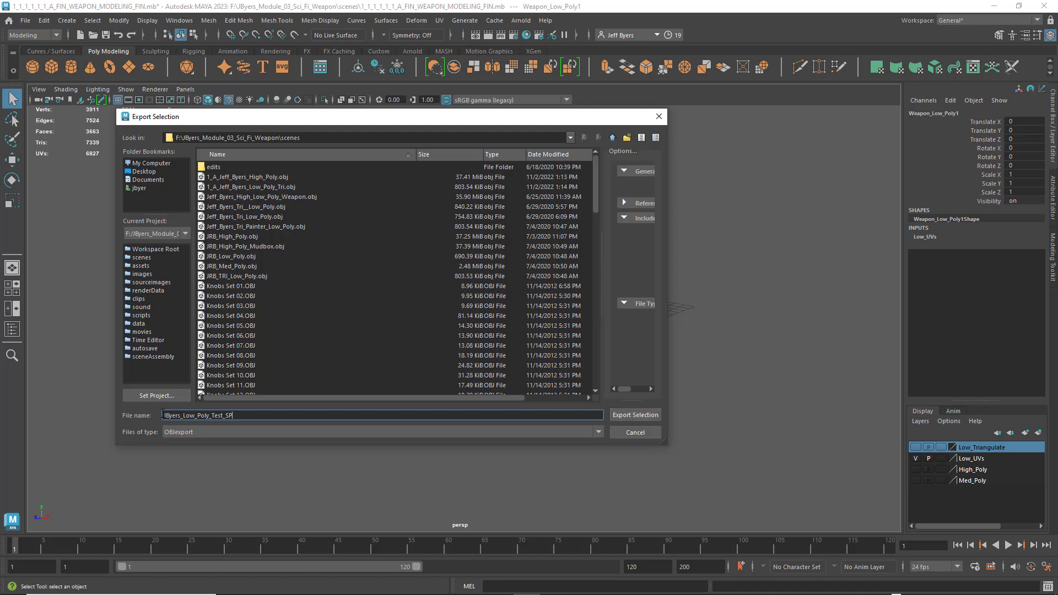
{"action": "type", "text": "!"}
{"action": "type", "text": "_"}
{"action": "type", "text": "!_A_"}
{"action": "type", "text": "1_A"}
{"action": "type", "text": "_1_"}
{"action": "key", "text": "BackSpace"}
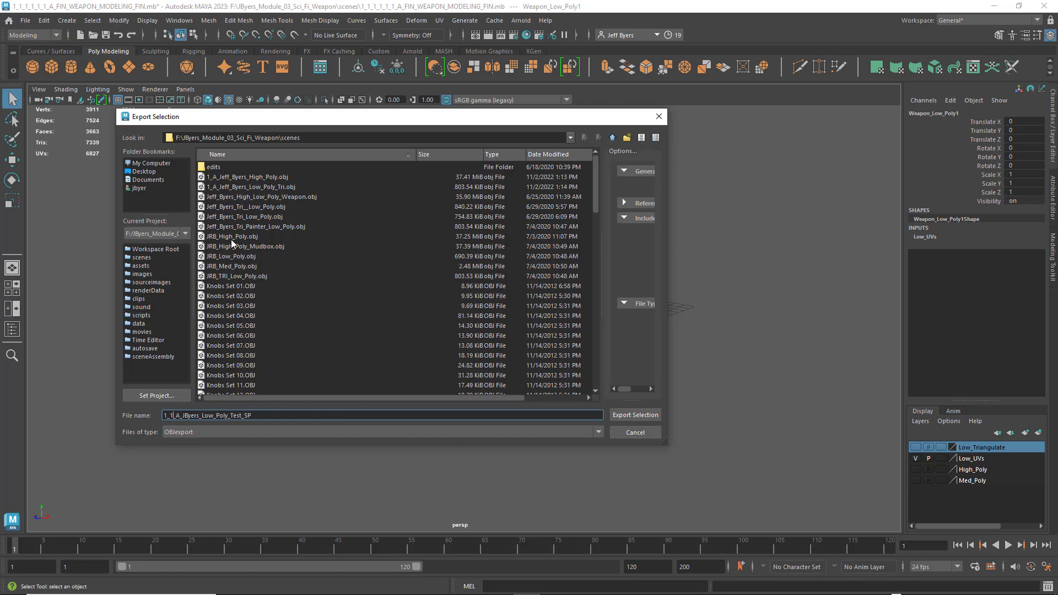
{"action": "left_click", "coordinate": [636, 415]}
{"action": "left_click", "coordinate": [711, 362]}
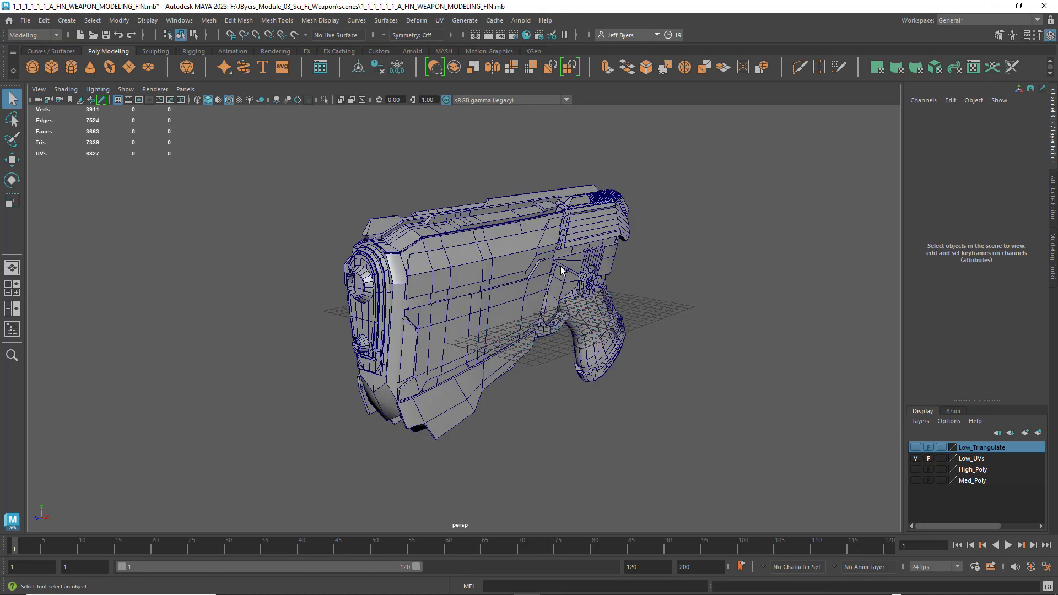
- Hide Low_UVs, show High_Poly, and select the high-poly weapon to freeze its transformations
{"action": "left_click", "coordinate": [915, 458]}
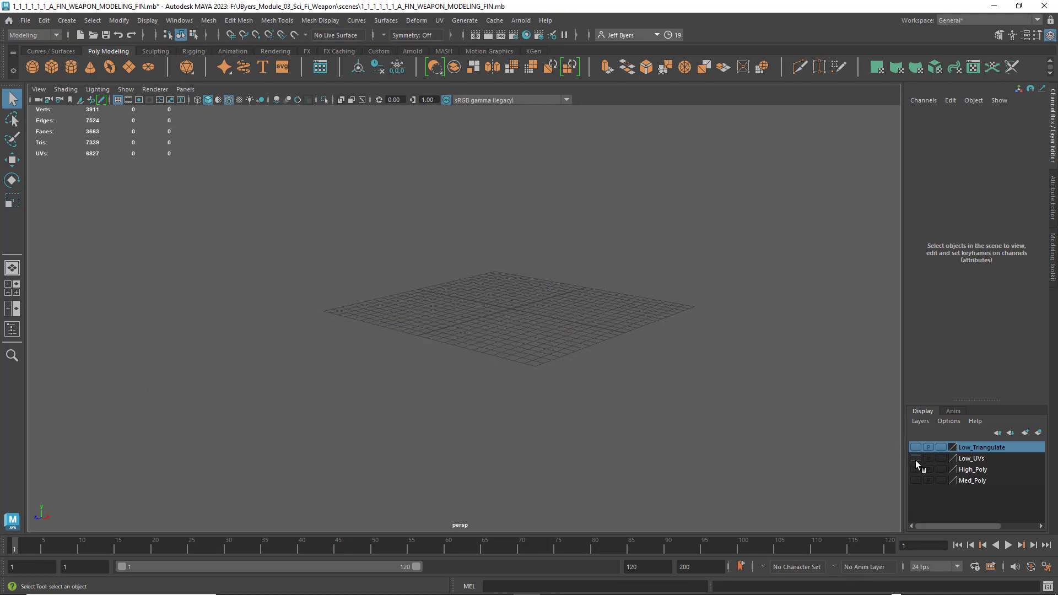
{"action": "left_click", "coordinate": [915, 469]}
{"action": "left_click", "coordinate": [459, 293]}
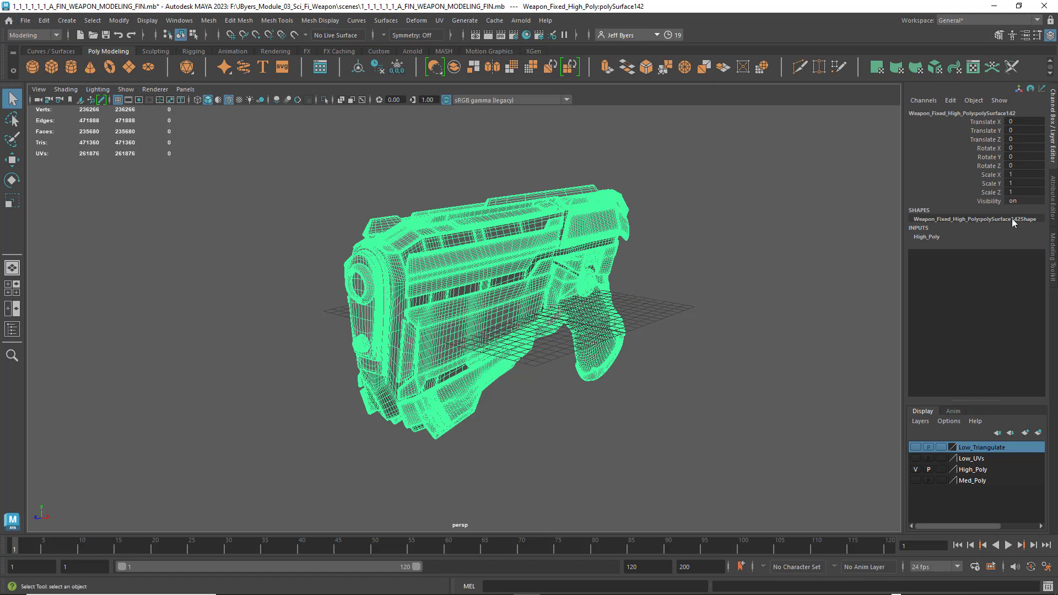
{"action": "left_click", "coordinate": [394, 66]}
{"action": "left_click", "coordinate": [27, 21]}
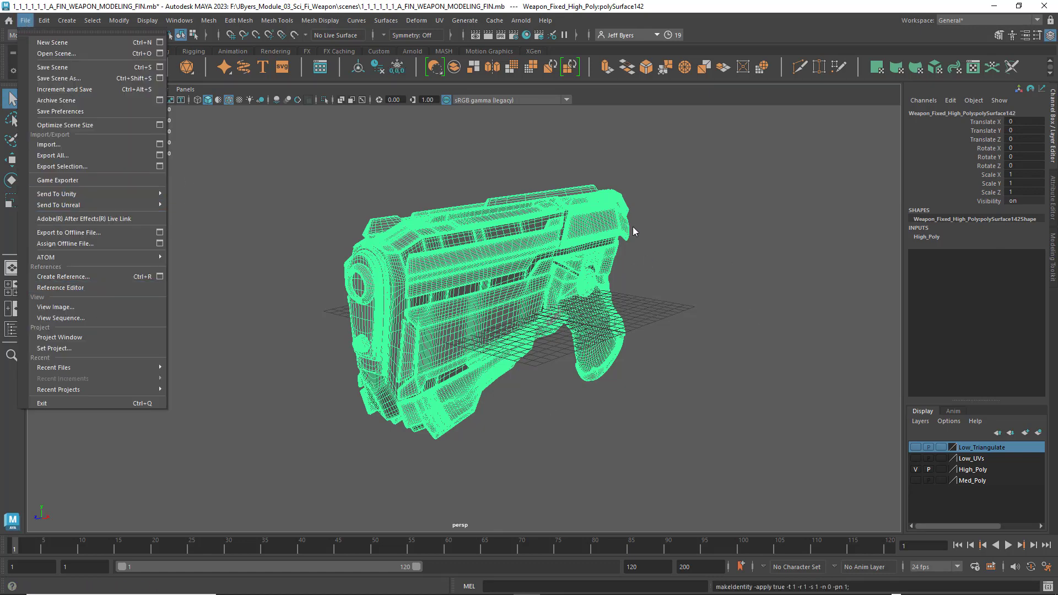
{"action": "left_click", "coordinate": [248, 194]}
{"action": "left_click", "coordinate": [442, 256]}
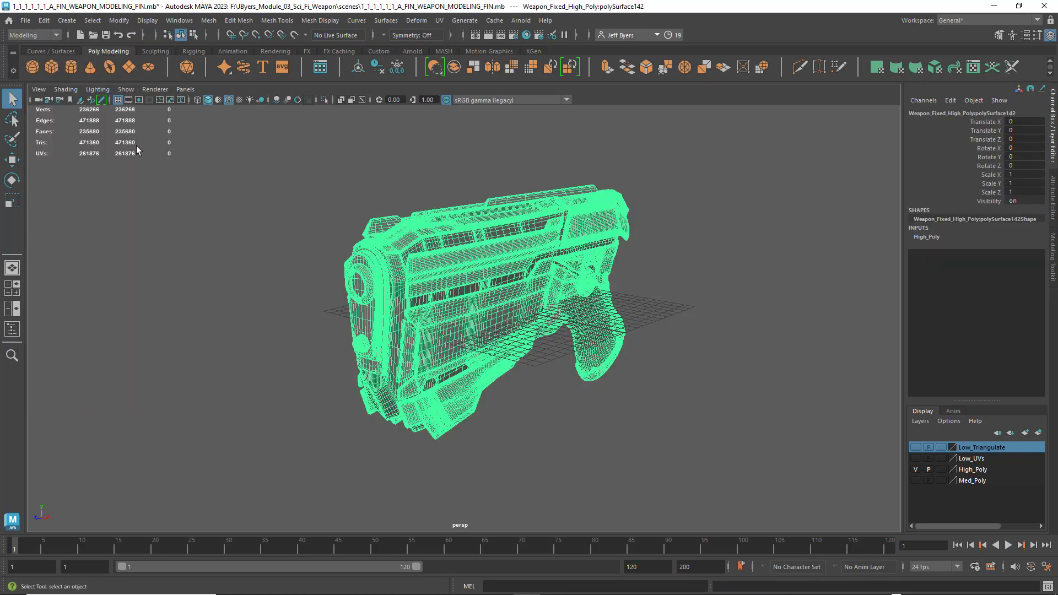
- Export the selected high-poly weapon as an OBJ to the scenes folder, named 1_1_A_ plus the author's name plus _High_Poly_Test_SP, and deselect it
{"action": "left_click", "coordinate": [25, 20]}
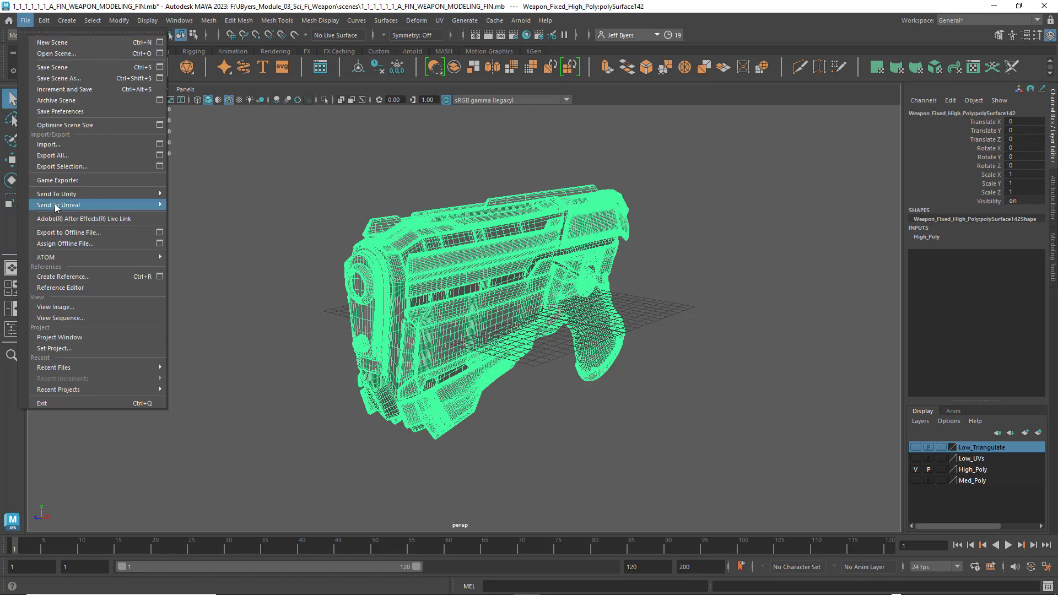
{"action": "left_click", "coordinate": [160, 166]}
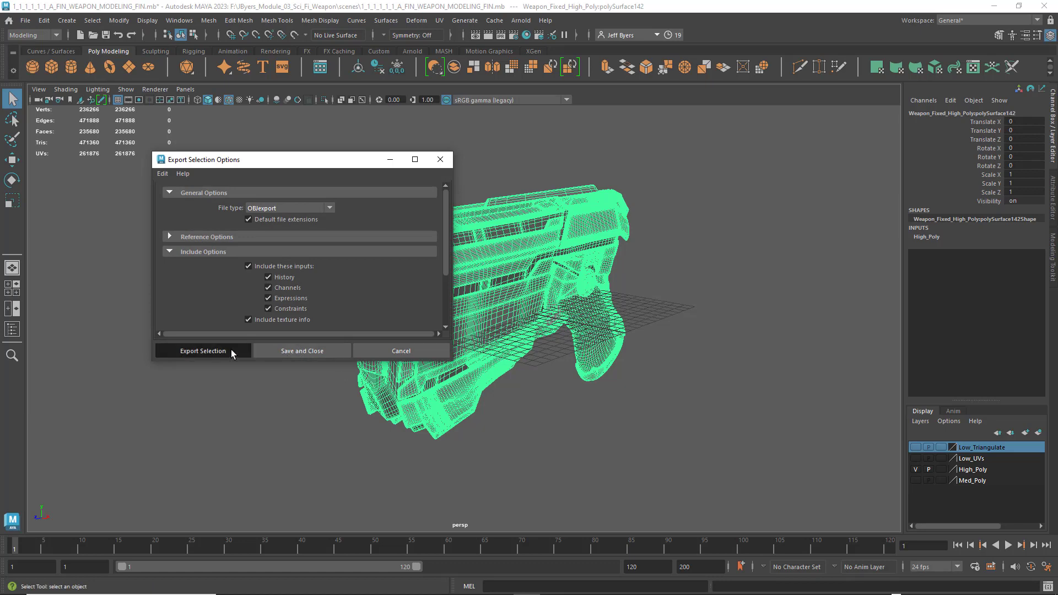
{"action": "left_click", "coordinate": [230, 351]}
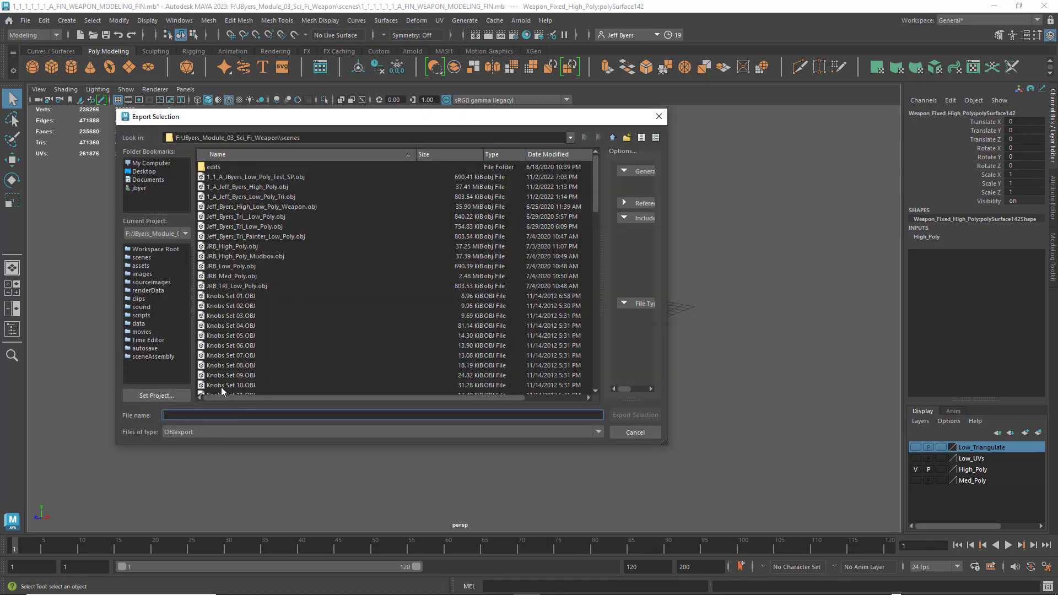
{"action": "left_click", "coordinate": [223, 176]}
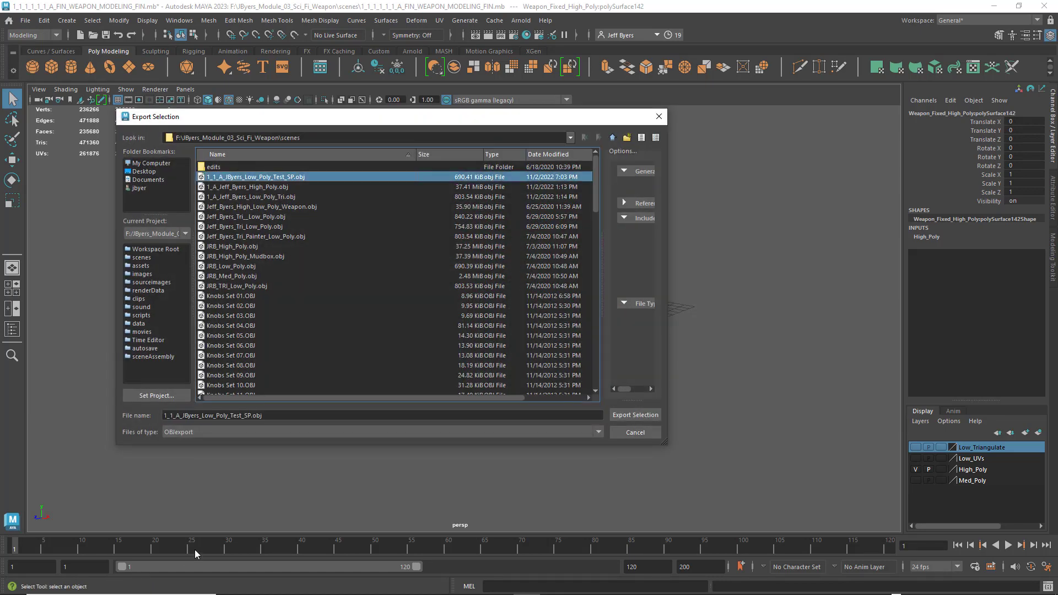
{"action": "left_click", "coordinate": [205, 416]}
{"action": "left_click_drag", "start_coordinate": [202, 415], "coordinate": [213, 416]}
{"action": "type", "text": "High"}
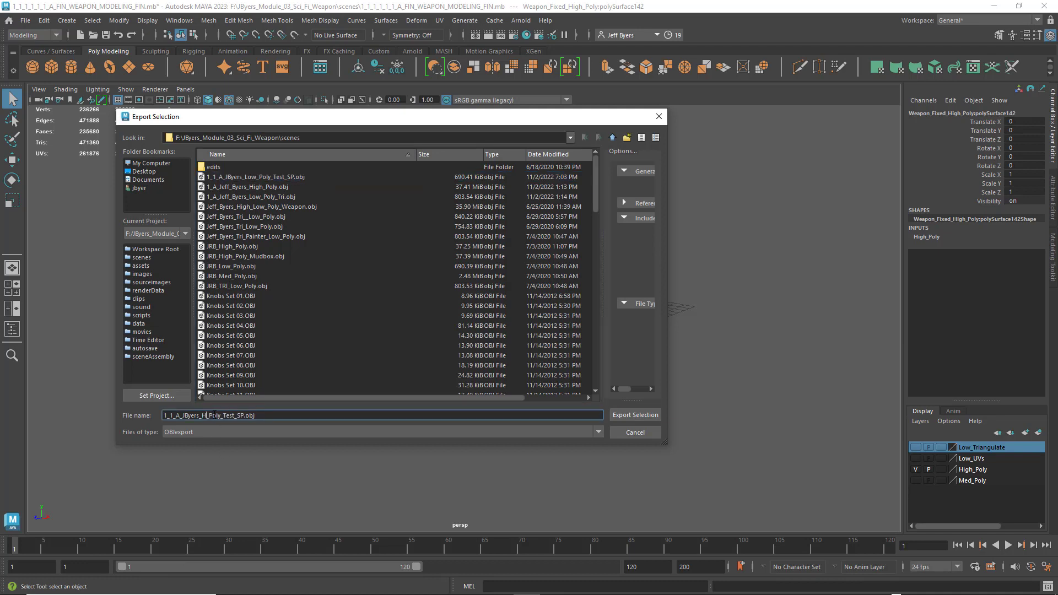
{"action": "left_click", "coordinate": [639, 414]}
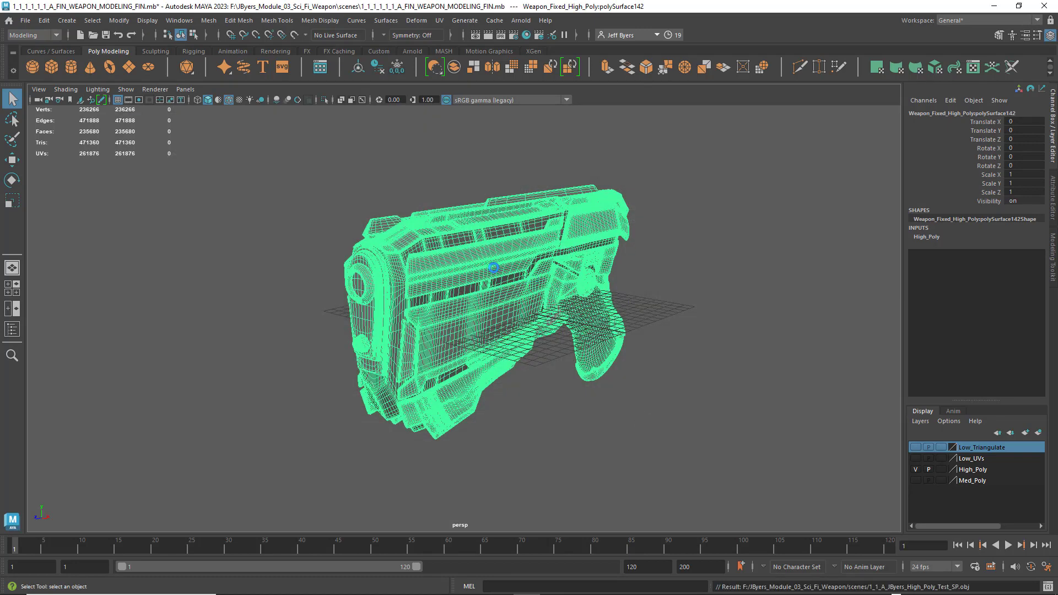
{"action": "left_click", "coordinate": [791, 382]}
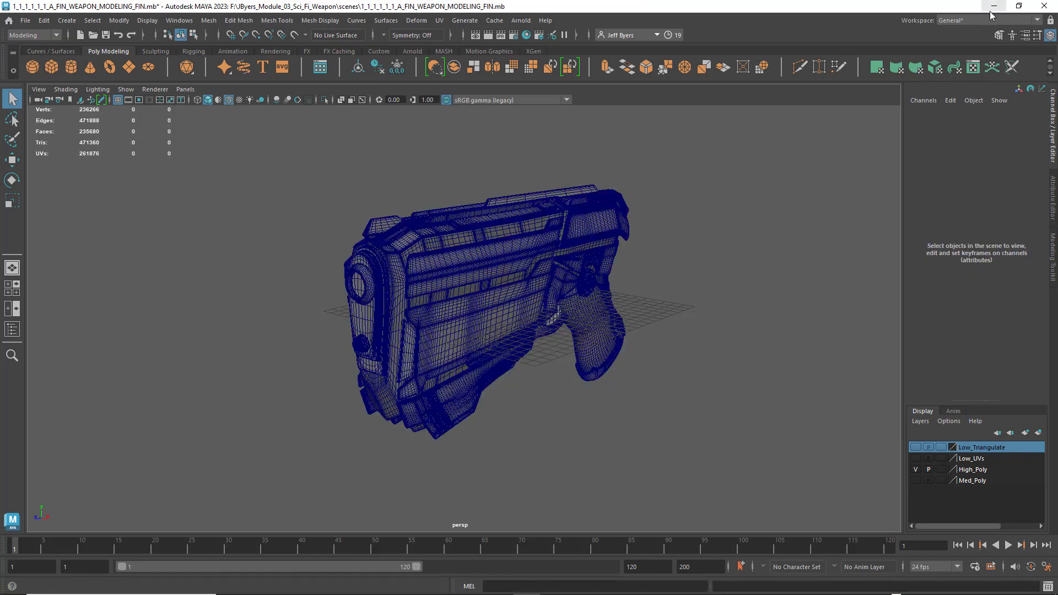